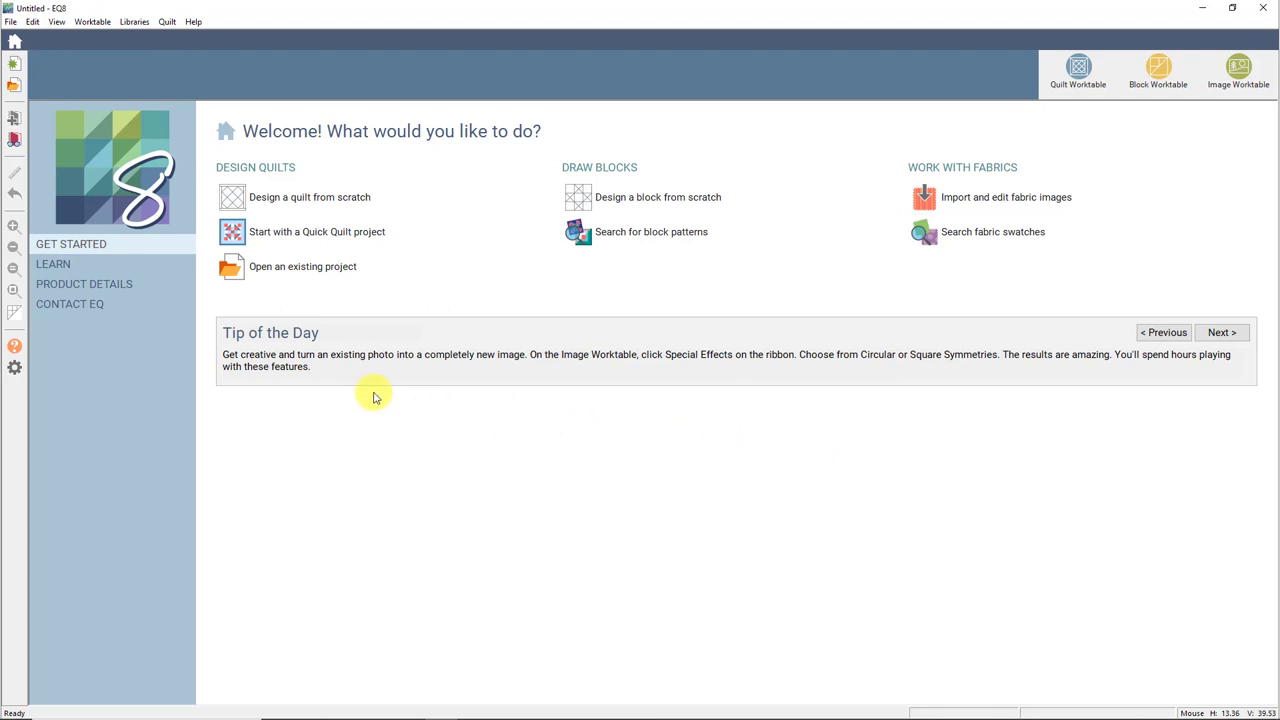
# Look up where the EQ8 Quick Start Guide PDF can be downloaded on the documentation page, and return to the start page
pyautogui.click(54, 264)
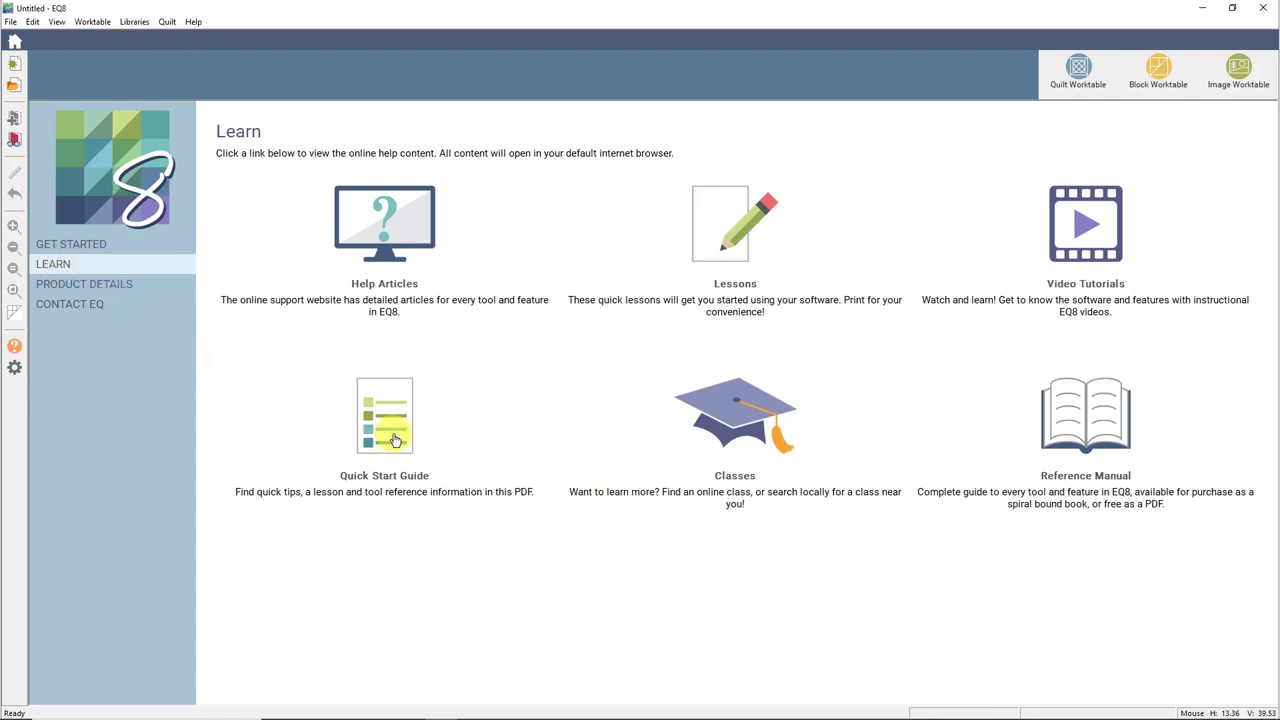
pyautogui.click(392, 440)
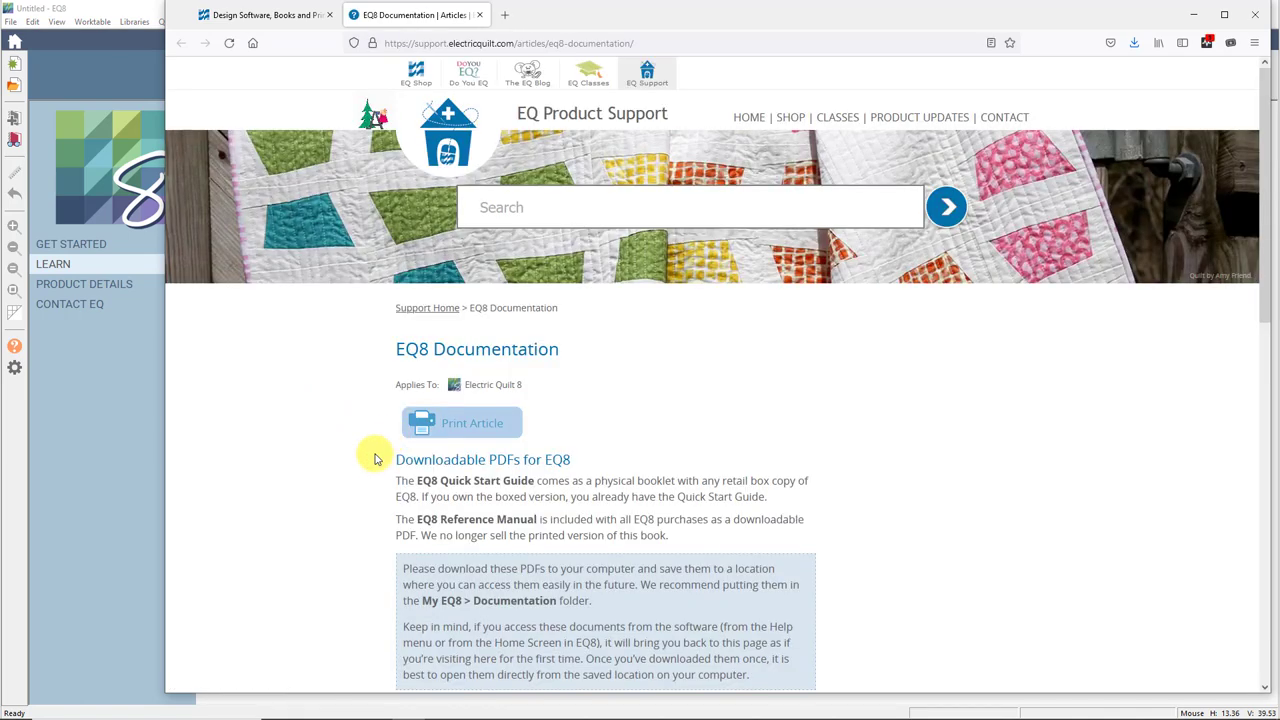
pyautogui.scroll(-1, 374, 455)
pyautogui.scroll(-3, 374, 458)
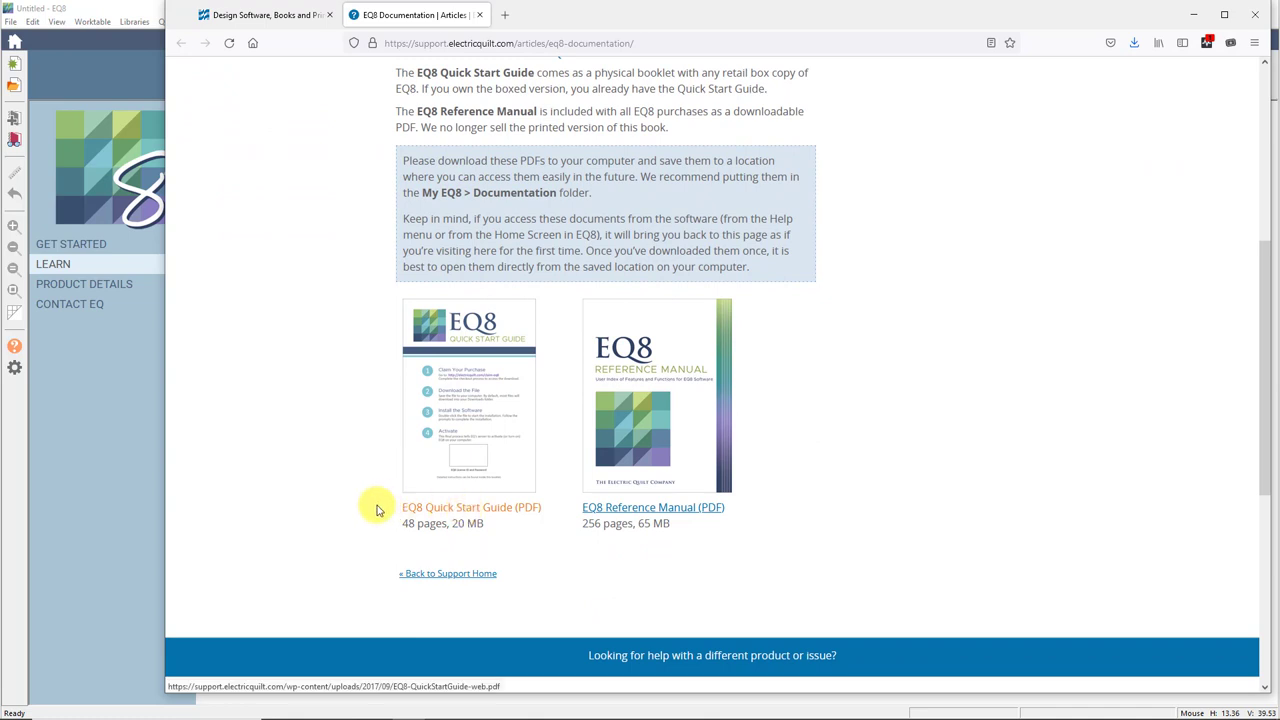
pyautogui.click(112, 463)
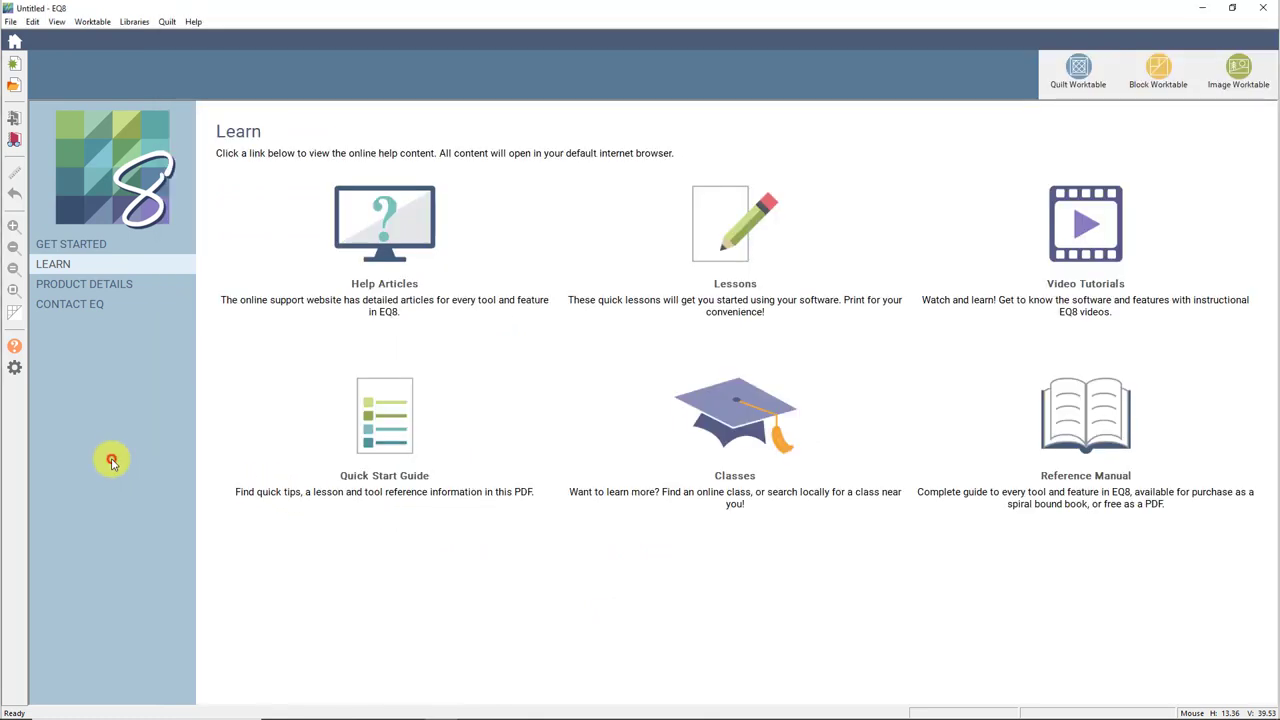
pyautogui.click(97, 250)
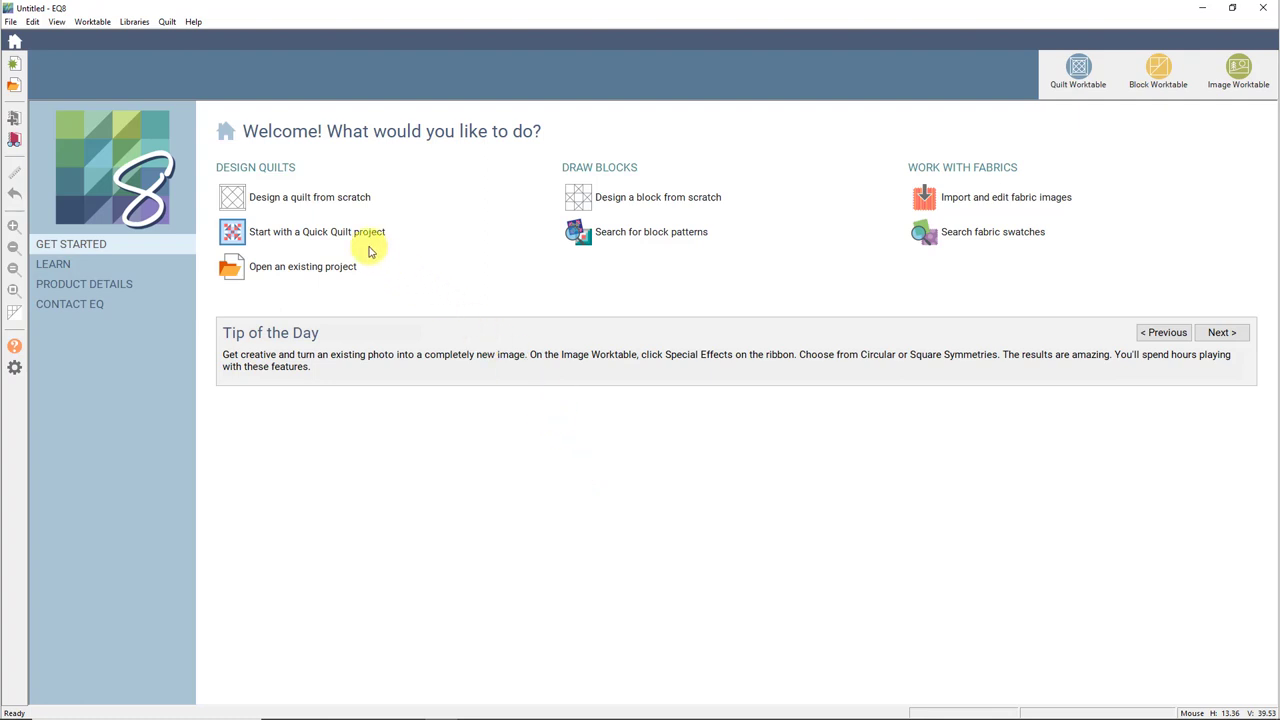
# Start a new quilt from scratch using the Horizontal layout style
pyautogui.click(296, 207)
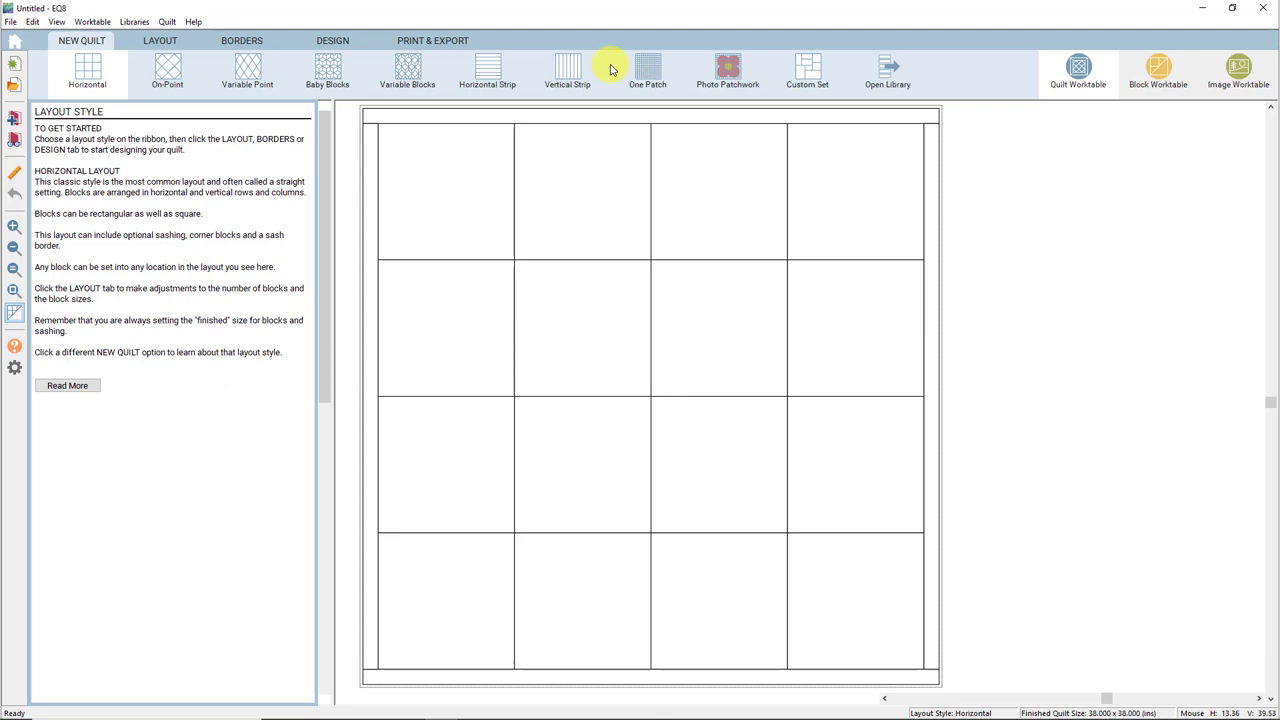
pyautogui.click(90, 84)
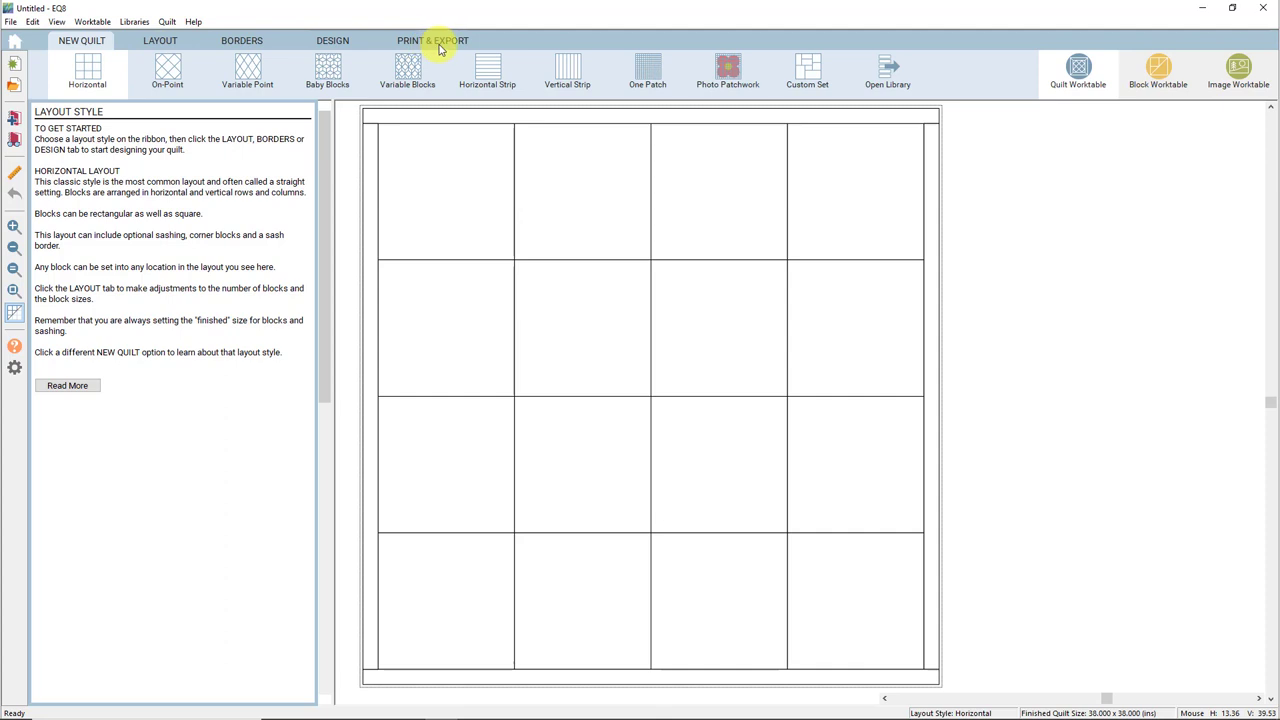
# Keep the quilt blocks' width and height equal and set their finished size to 6.000
pyautogui.click(161, 44)
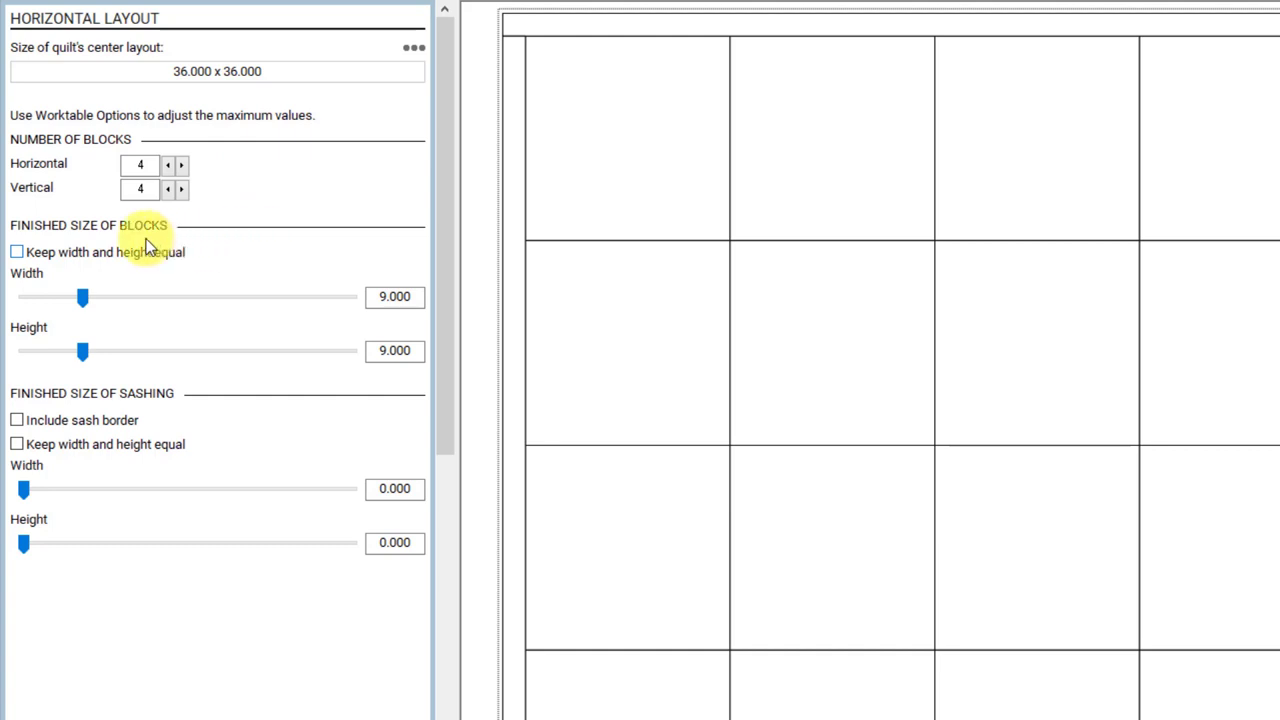
pyautogui.click(17, 254)
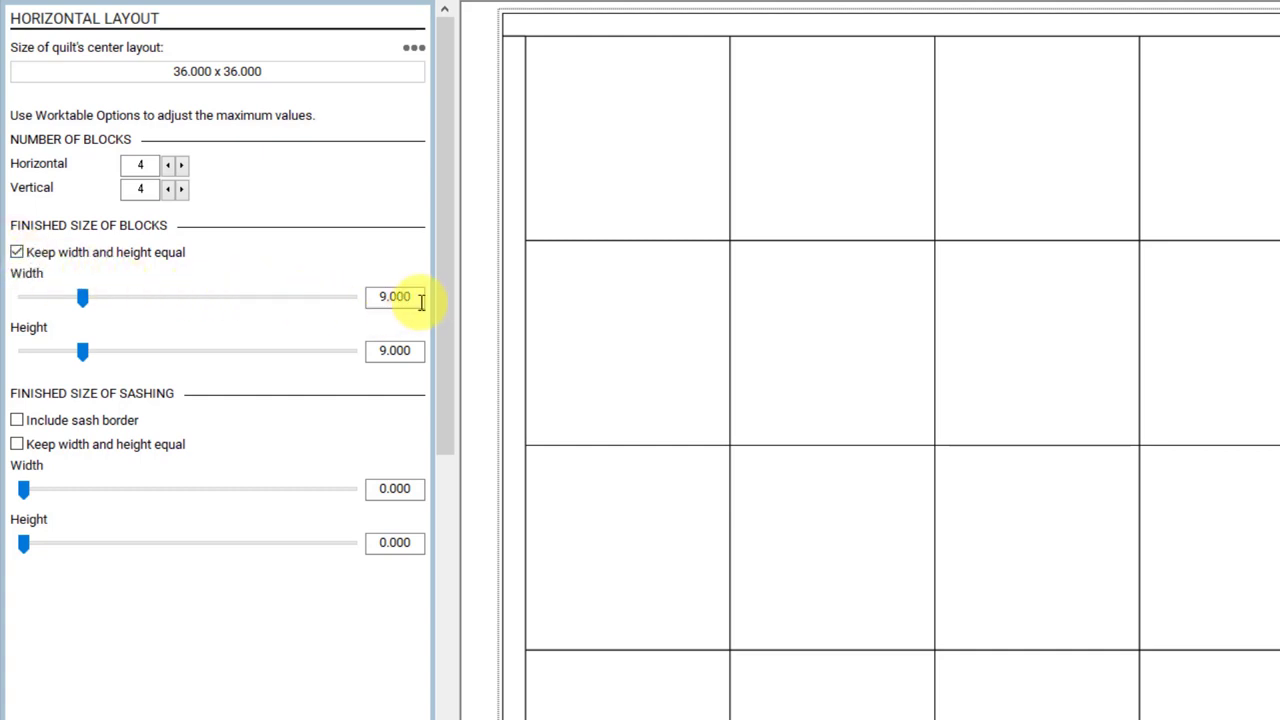
pyautogui.moveTo(415, 295); pyautogui.dragTo(380, 290)
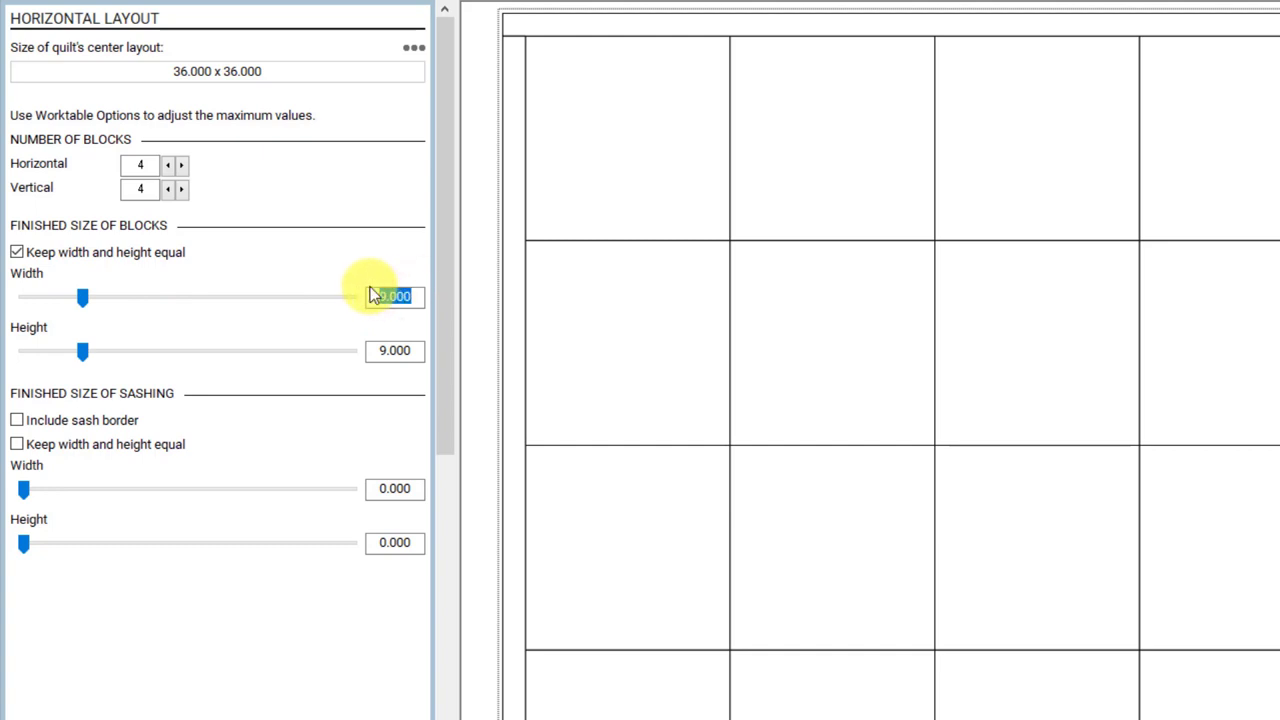
pyautogui.write('6')
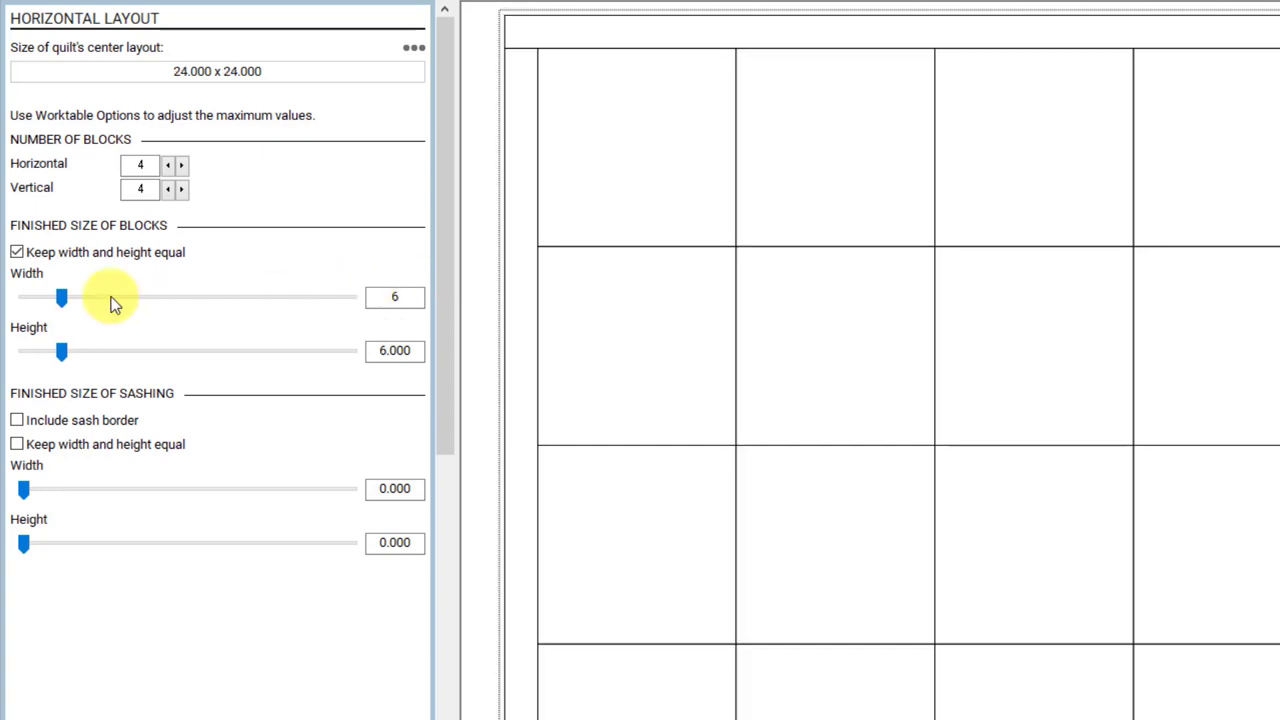
pyautogui.moveTo(60, 297); pyautogui.dragTo(75, 295)
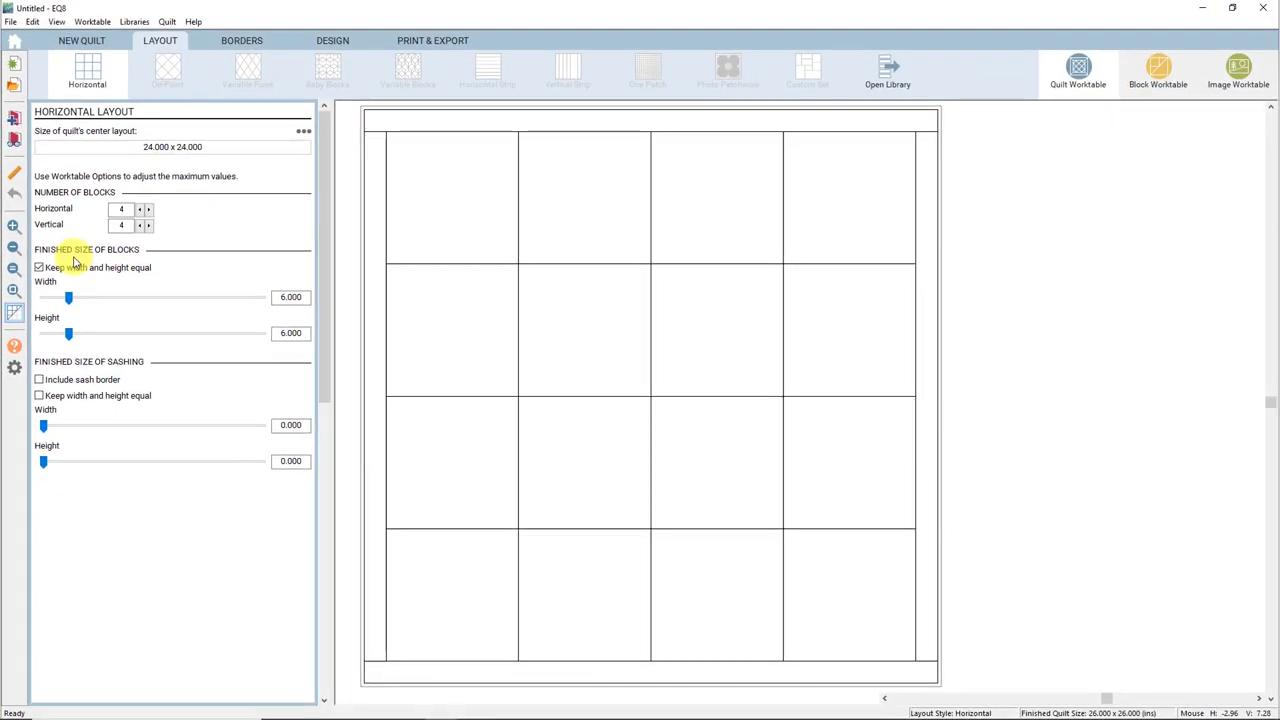
# Give the quilt's border the Corner Blocks style and set its width to 2.000 on all sides
pyautogui.click(238, 41)
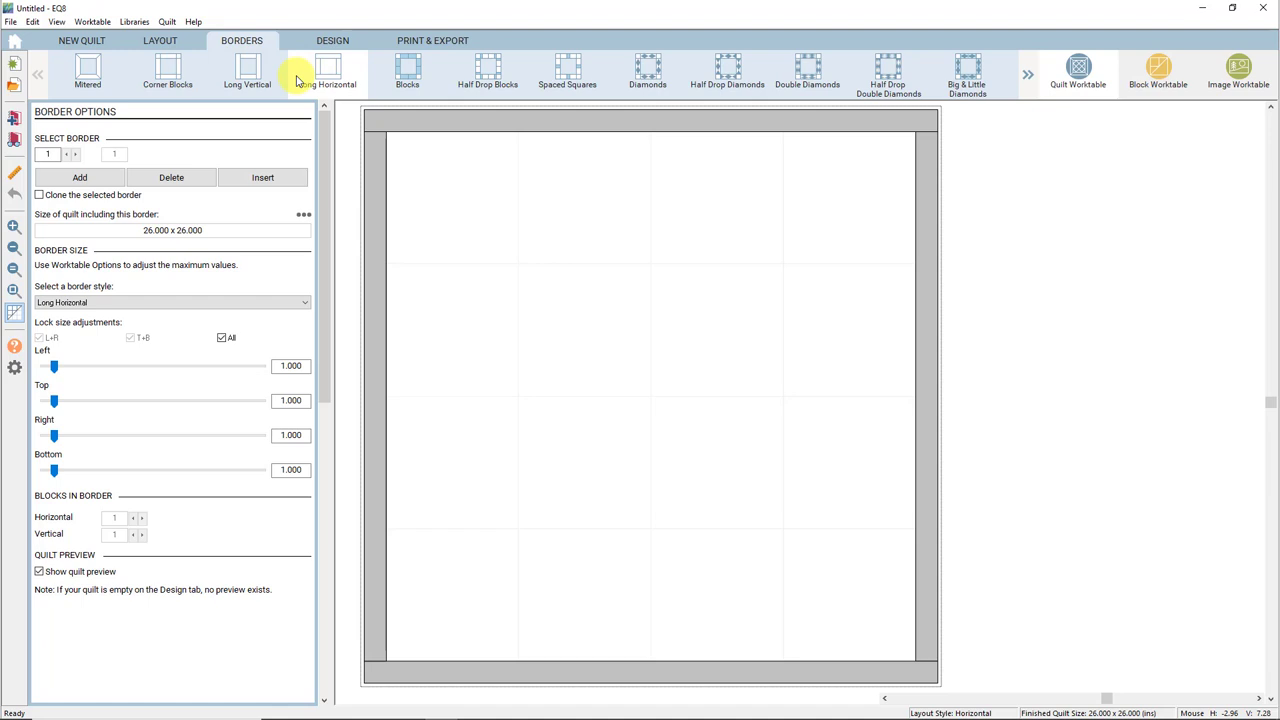
pyautogui.click(167, 84)
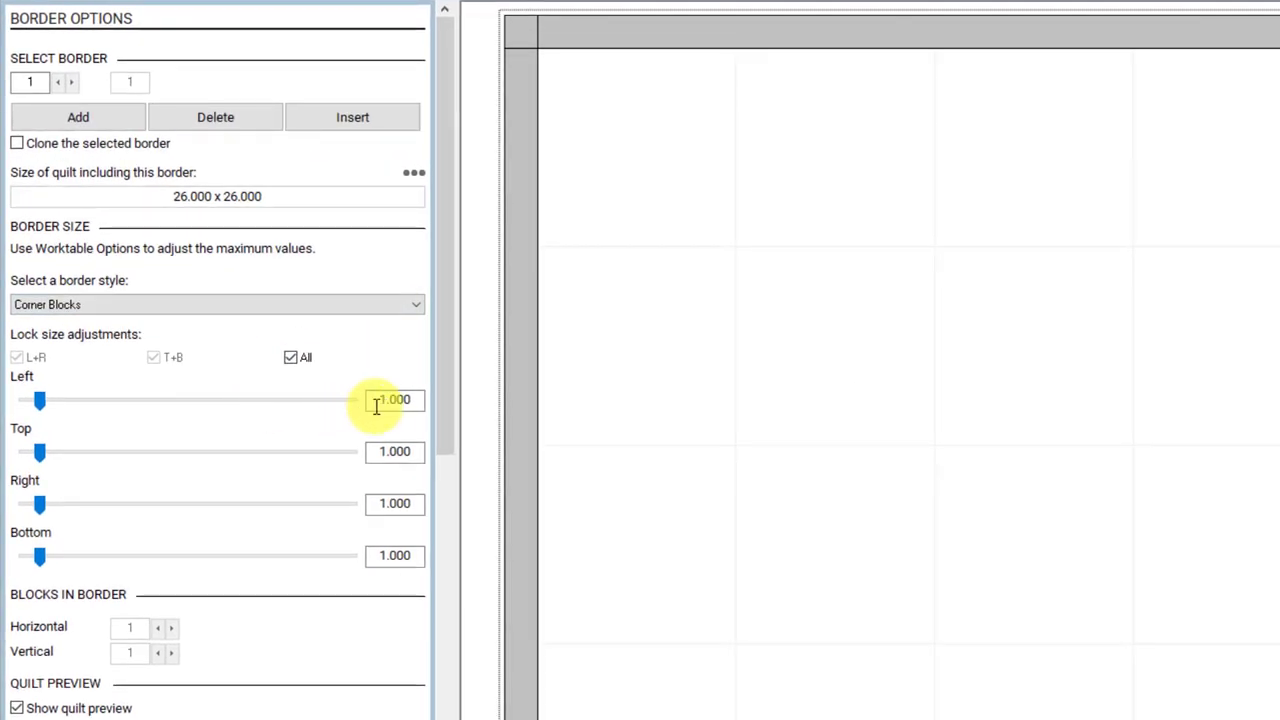
pyautogui.moveTo(414, 399); pyautogui.dragTo(372, 400)
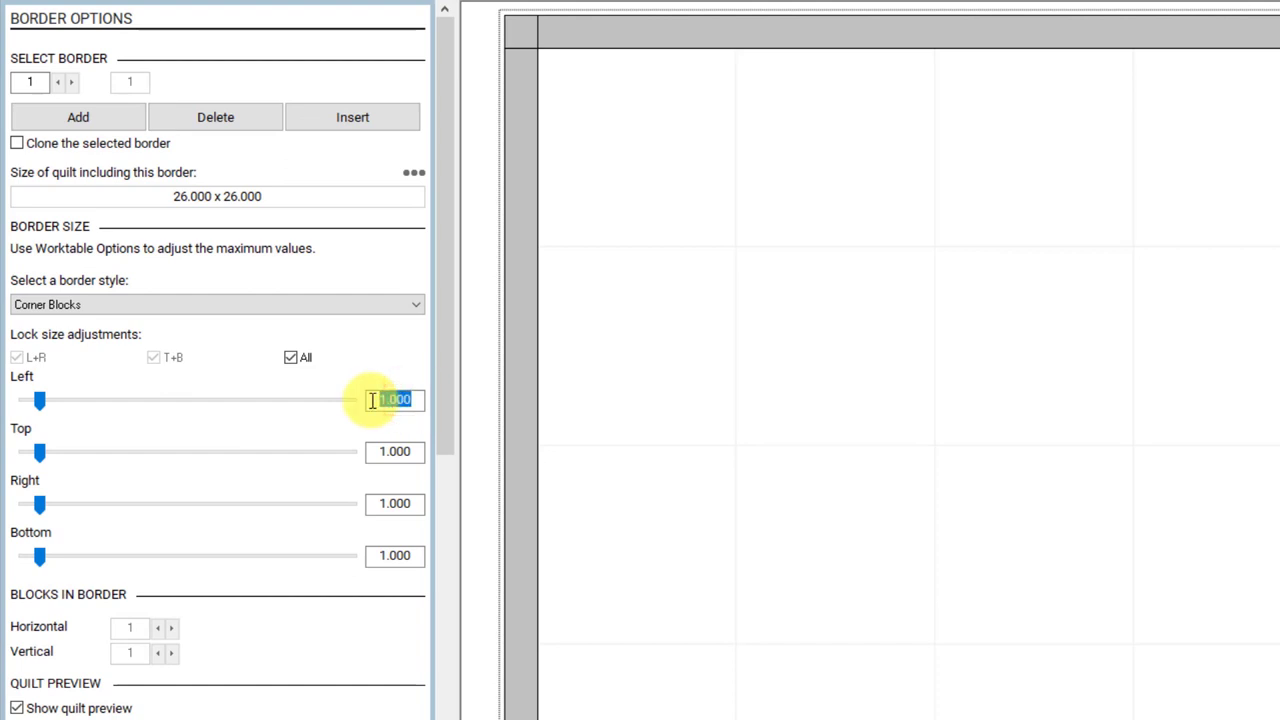
pyautogui.write('2')
pyautogui.moveTo(57, 401); pyautogui.dragTo(44, 401)
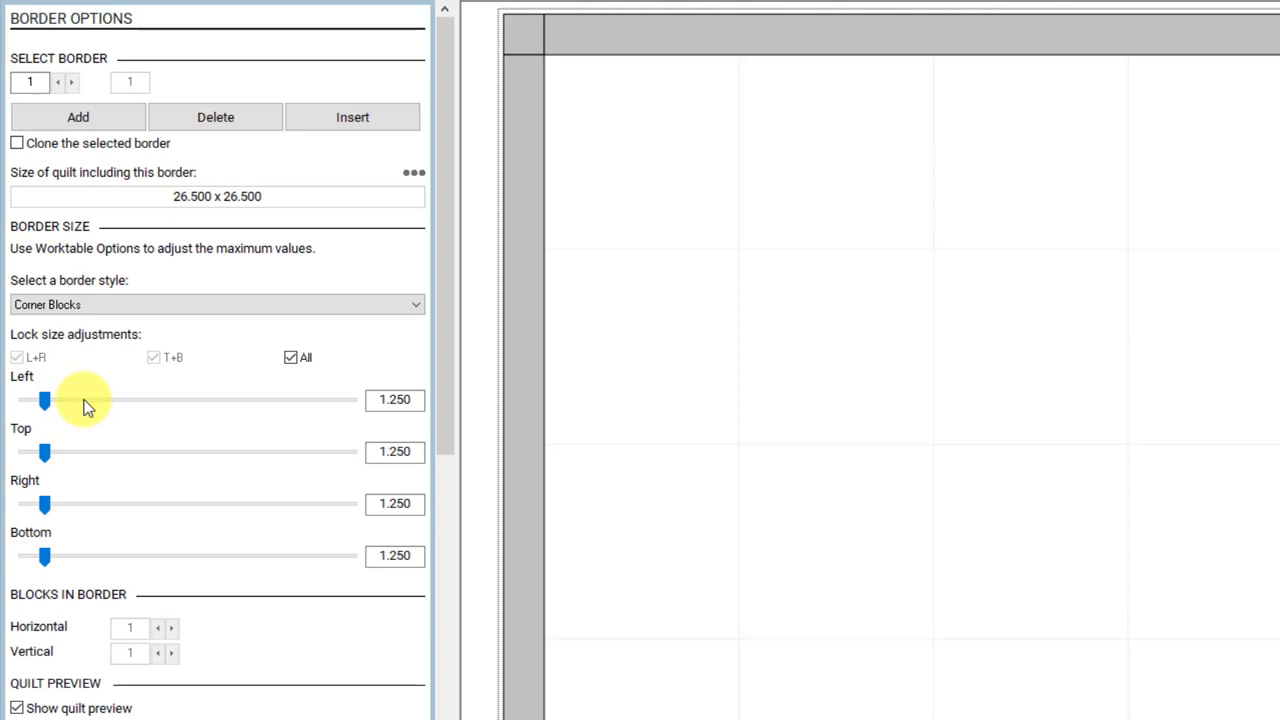
pyautogui.click(85, 403)
pyautogui.click(85, 403)
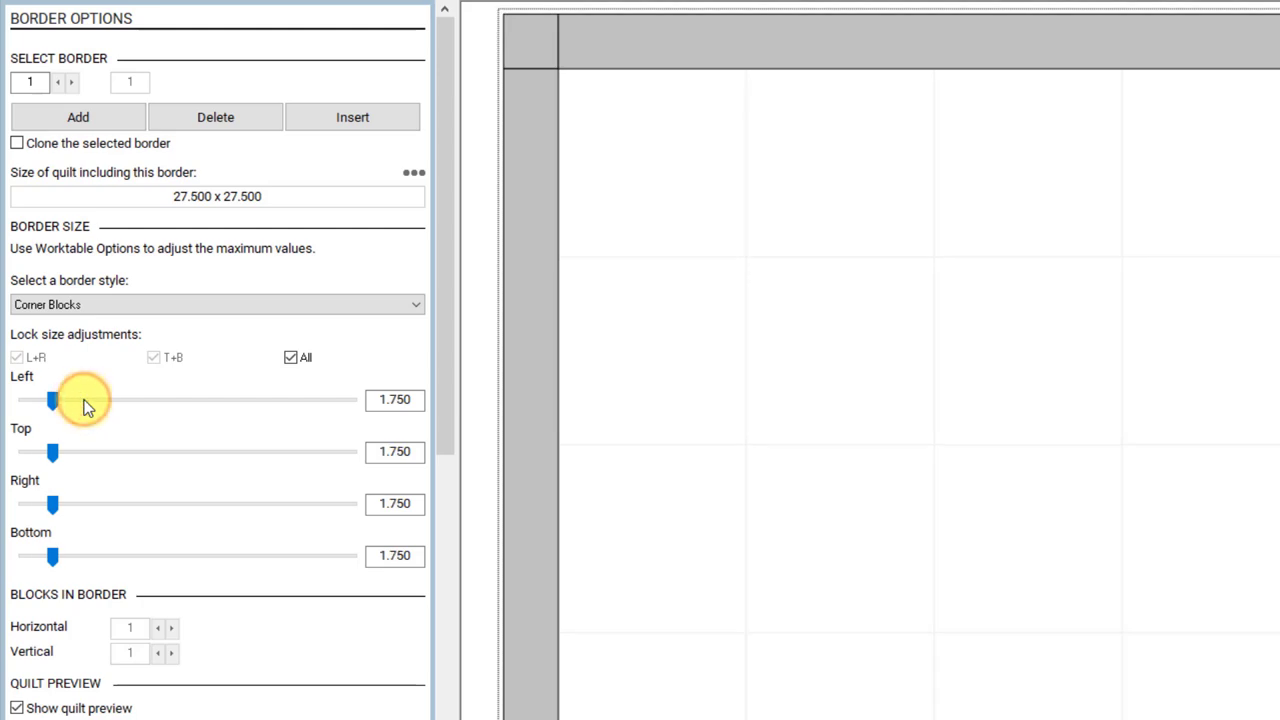
pyautogui.click(85, 403)
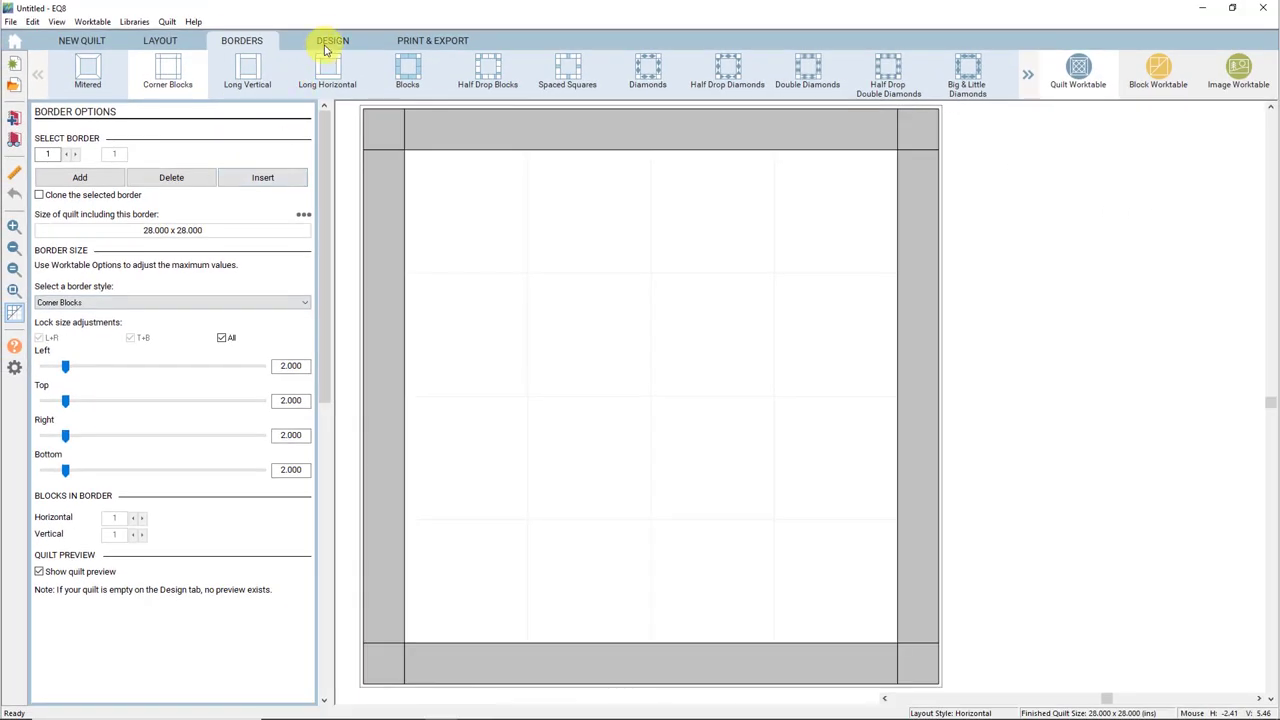
# Fill every block space in the quilt center with the sketchbook star block that has blue points and orange triangles
pyautogui.click(330, 41)
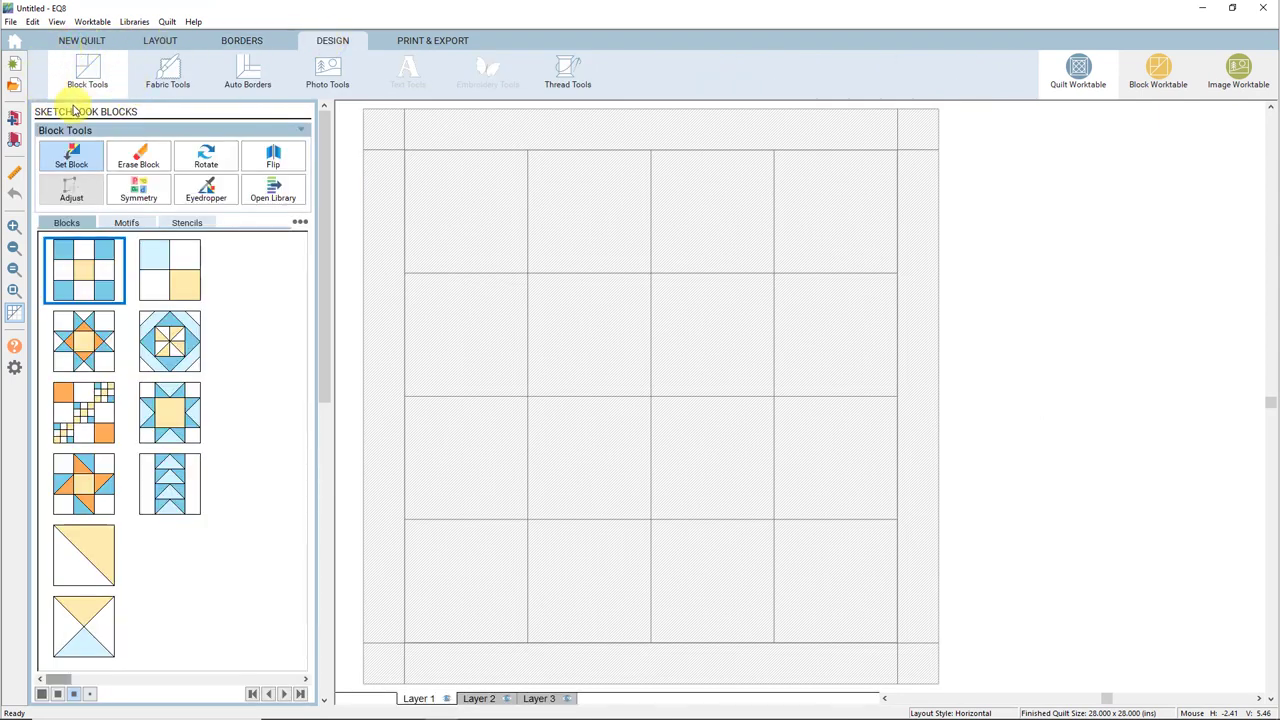
pyautogui.click(73, 167)
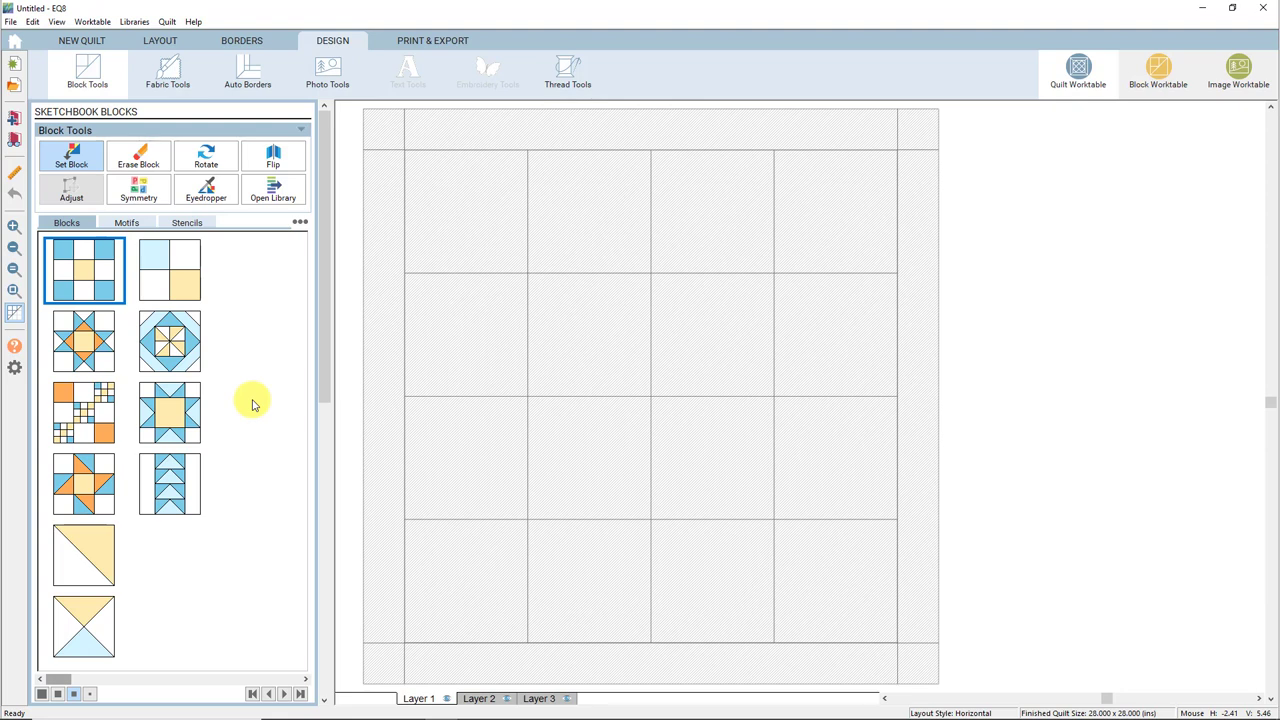
pyautogui.click(88, 346)
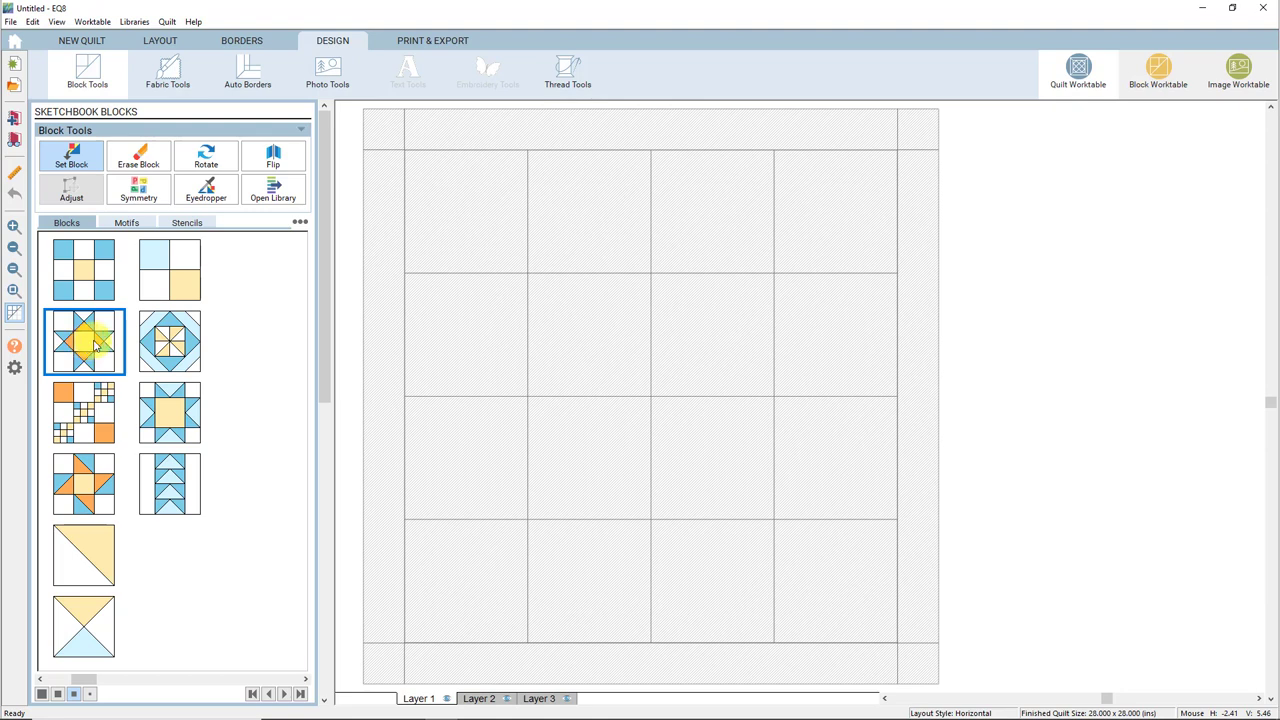
pyautogui.click(466, 207)
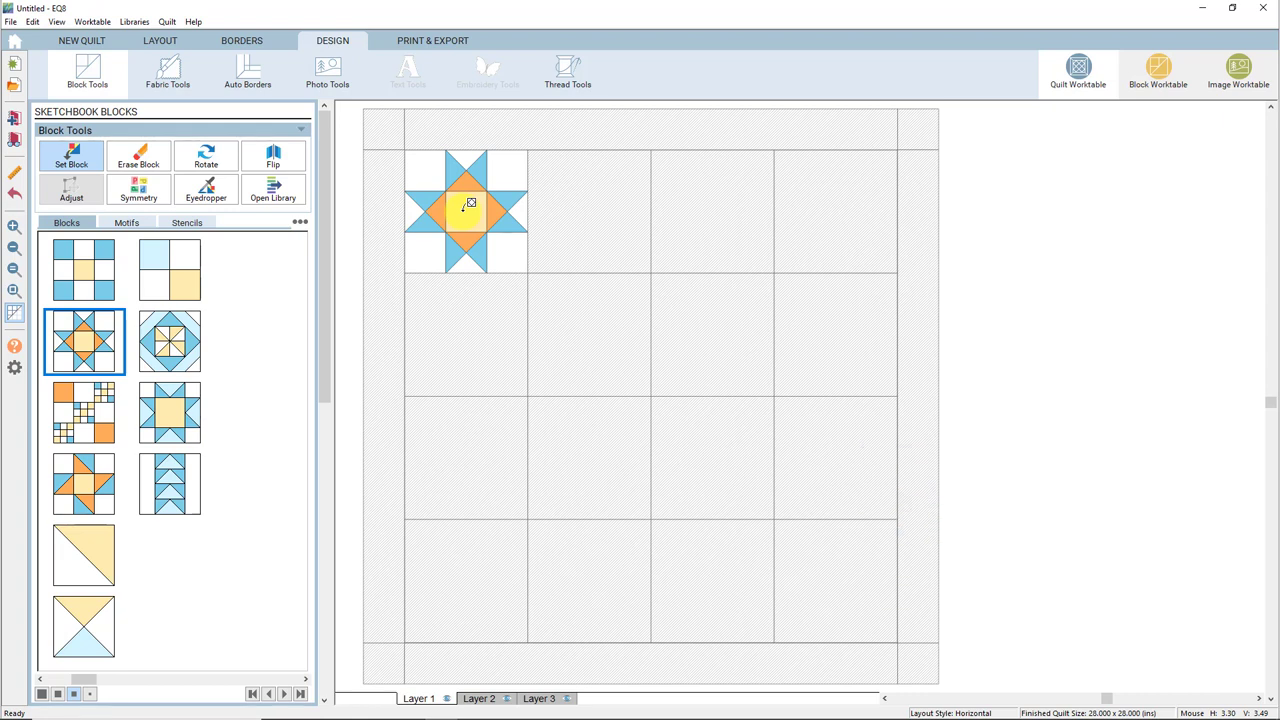
pyautogui.keyDown('ctrl'); pyautogui.click(565, 204); pyautogui.keyUp('ctrl')
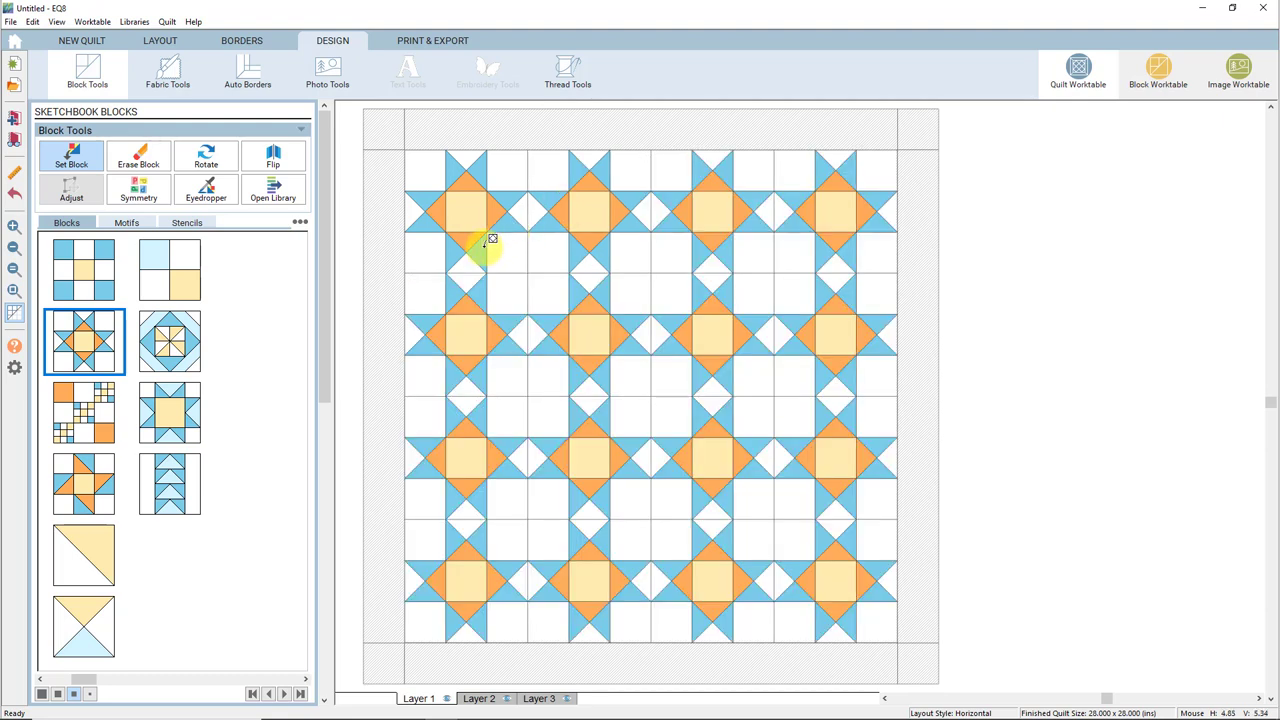
# Set the sketchbook block with orange corner squares and diagonal nine-patches into every alternate block space, starting beside the first star
pyautogui.click(86, 418)
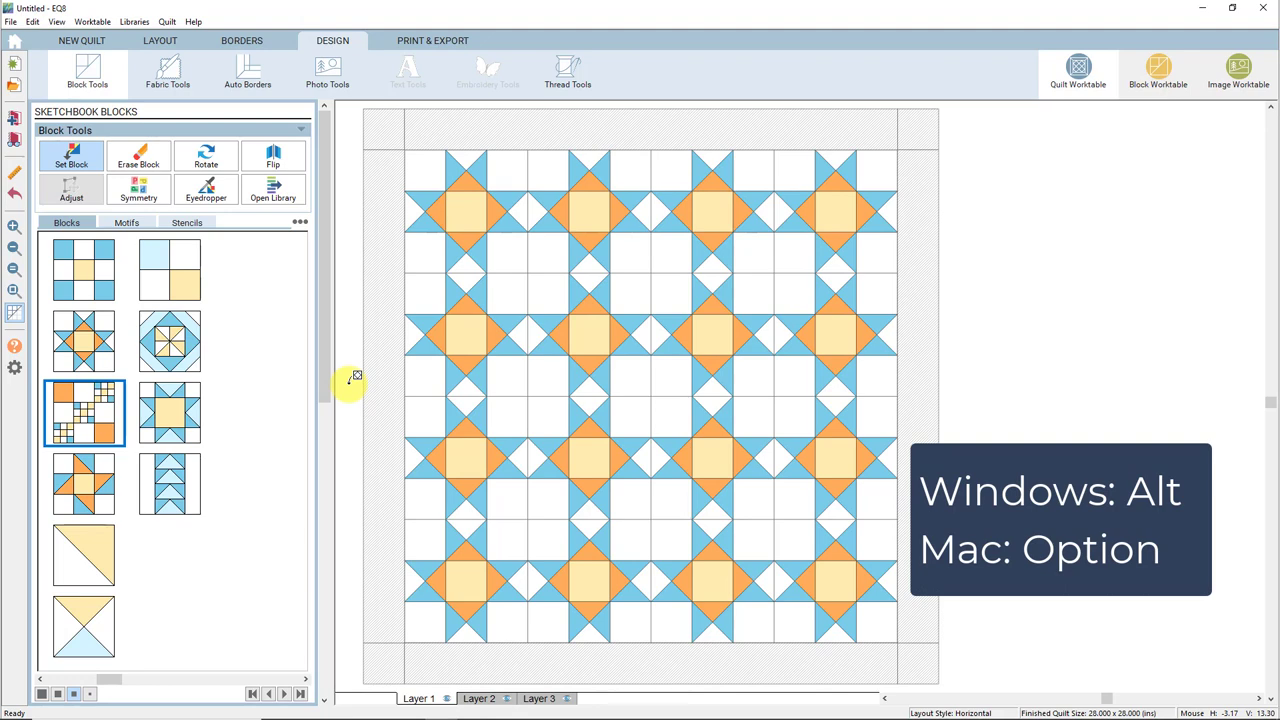
pyautogui.keyDown('alt'); pyautogui.click(583, 220); pyautogui.keyUp('alt')
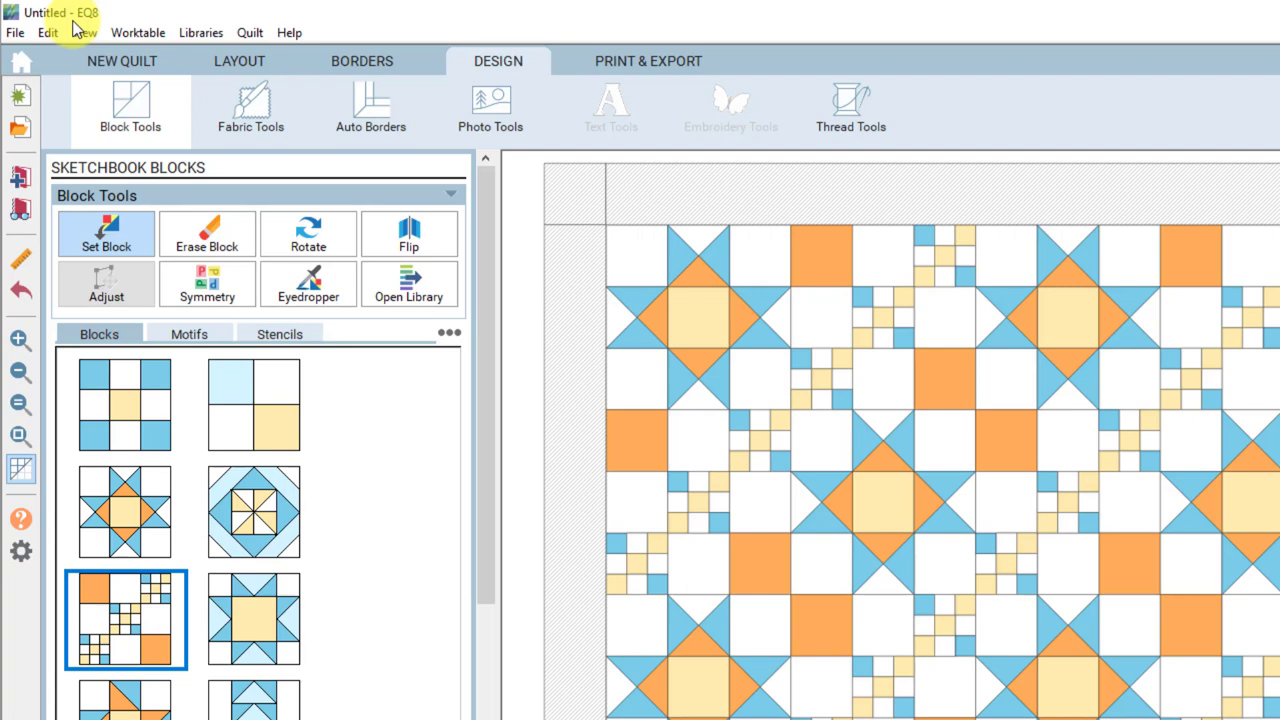
# Add the quilt design to the Project Sketchbook and save the project as "My First EQ8 Project"
pyautogui.click(20, 186)
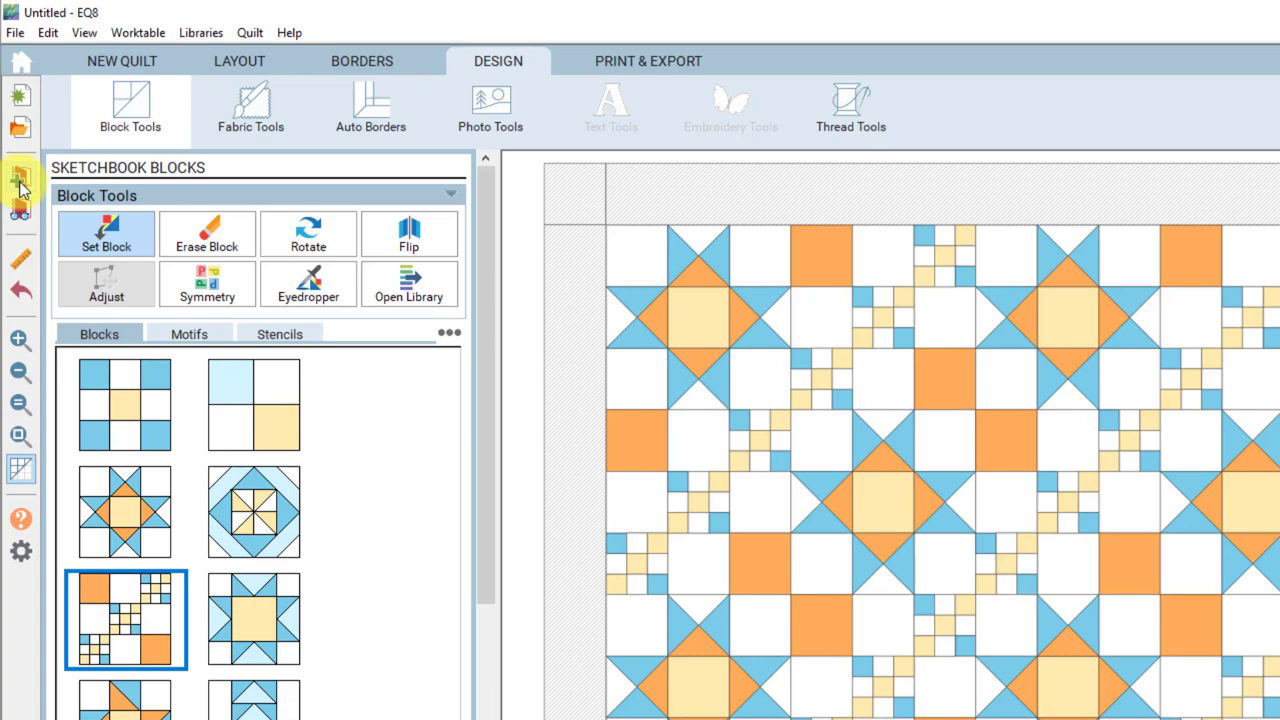
pyautogui.click(20, 186)
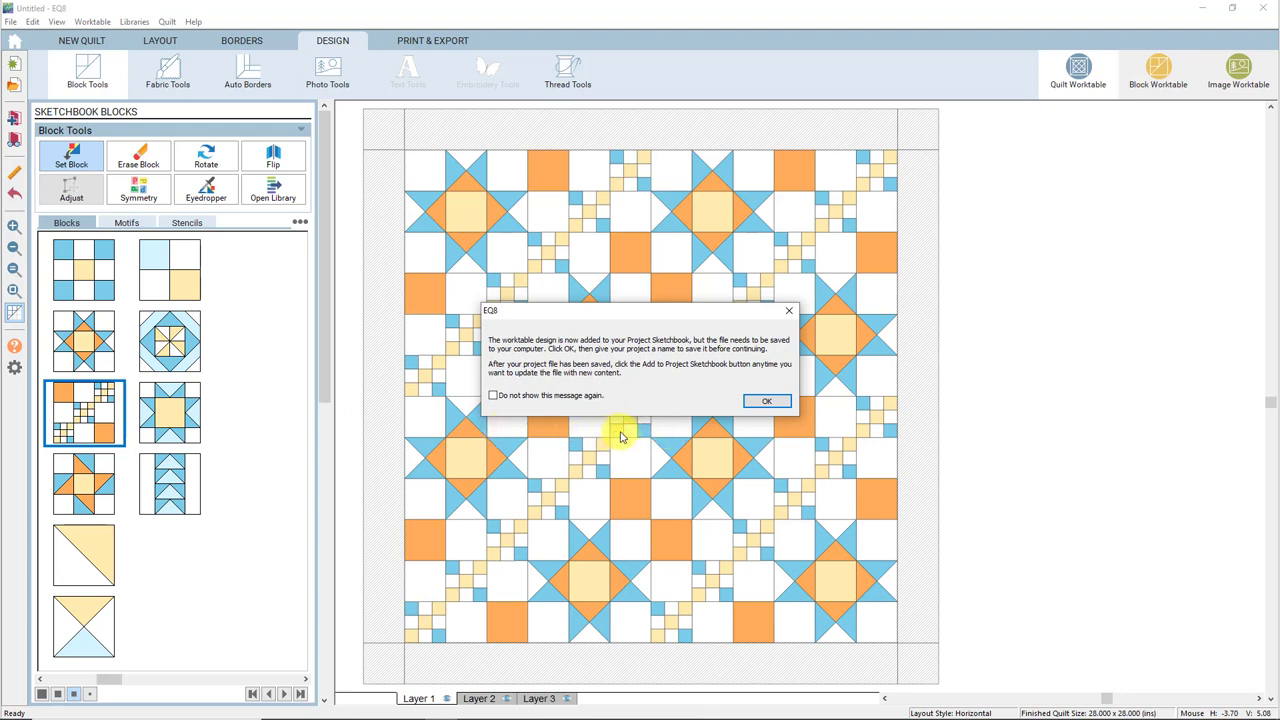
pyautogui.click(765, 403)
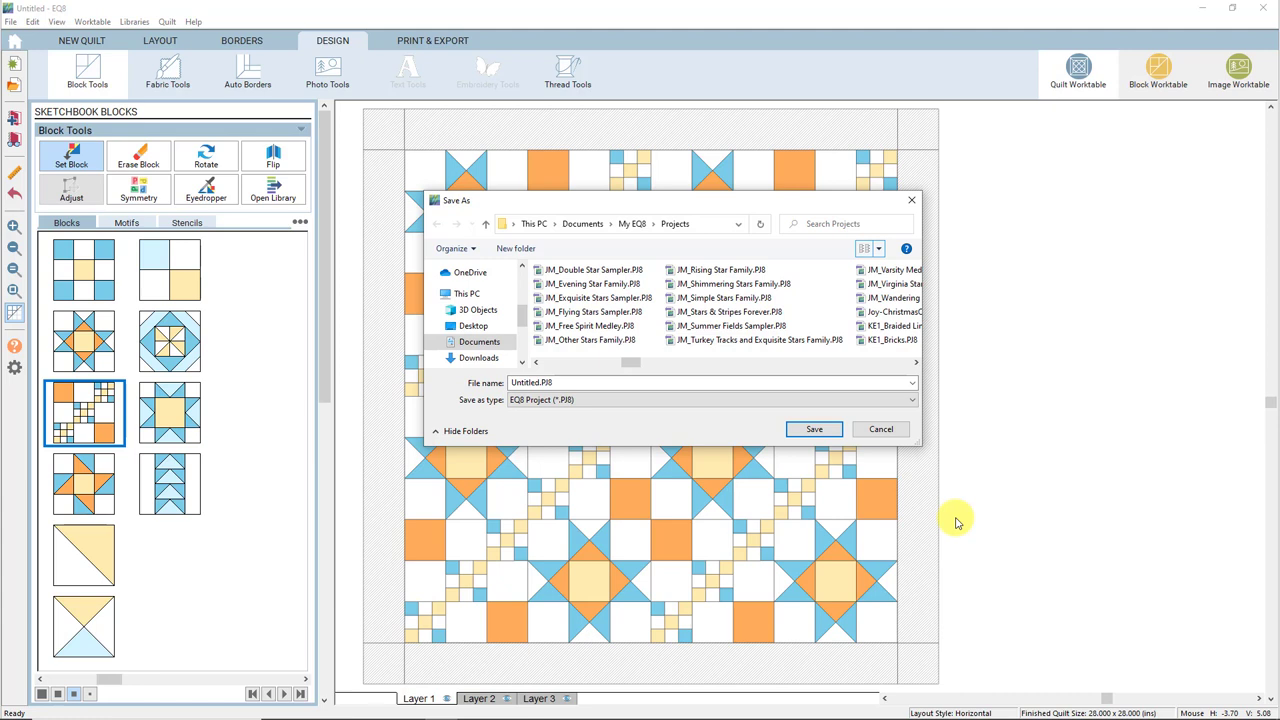
pyautogui.click(530, 383)
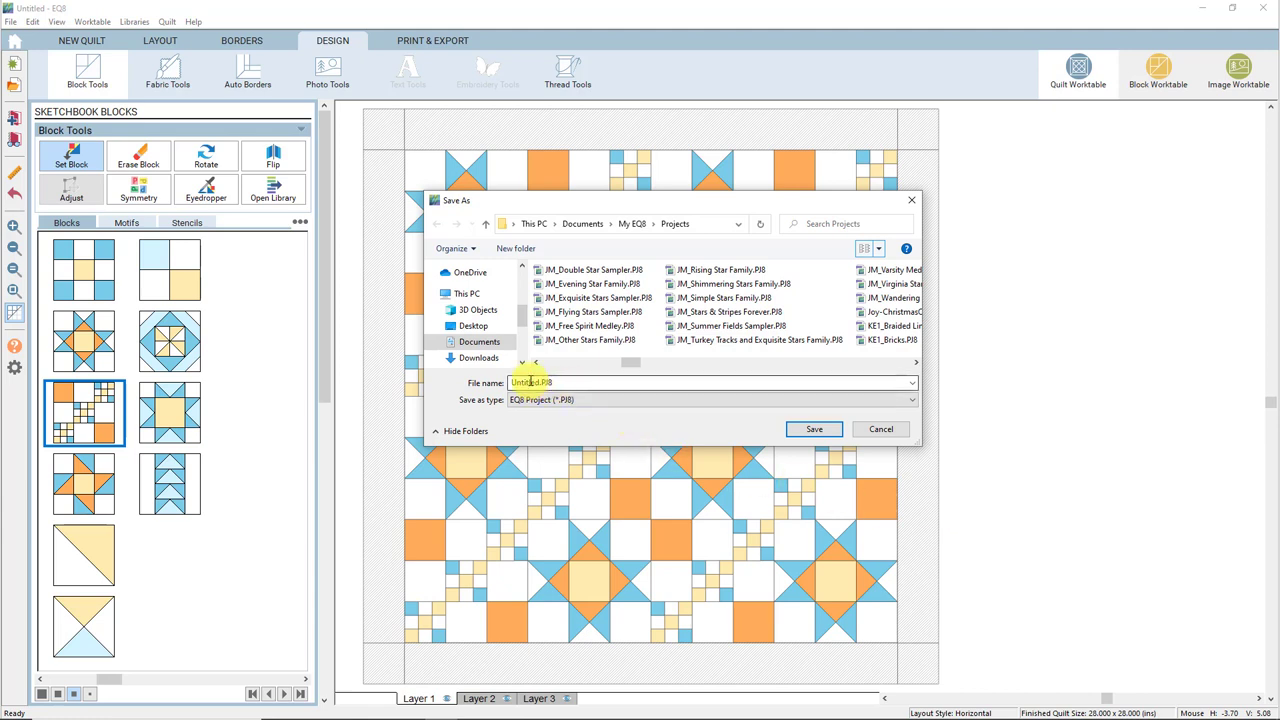
pyautogui.doubleClick(530, 383)
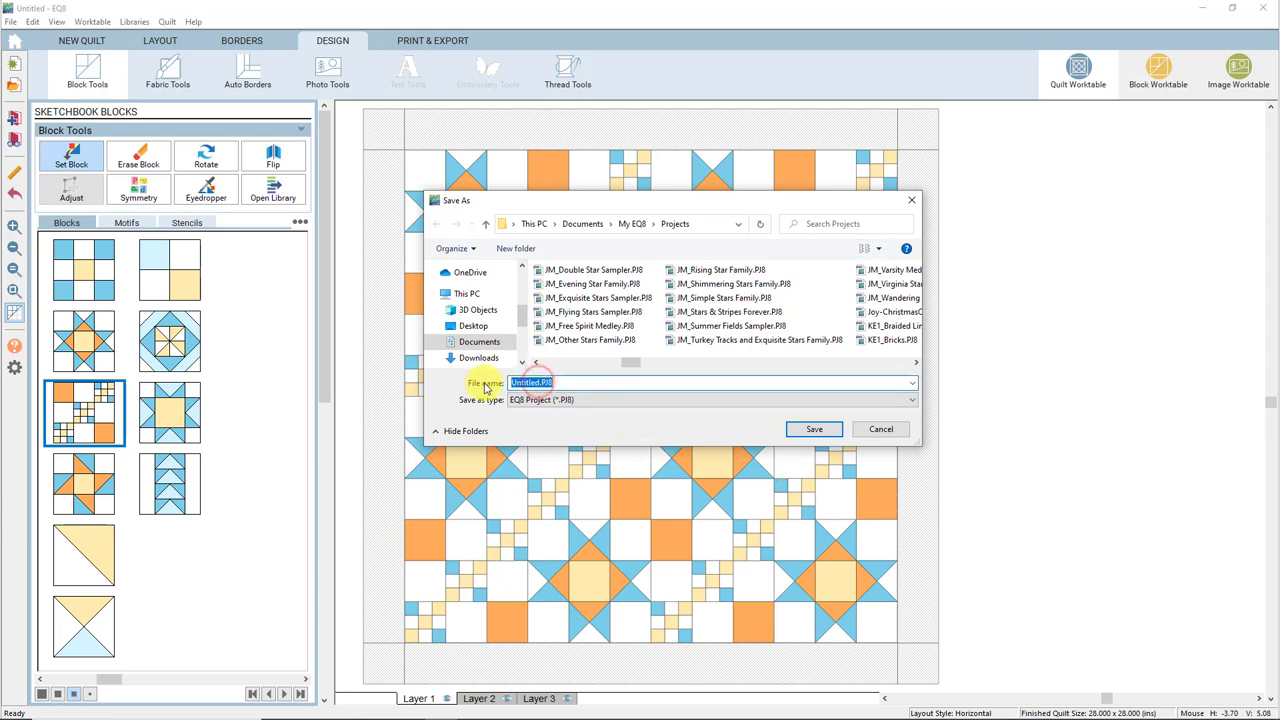
pyautogui.write('My First EQ8 Project')
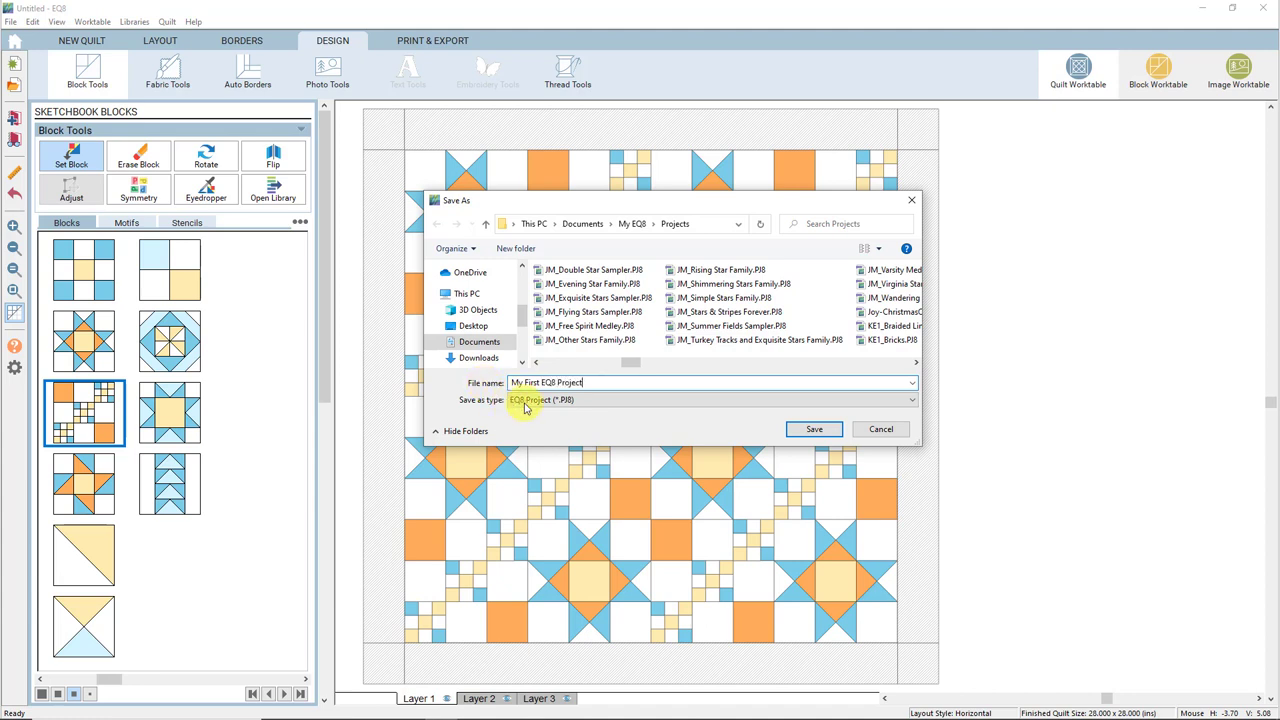
pyautogui.click(801, 433)
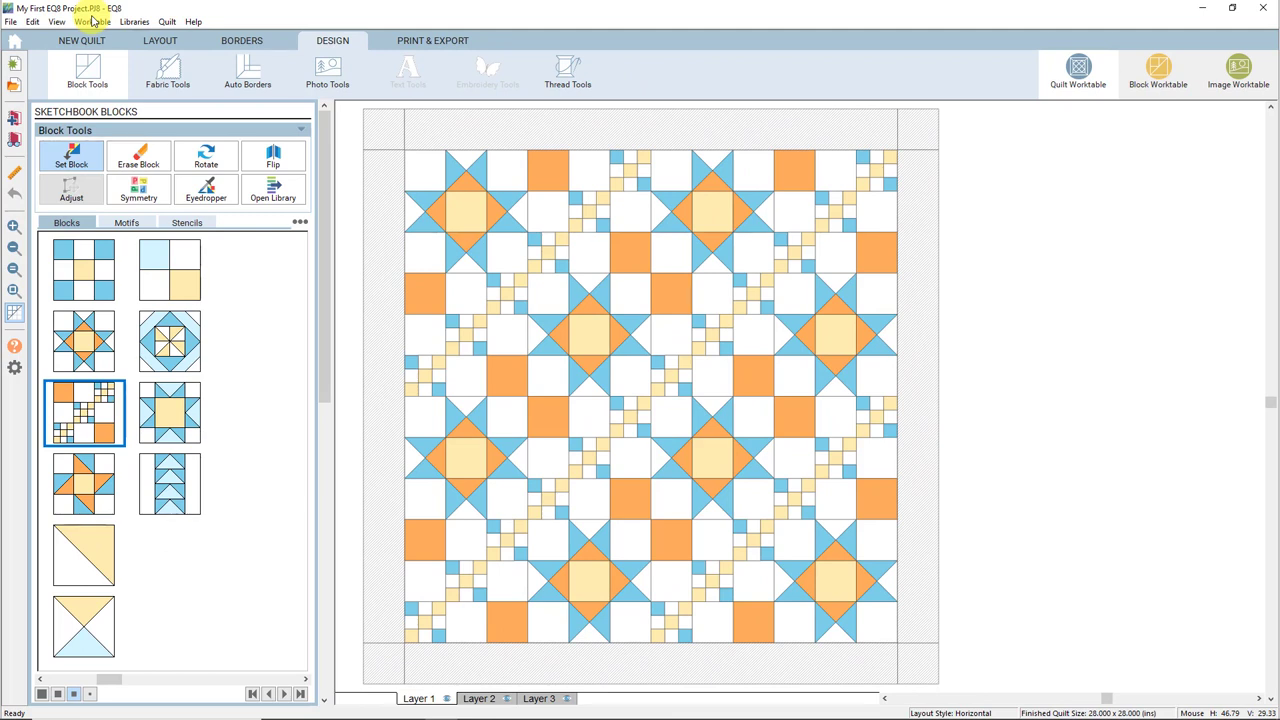
# Paint every large orange square in the nine-patch blocks with the medium blue dotted-stripe fabric, using the fabric Paintbrush
pyautogui.click(170, 84)
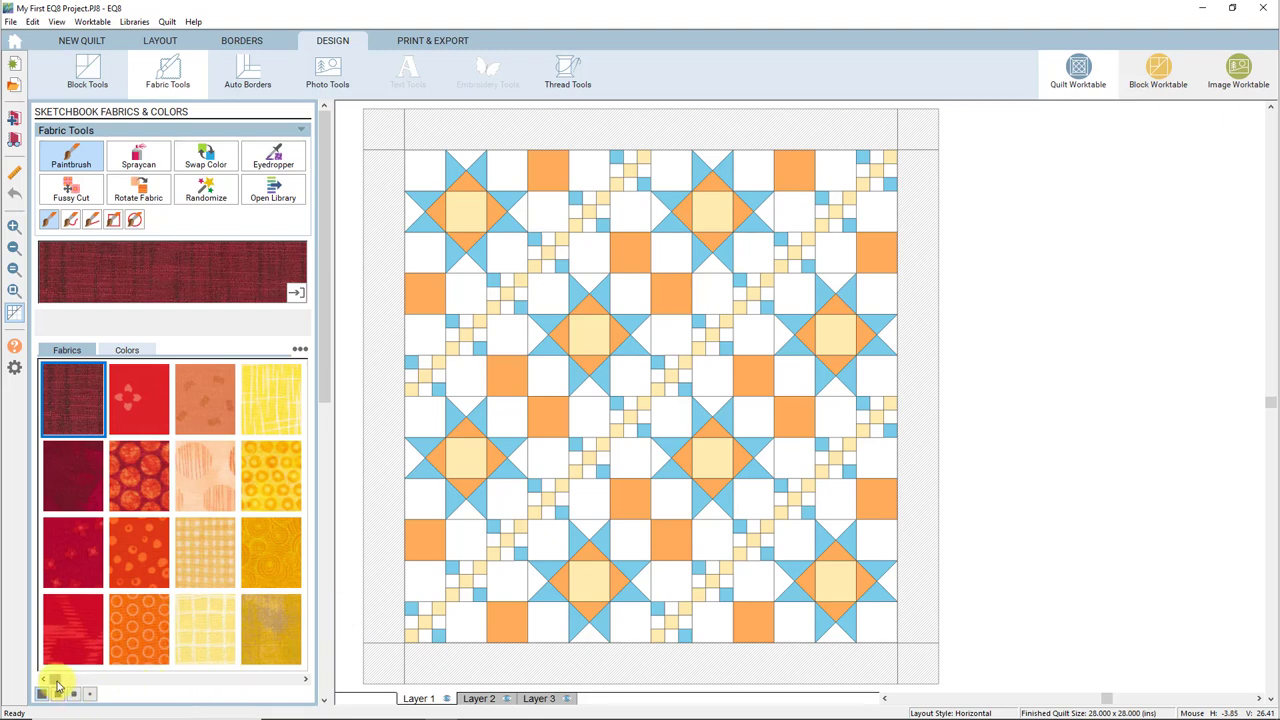
pyautogui.moveTo(55, 683); pyautogui.dragTo(205, 683)
pyautogui.press('Down')
pyautogui.press('Down')
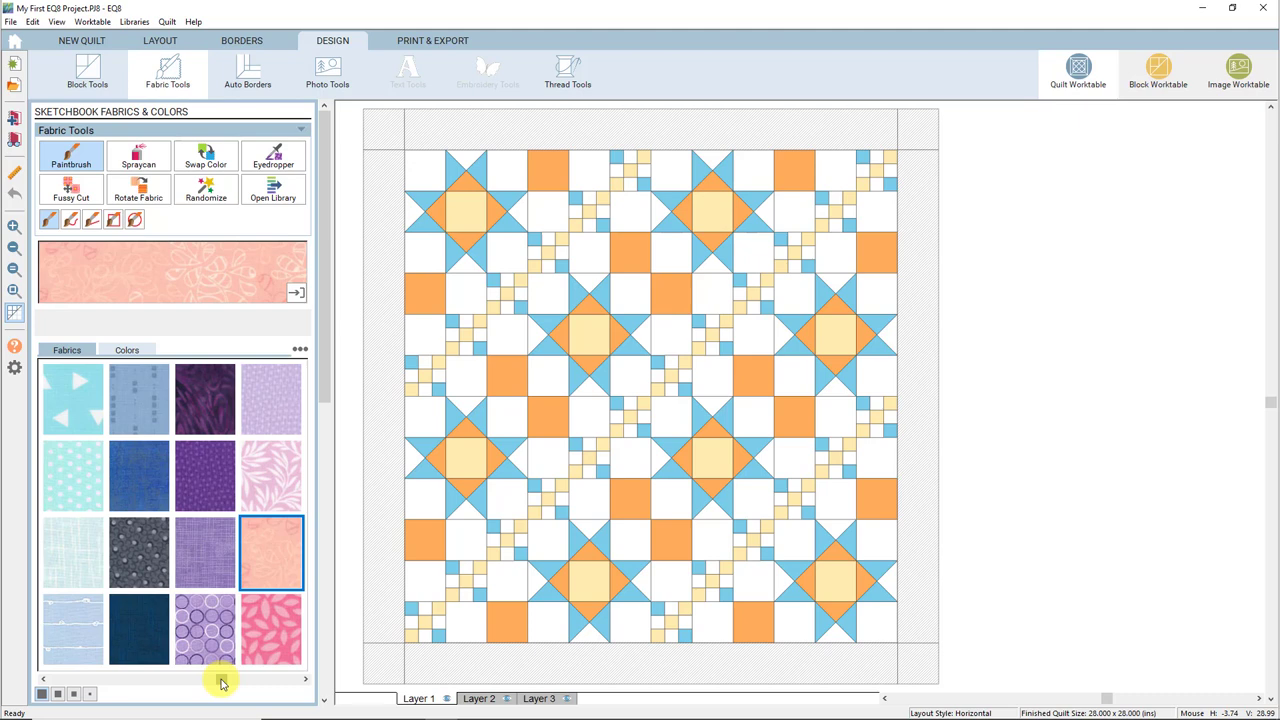
pyautogui.click(144, 402)
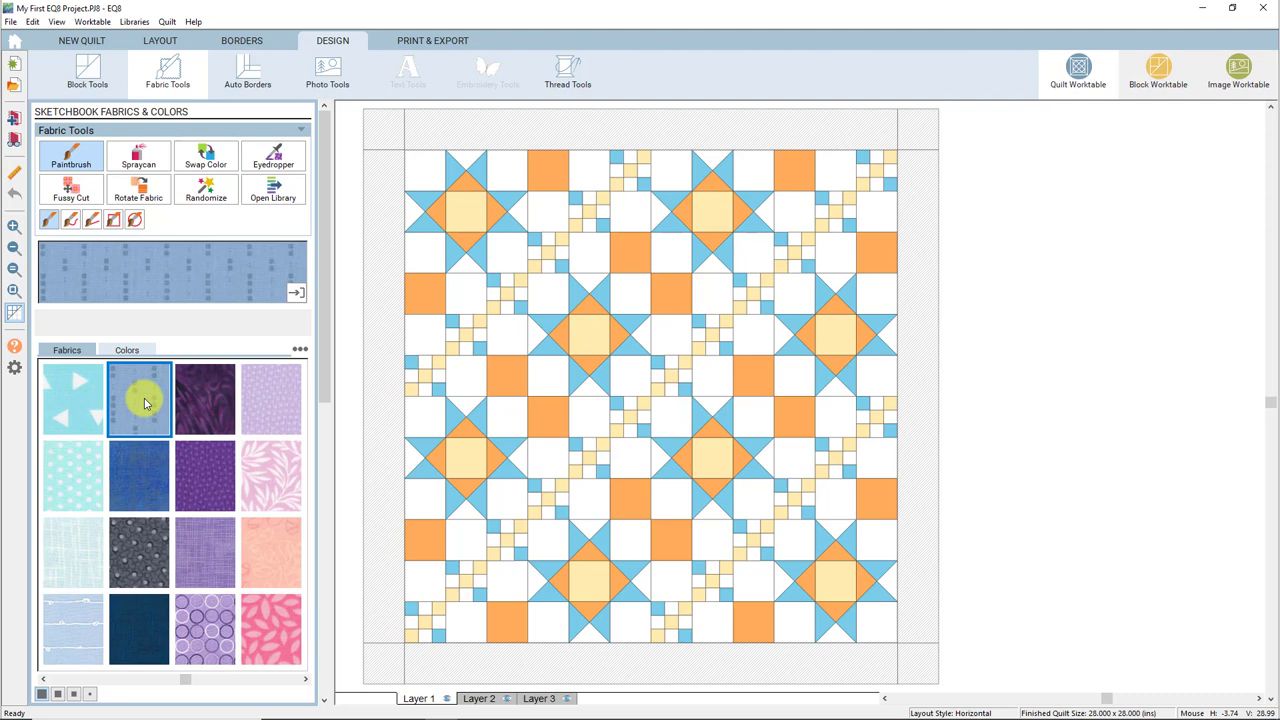
pyautogui.click(548, 171)
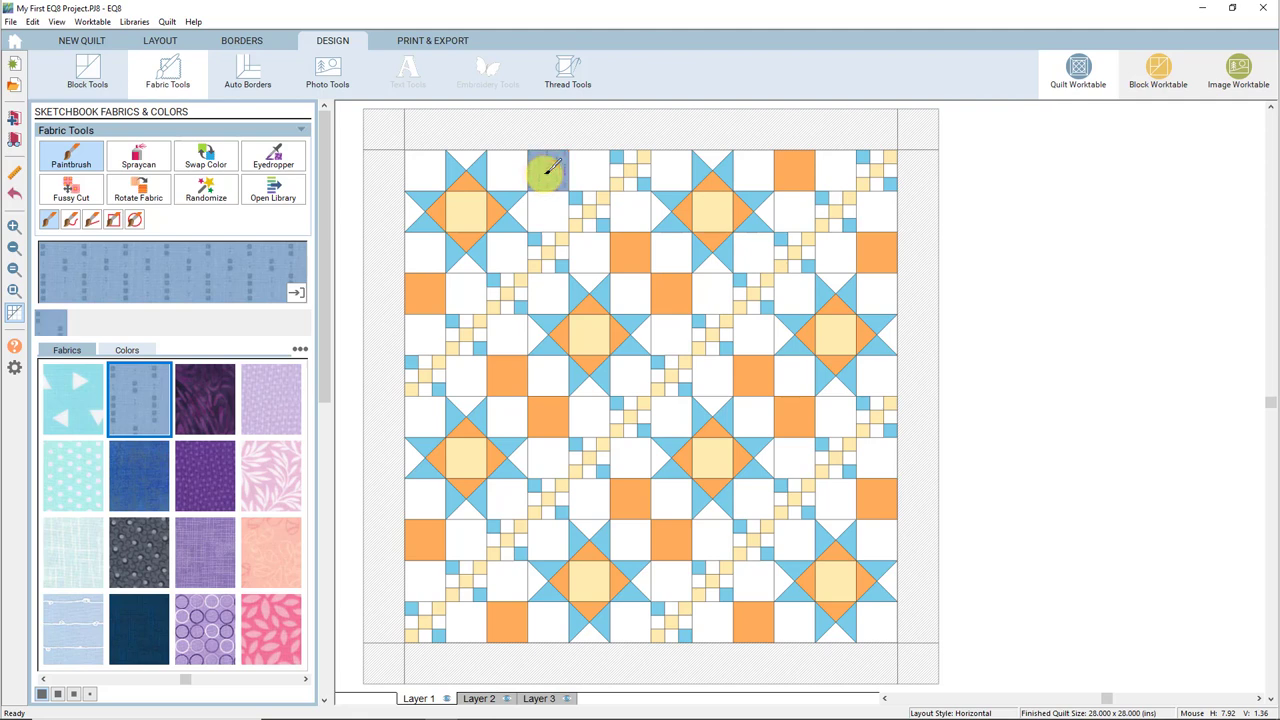
pyautogui.click(629, 251)
pyautogui.click(796, 162)
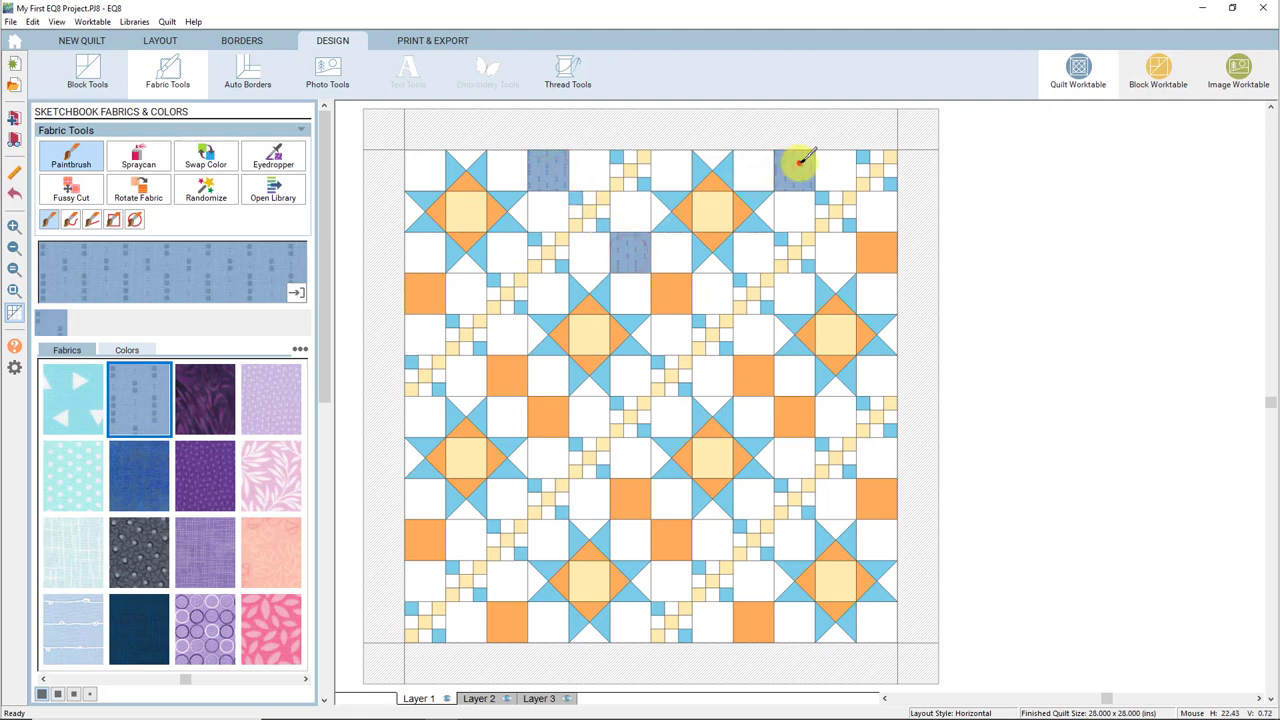
pyautogui.click(876, 251)
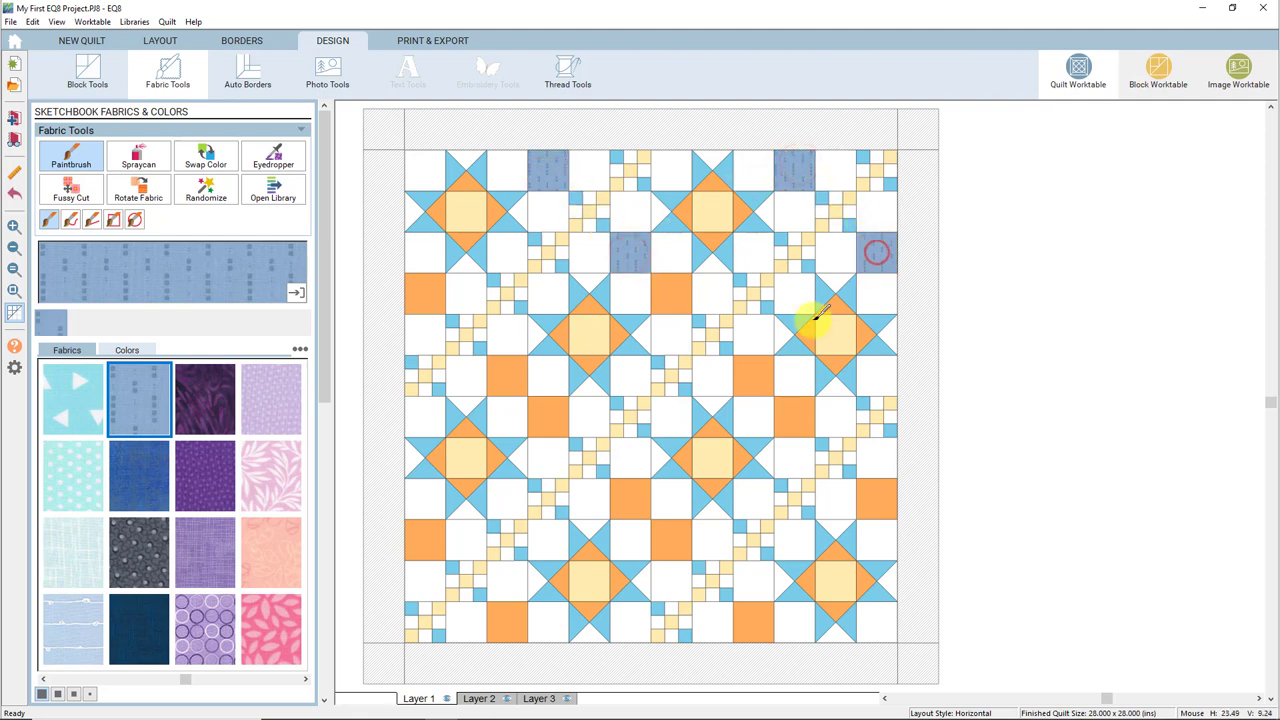
pyautogui.click(764, 374)
pyautogui.click(678, 293)
pyautogui.click(513, 376)
pyautogui.click(427, 297)
pyautogui.click(538, 419)
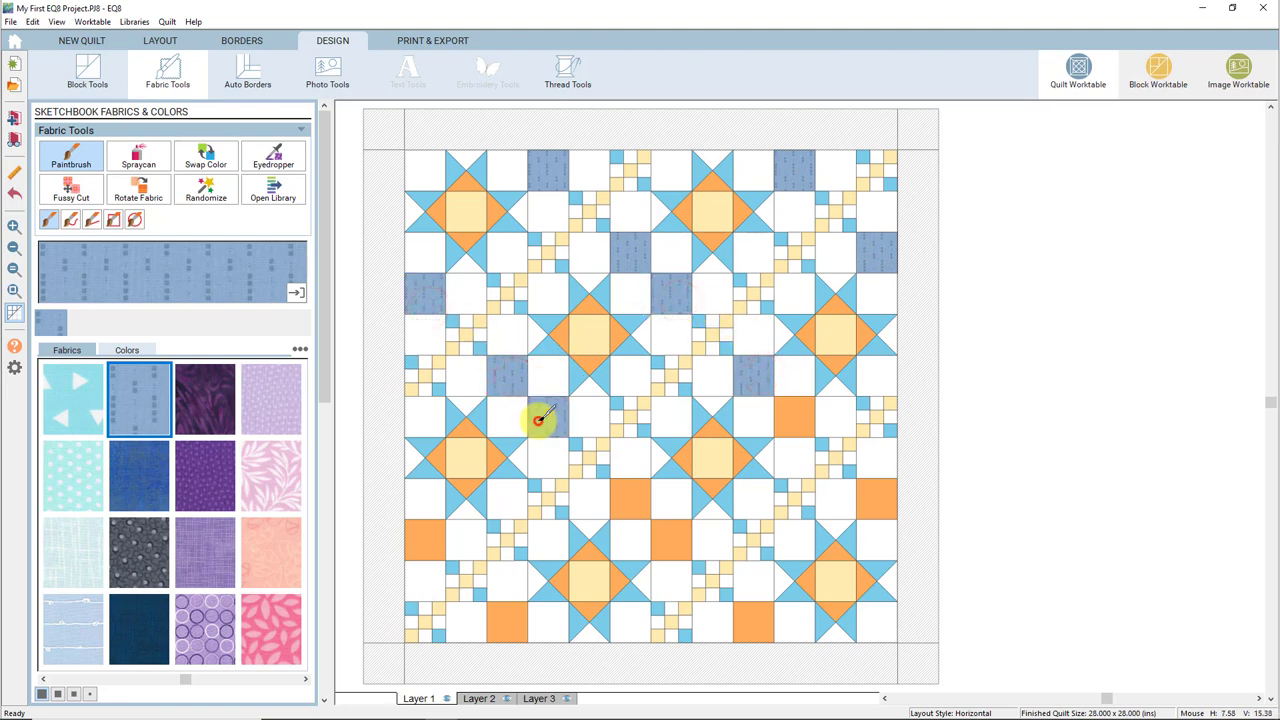
pyautogui.click(440, 548)
pyautogui.click(497, 614)
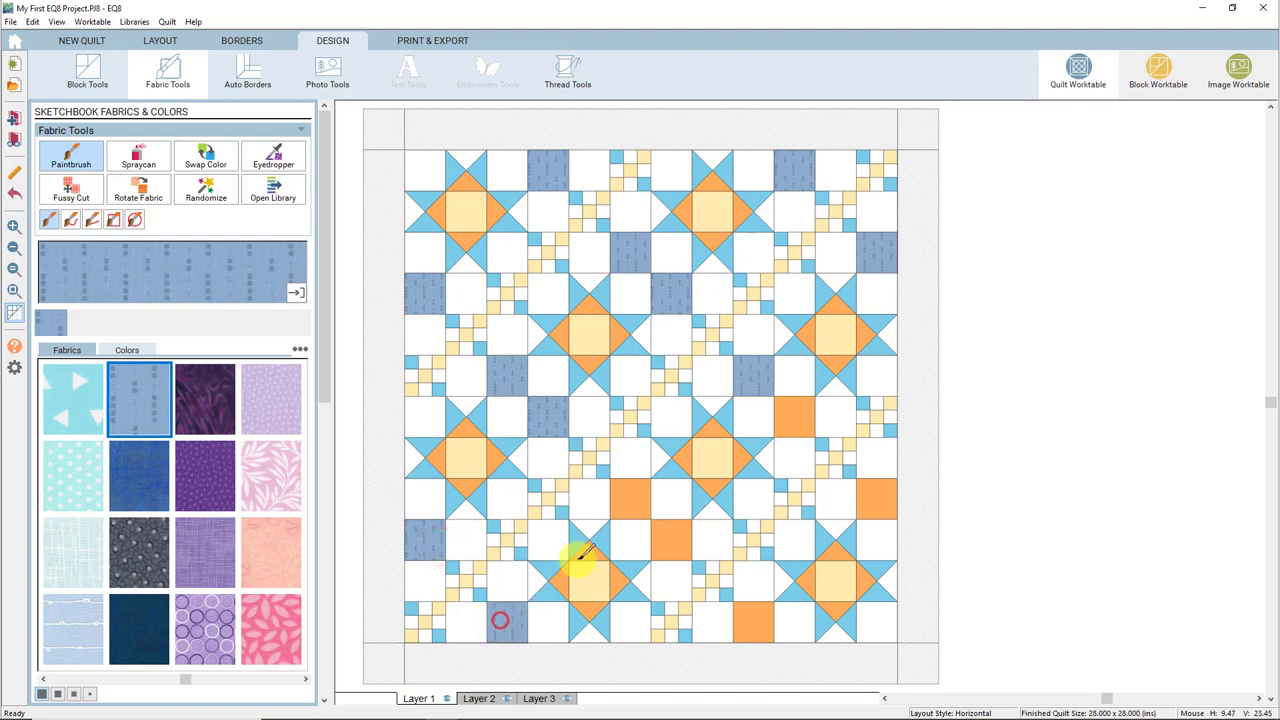
pyautogui.click(645, 490)
pyautogui.click(668, 537)
pyautogui.click(755, 620)
pyautogui.click(880, 503)
pyautogui.click(796, 418)
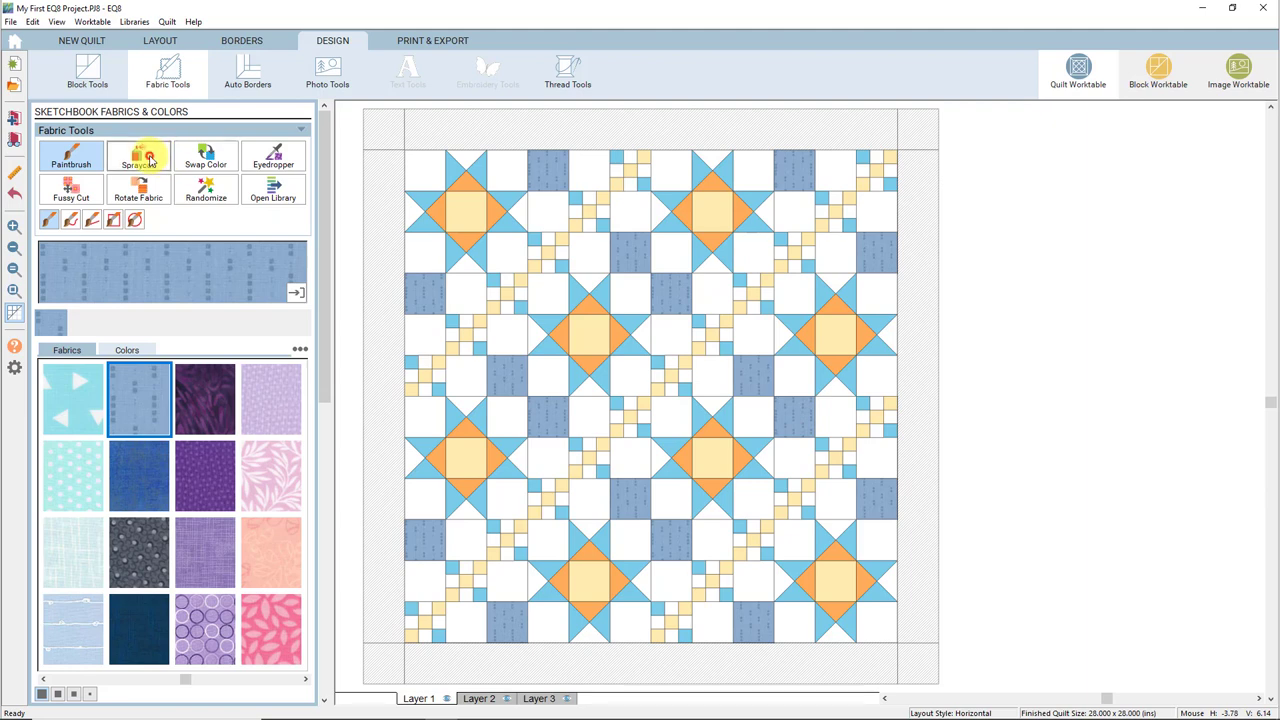
# Choose the Spraycan with the bright yellow crosshatch fabric and float the fabric preview in the empty area beside the quilt
pyautogui.click(148, 161)
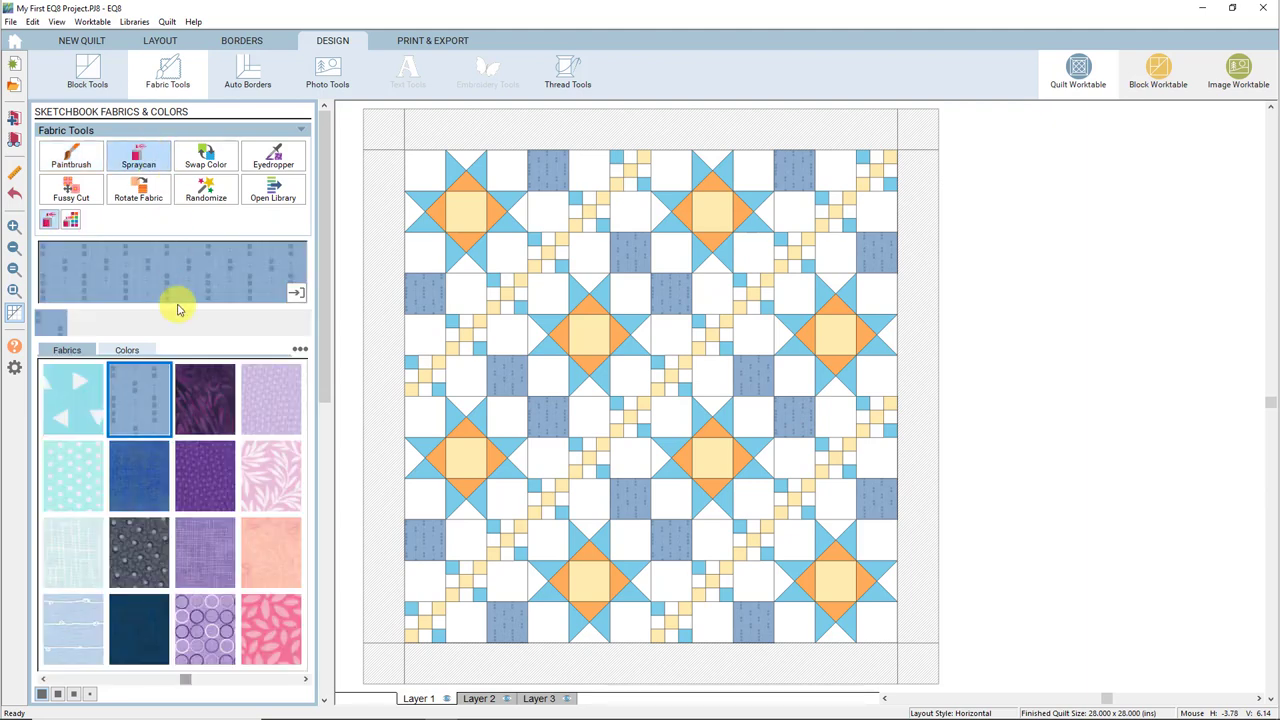
pyautogui.moveTo(186, 681); pyautogui.dragTo(86, 674)
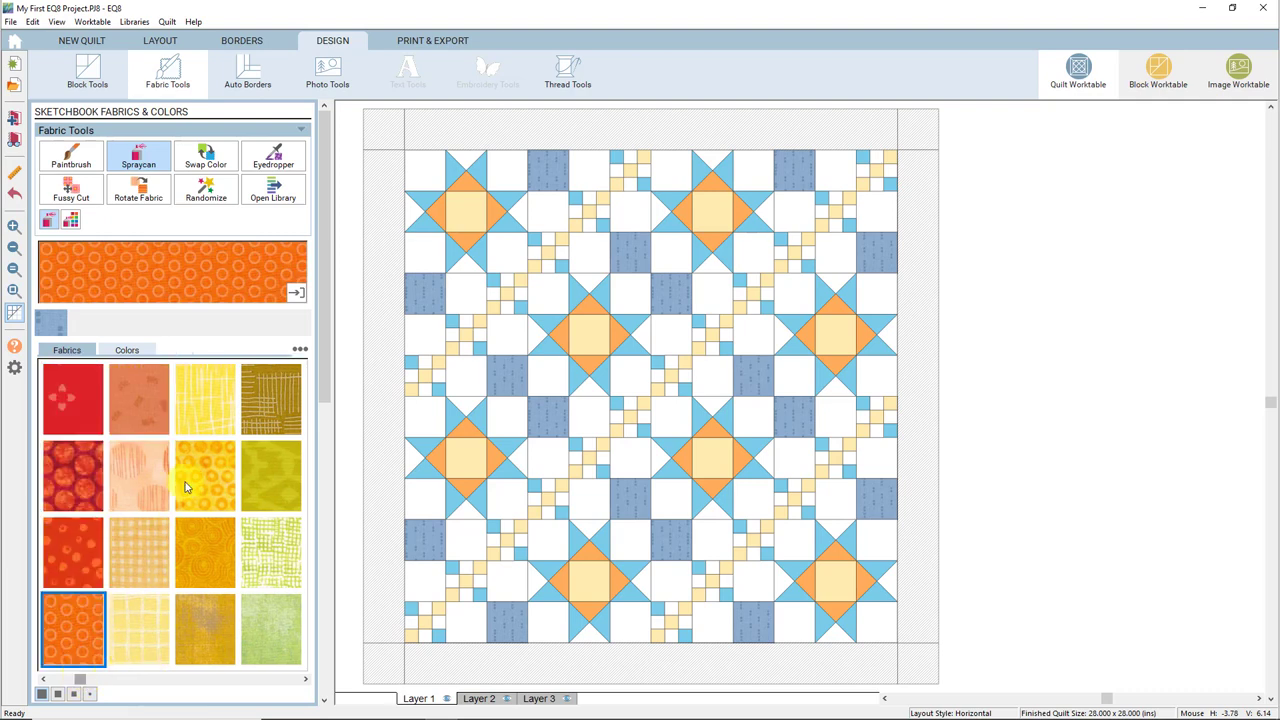
pyautogui.click(211, 416)
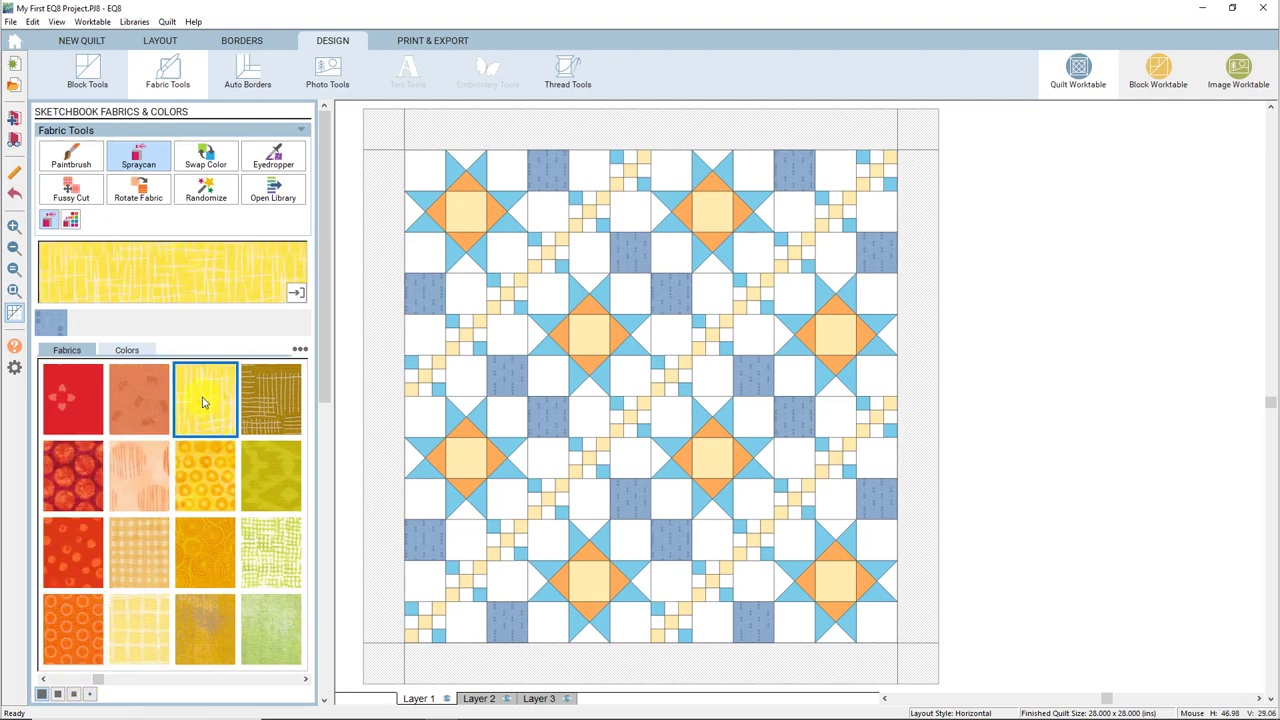
pyautogui.click(294, 296)
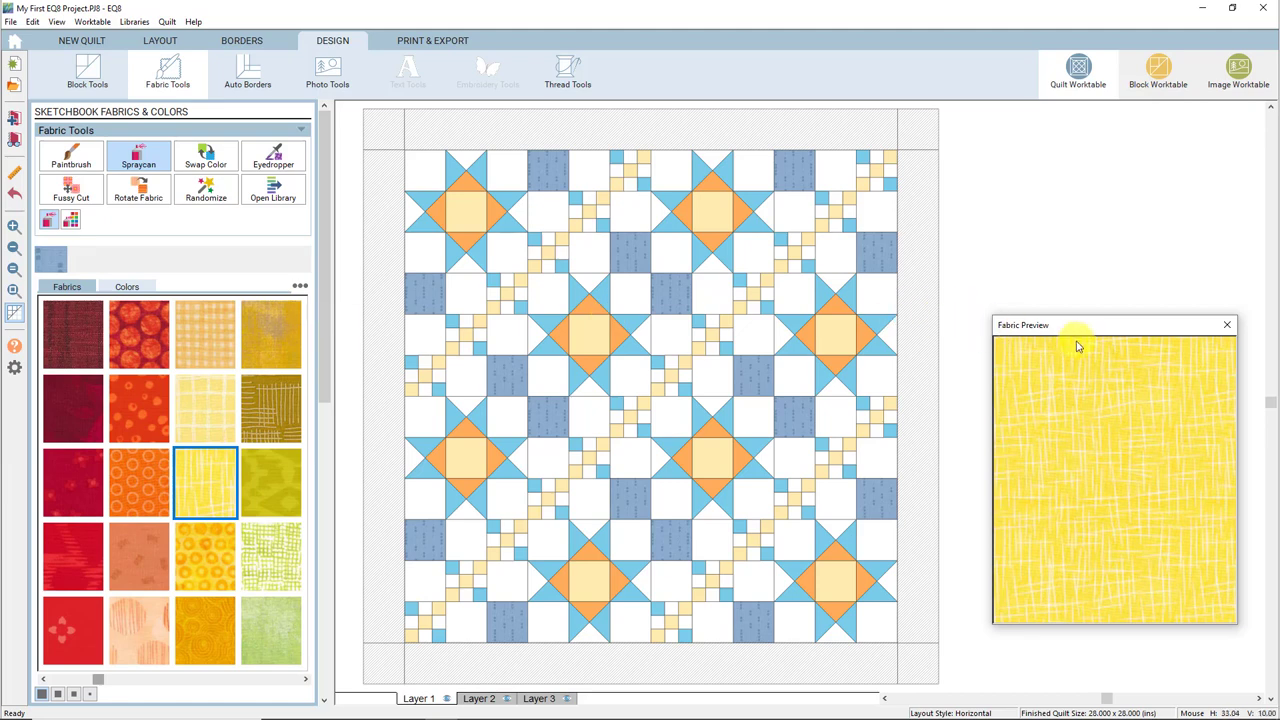
pyautogui.moveTo(1082, 333); pyautogui.dragTo(1050, 305)
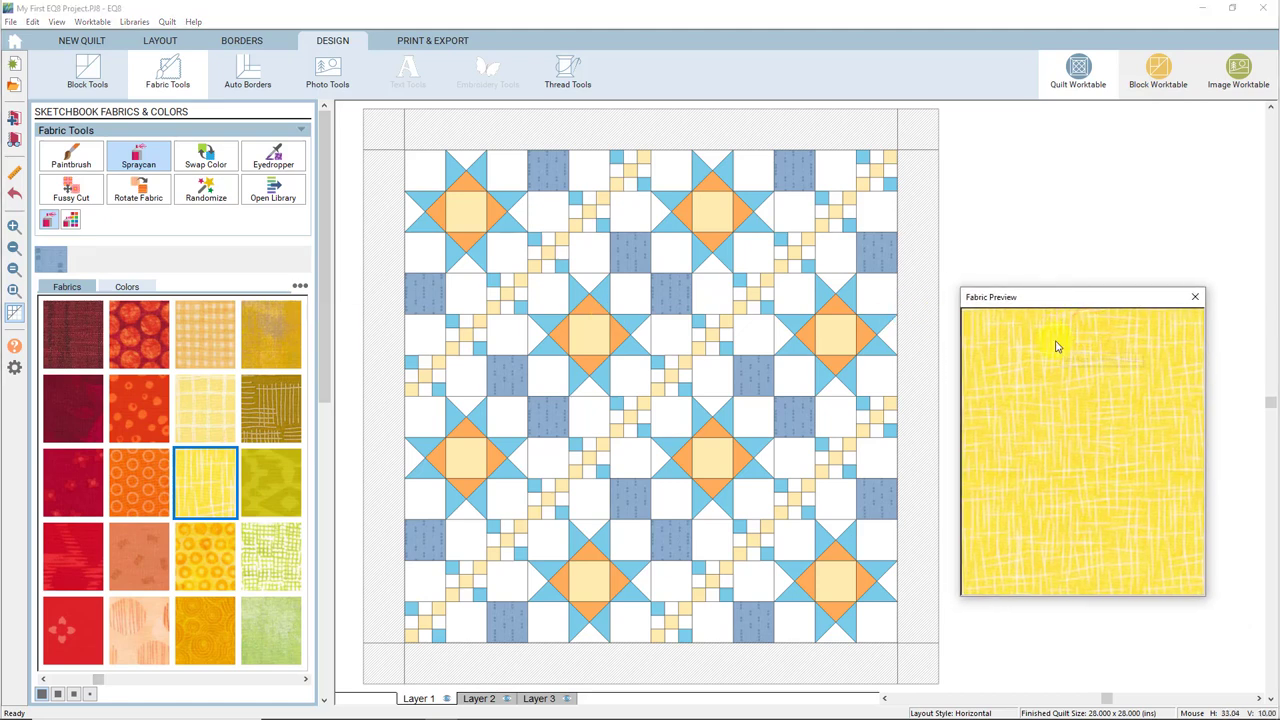
pyautogui.moveTo(1063, 297); pyautogui.dragTo(1103, 408)
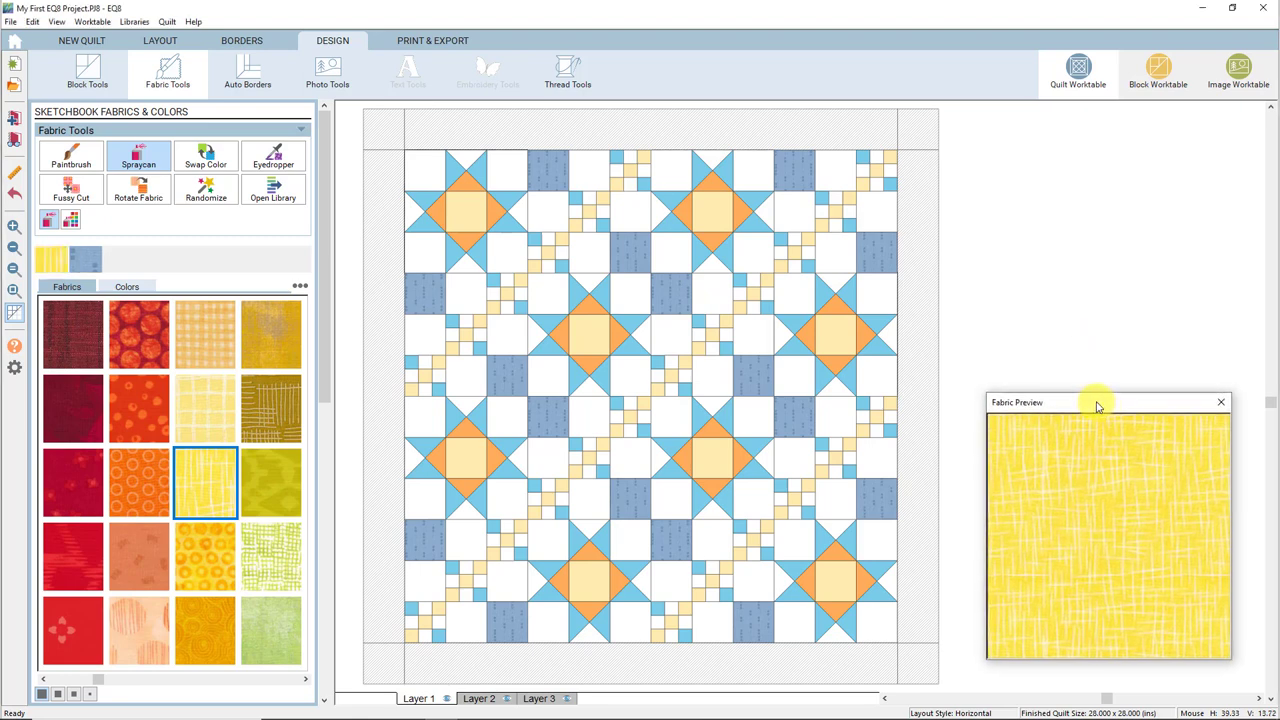
# Spray the blue points of all the star blocks with the yellow crosshatch fabric, one block at a time
pyautogui.click(735, 175)
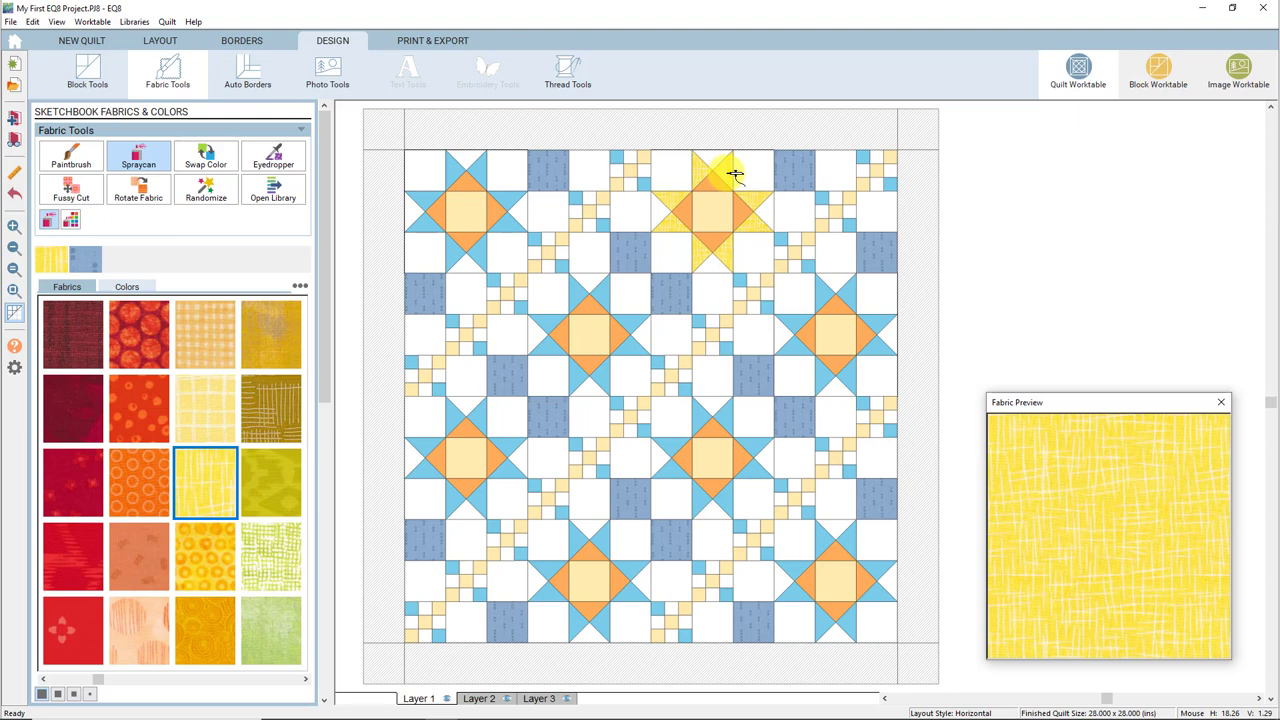
pyautogui.click(513, 194)
pyautogui.click(575, 285)
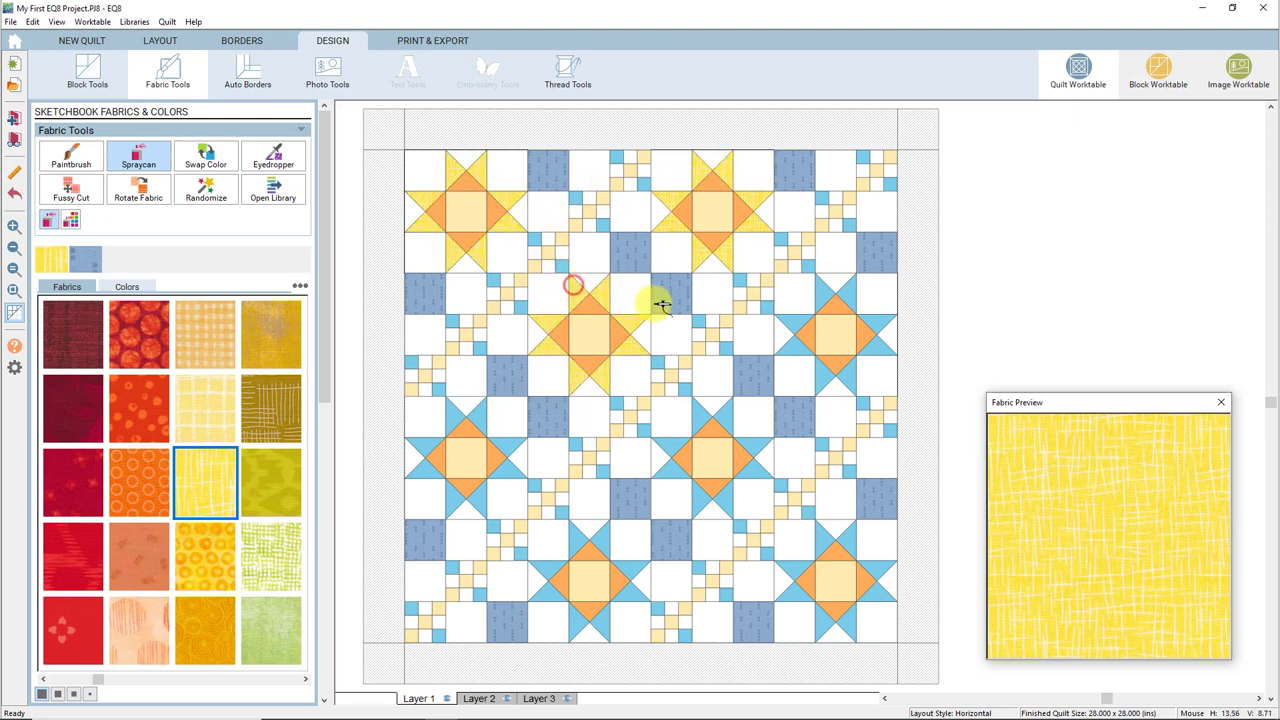
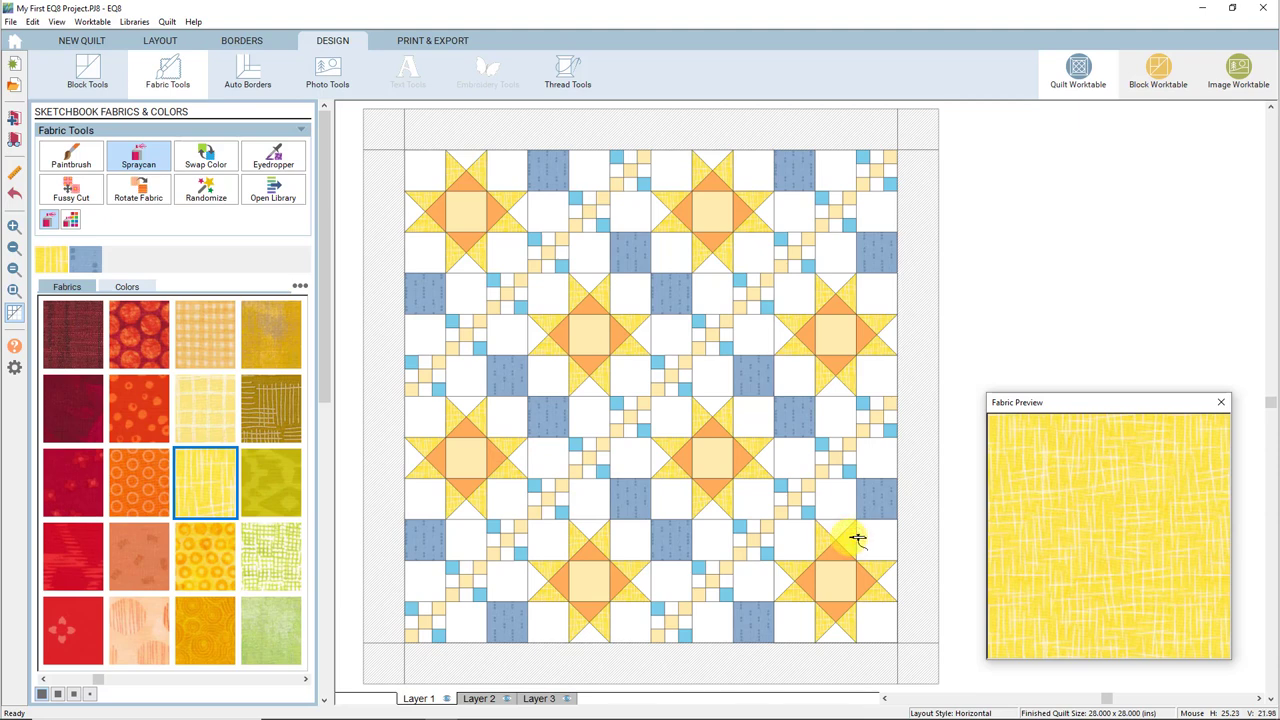
# Use Swap Color to replace the light orange of the star triangles throughout the quilt with the orange circle-print fabric
pyautogui.click(210, 162)
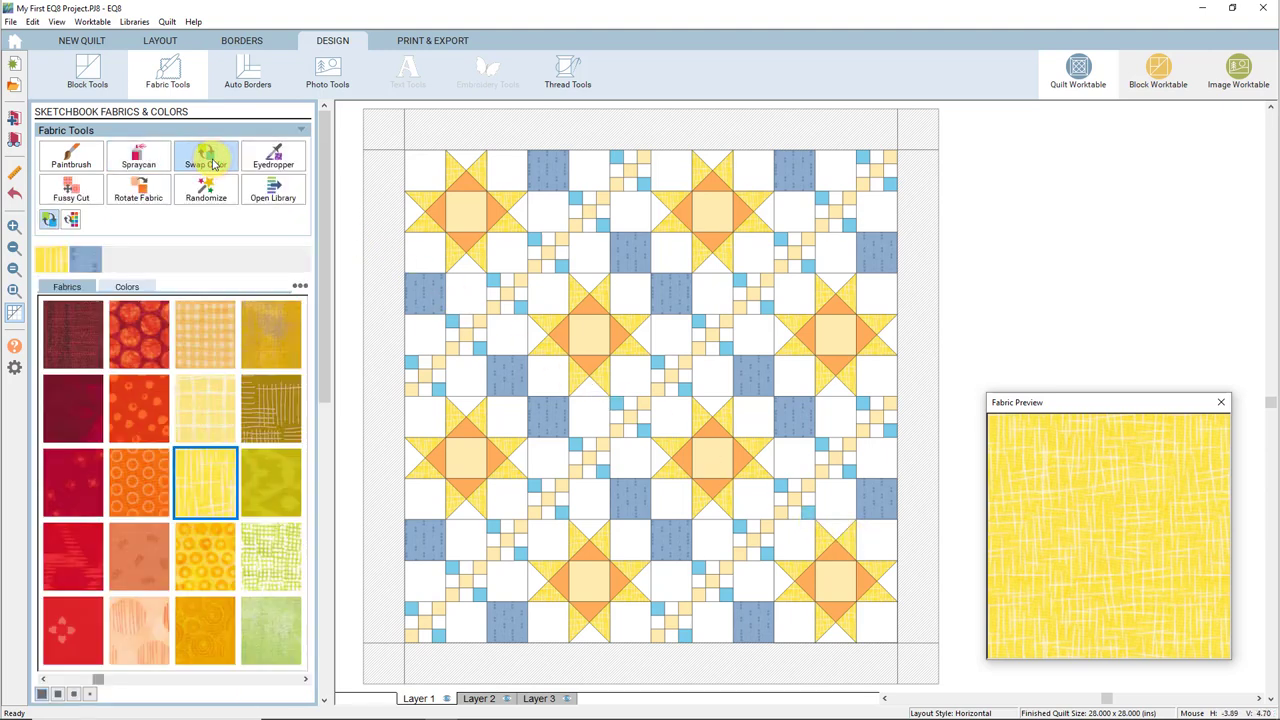
pyautogui.click(130, 481)
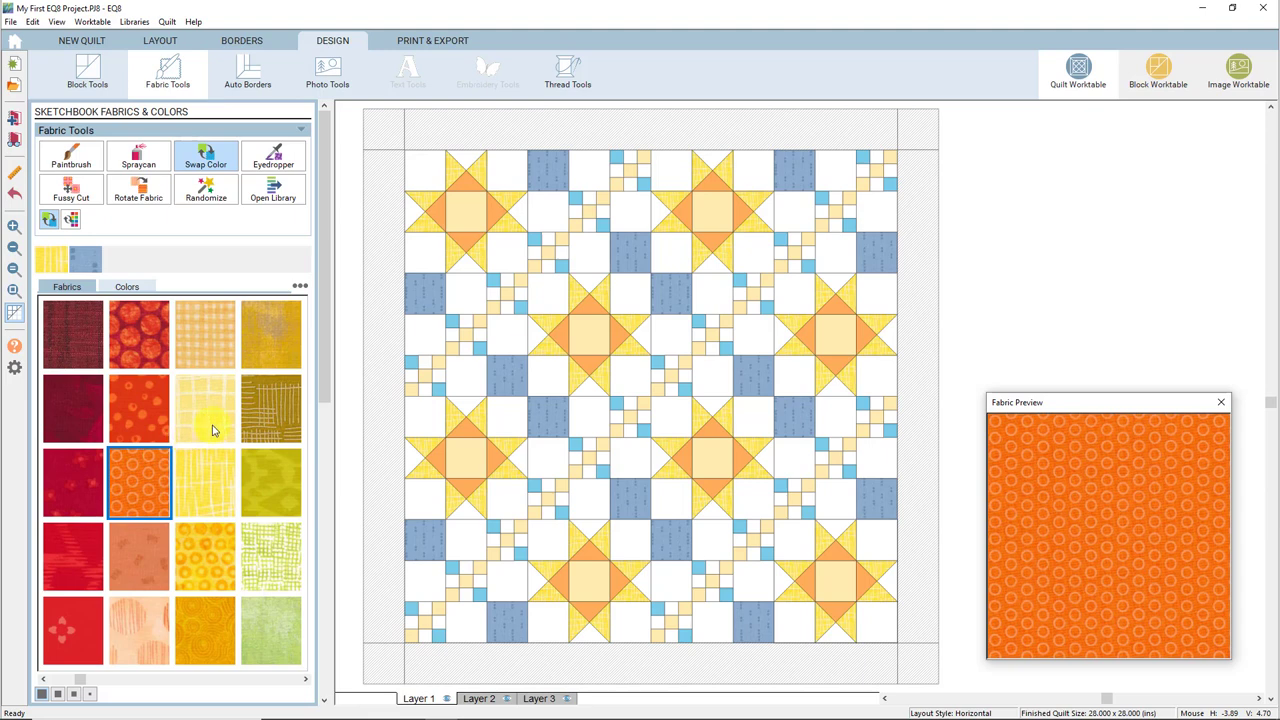
pyautogui.click(503, 202)
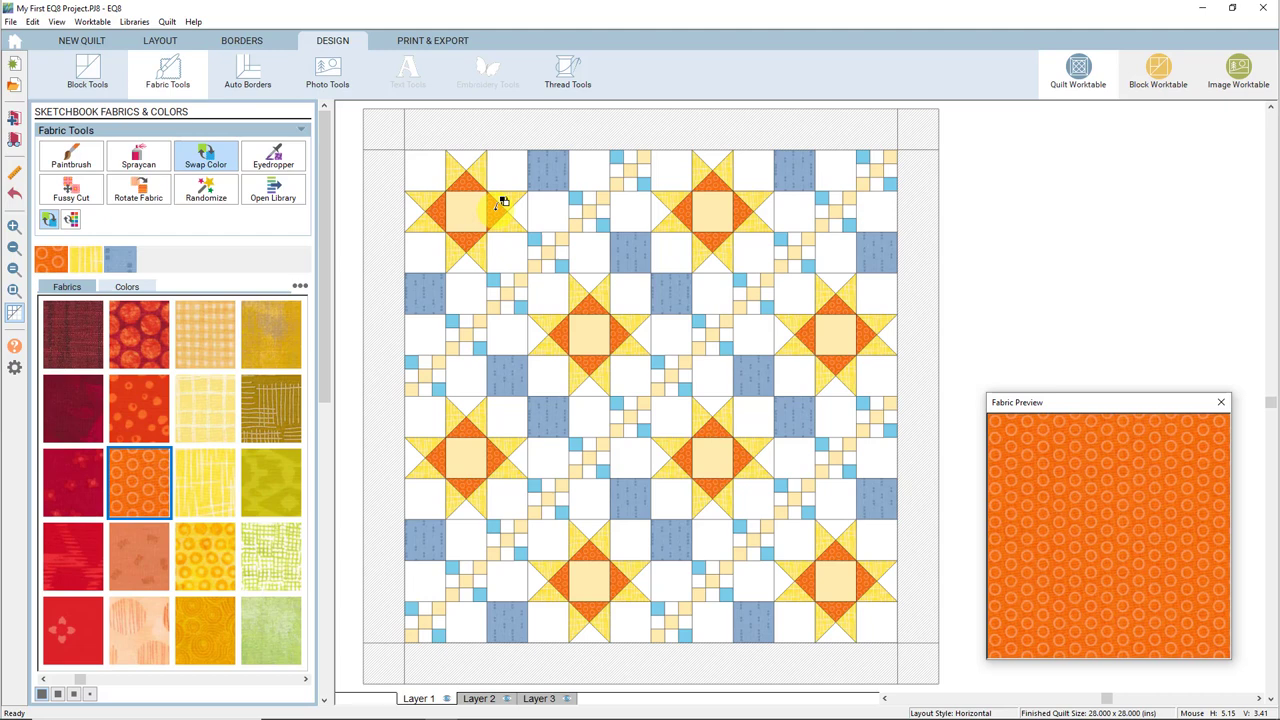
# Paint the center squares of all the star blocks at once with the dark brown speckled fabric
pyautogui.click(73, 157)
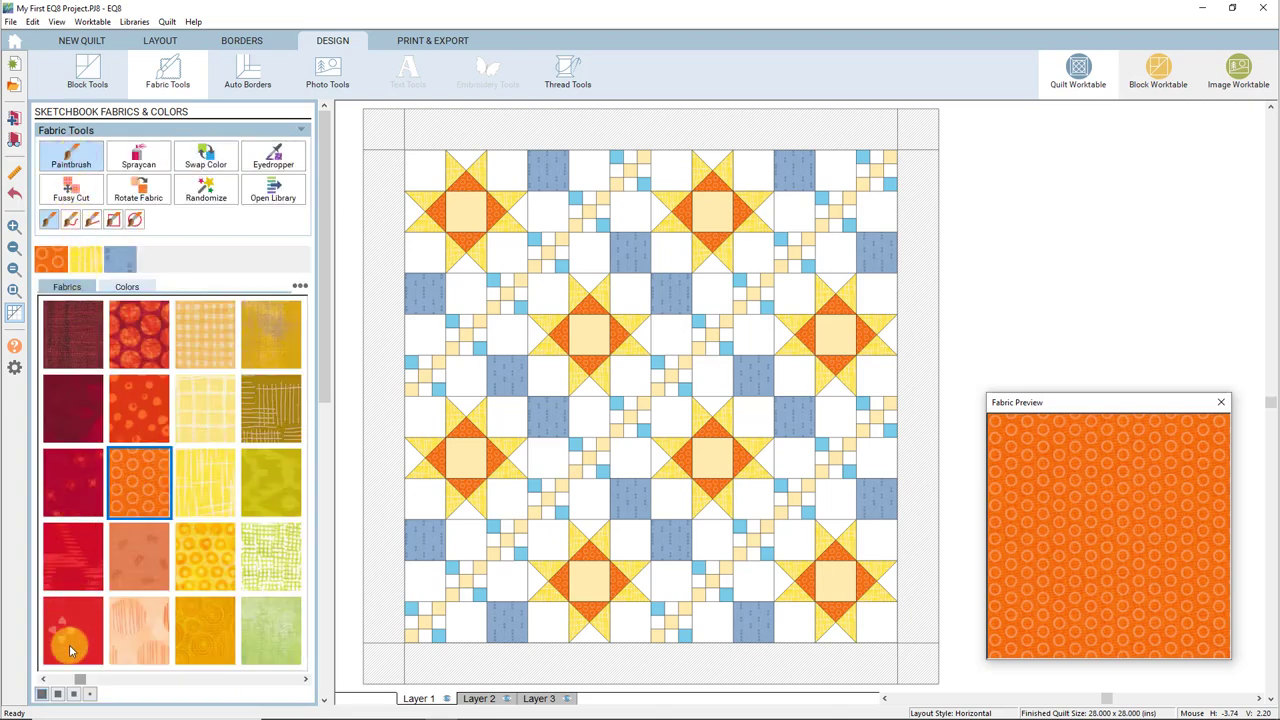
pyautogui.moveTo(80, 680); pyautogui.dragTo(295, 680)
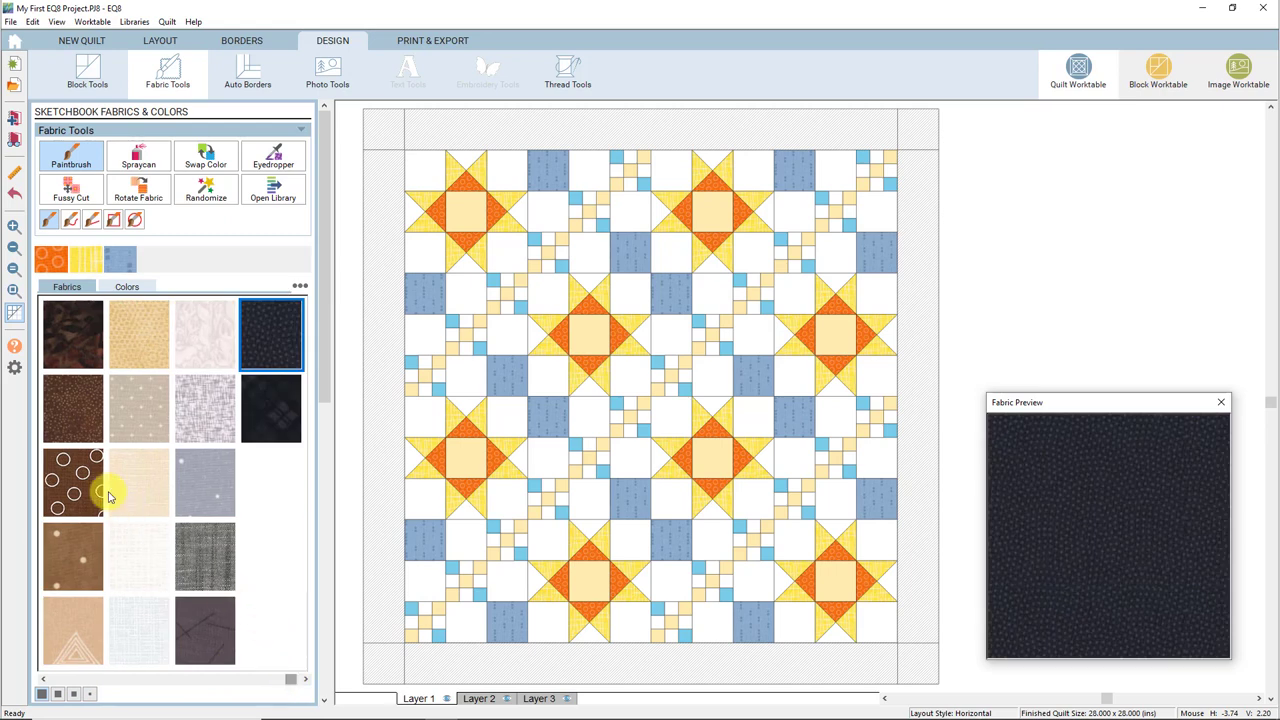
pyautogui.click(73, 425)
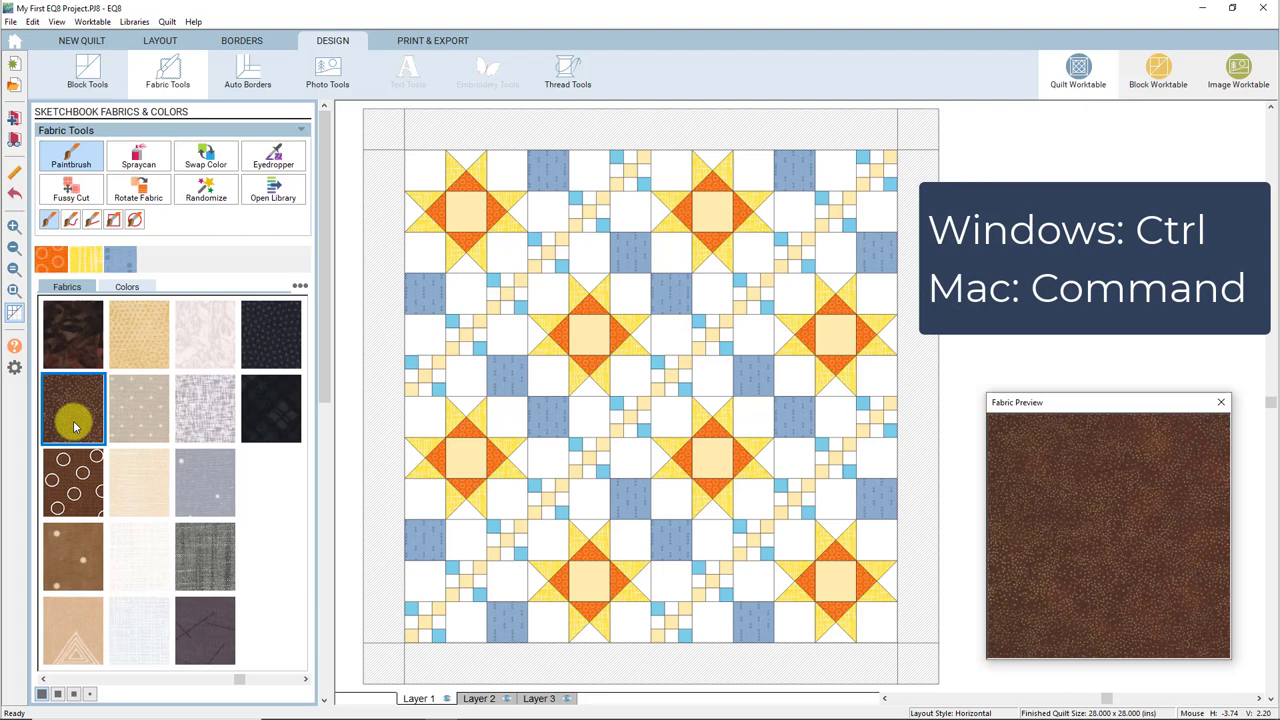
pyautogui.keyDown('ctrl'); pyautogui.click(465, 210); pyautogui.keyUp('ctrl')
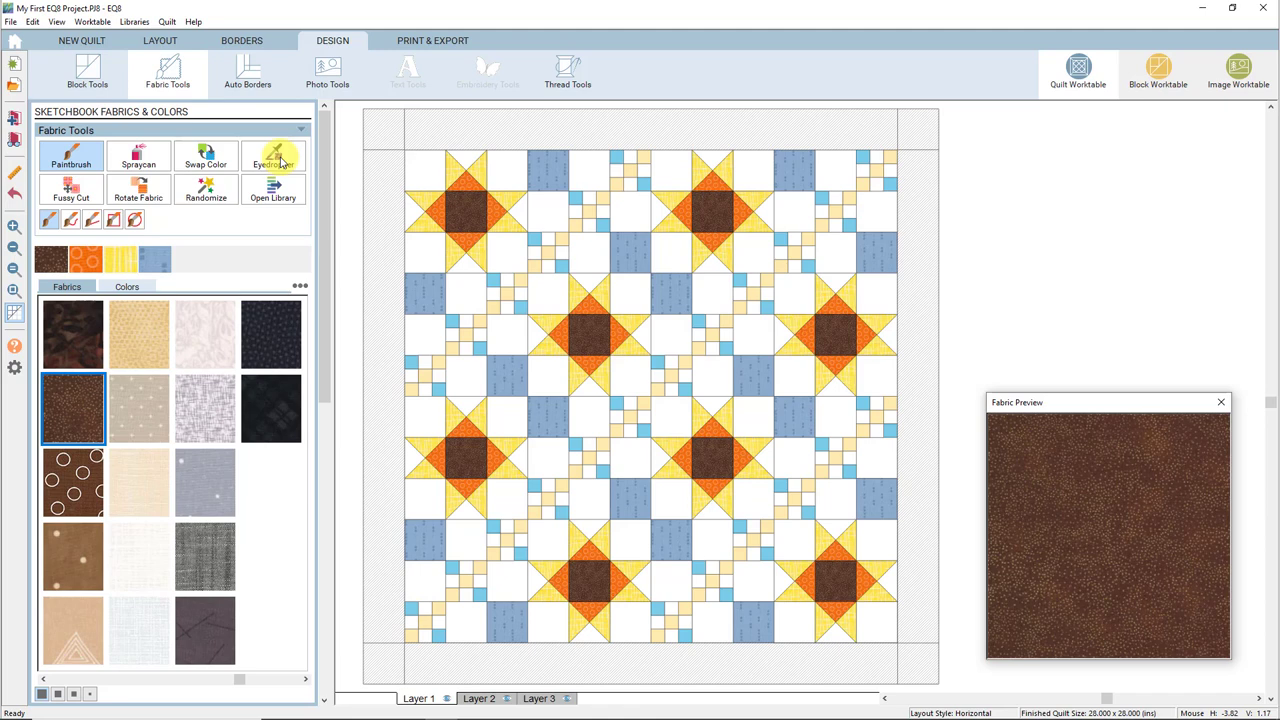
# Pick up the blue dotted-stripe fabric with the Eyedropper and swap it for the light blue of the small nine-patch squares
pyautogui.click(275, 163)
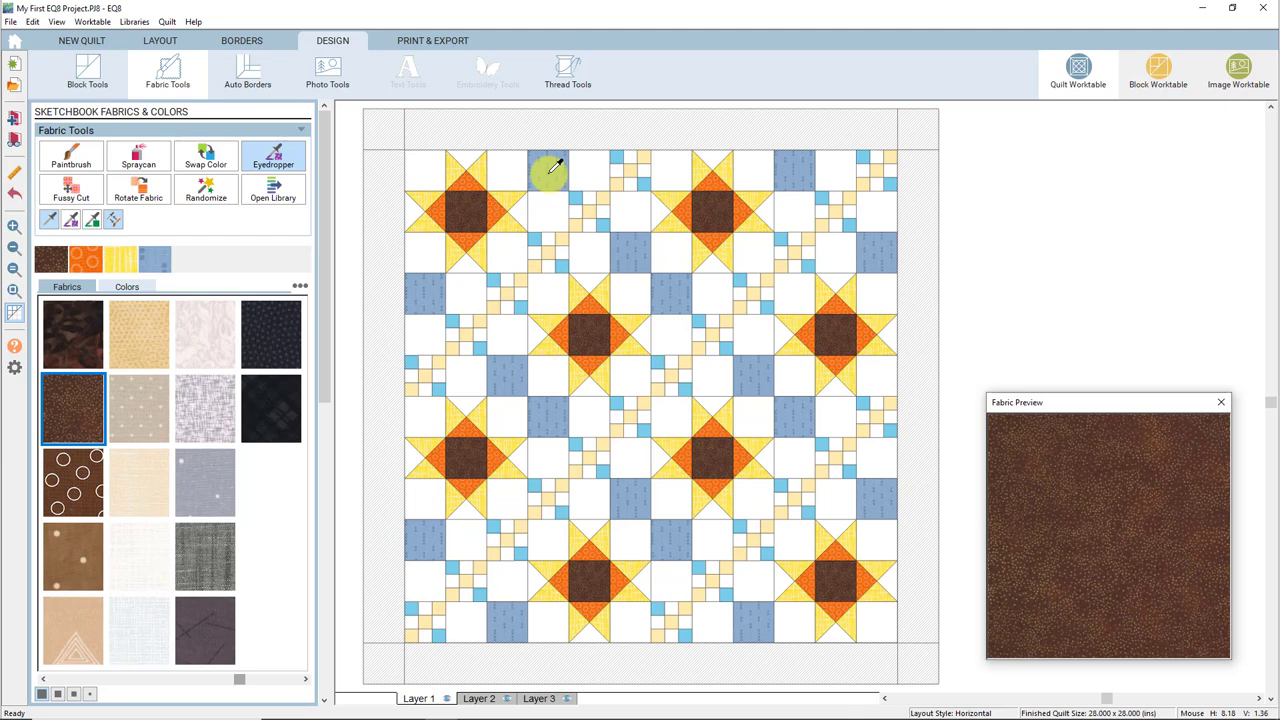
pyautogui.click(549, 172)
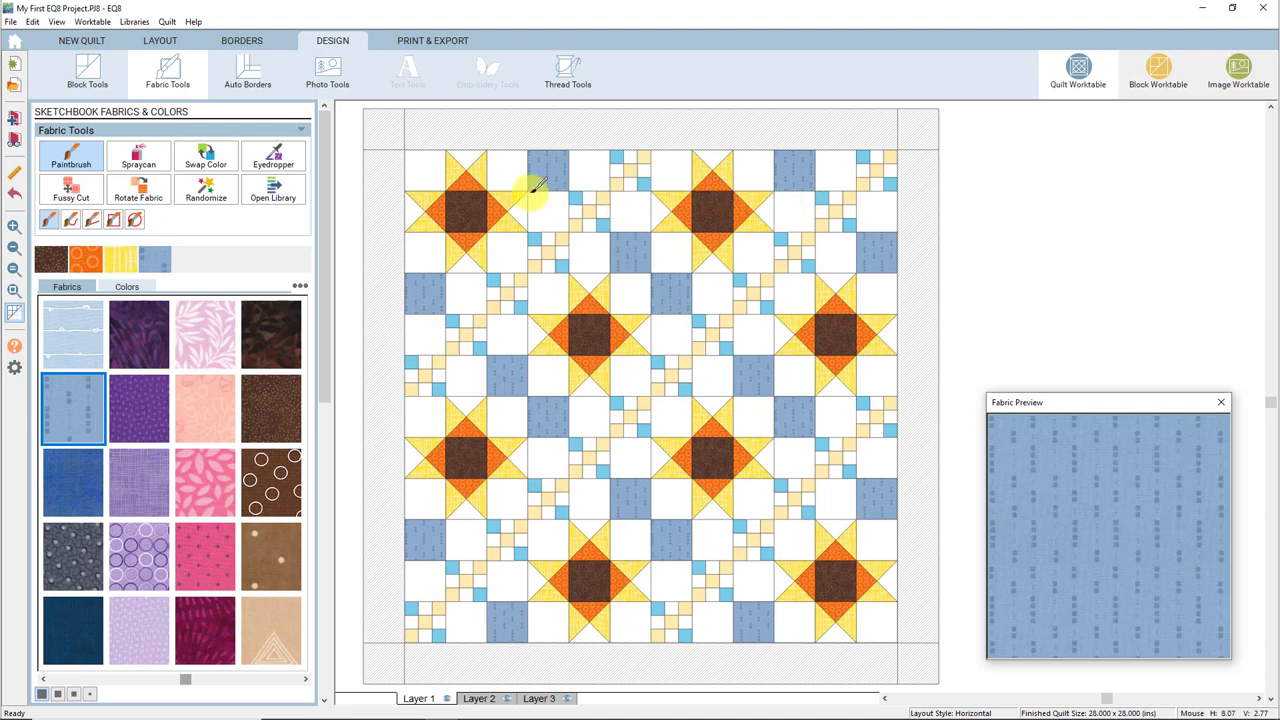
pyautogui.click(207, 159)
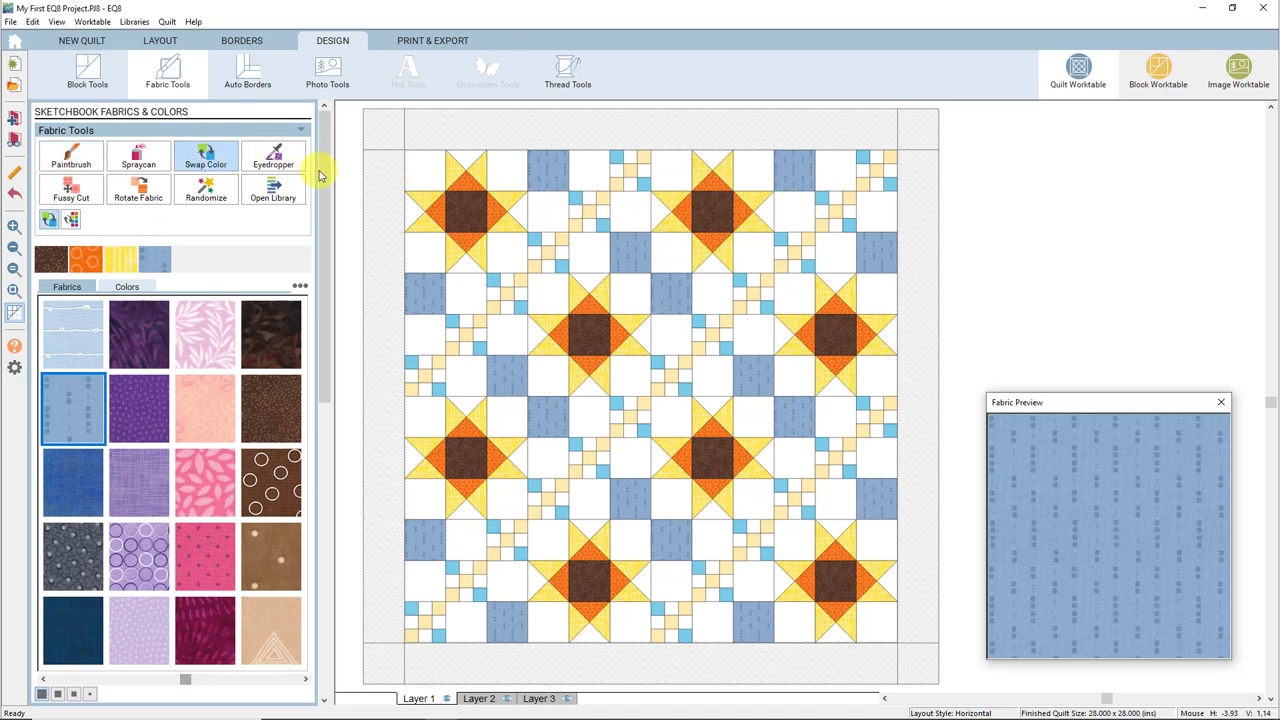
pyautogui.click(618, 152)
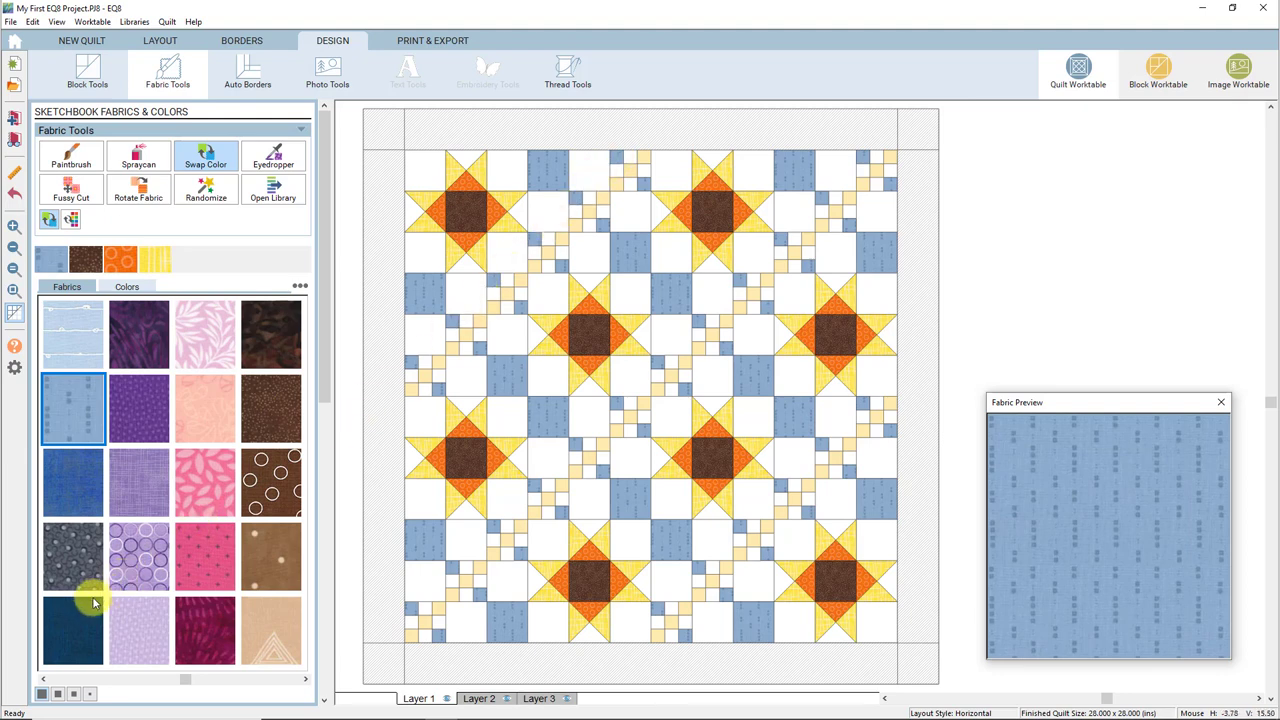
# Swap the pale yellow nine-patch squares and the uncolored border to the dark navy fabric
pyautogui.click(88, 610)
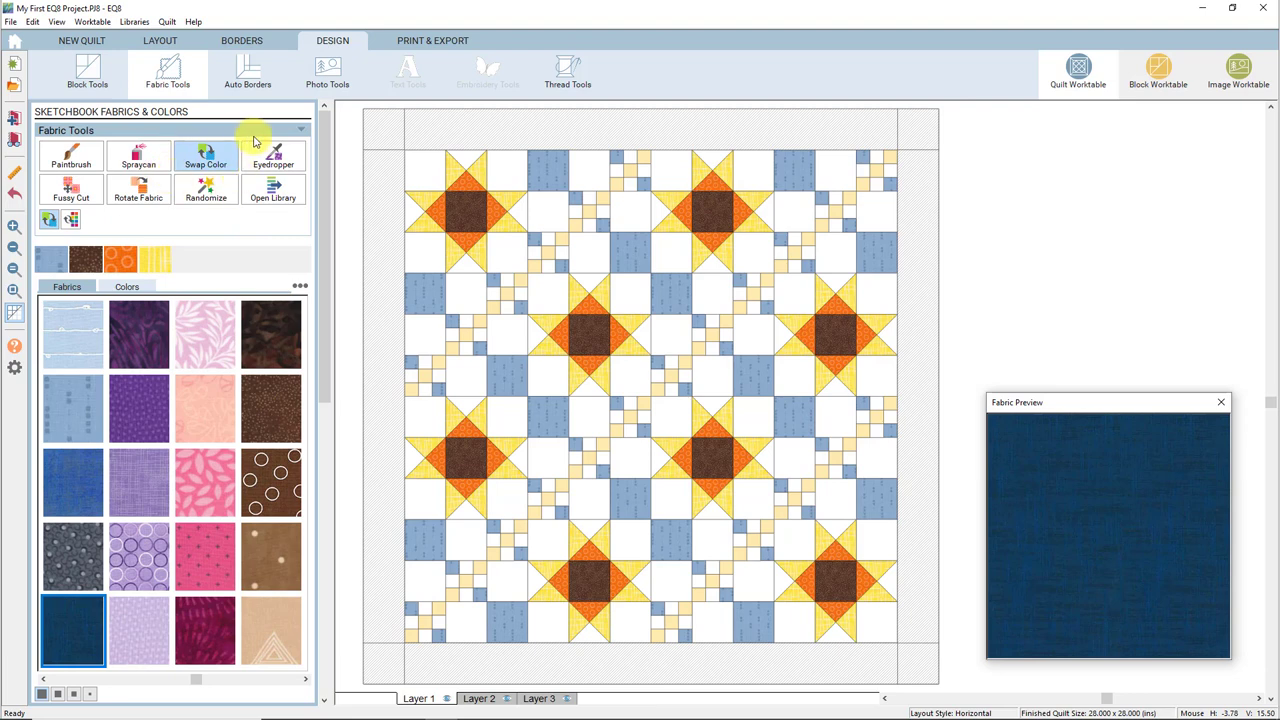
pyautogui.click(648, 155)
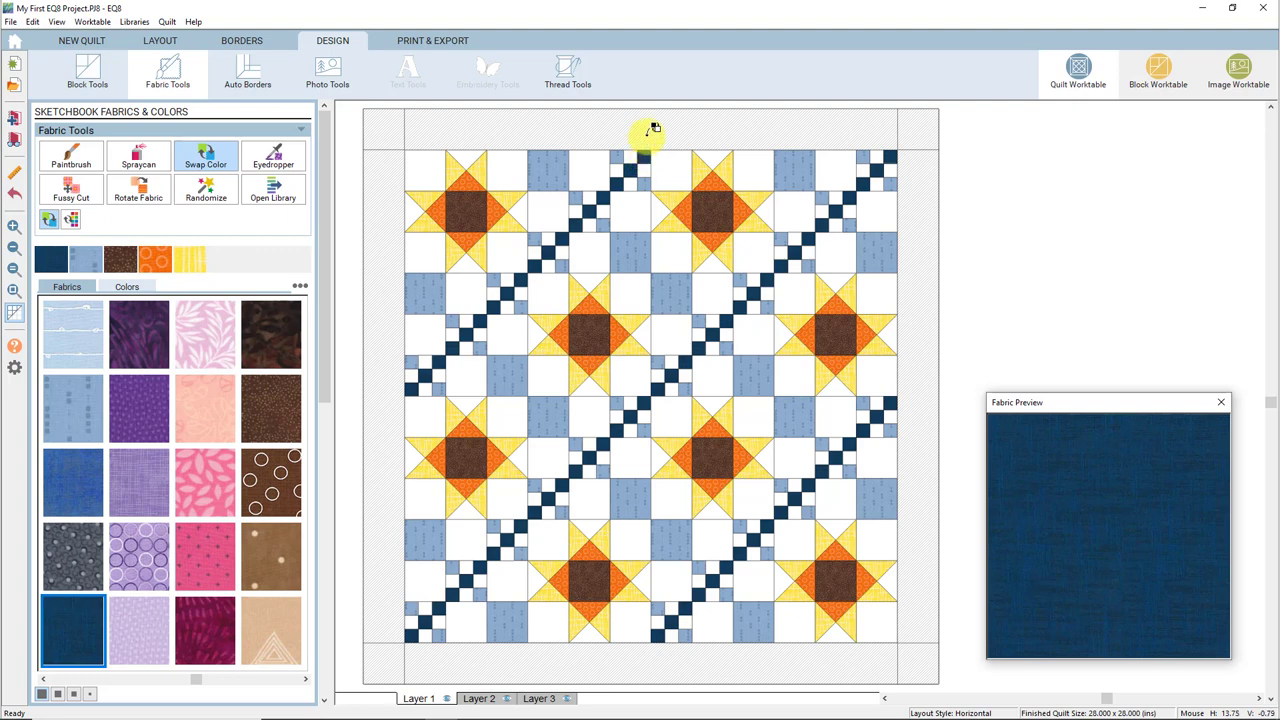
pyautogui.click(652, 130)
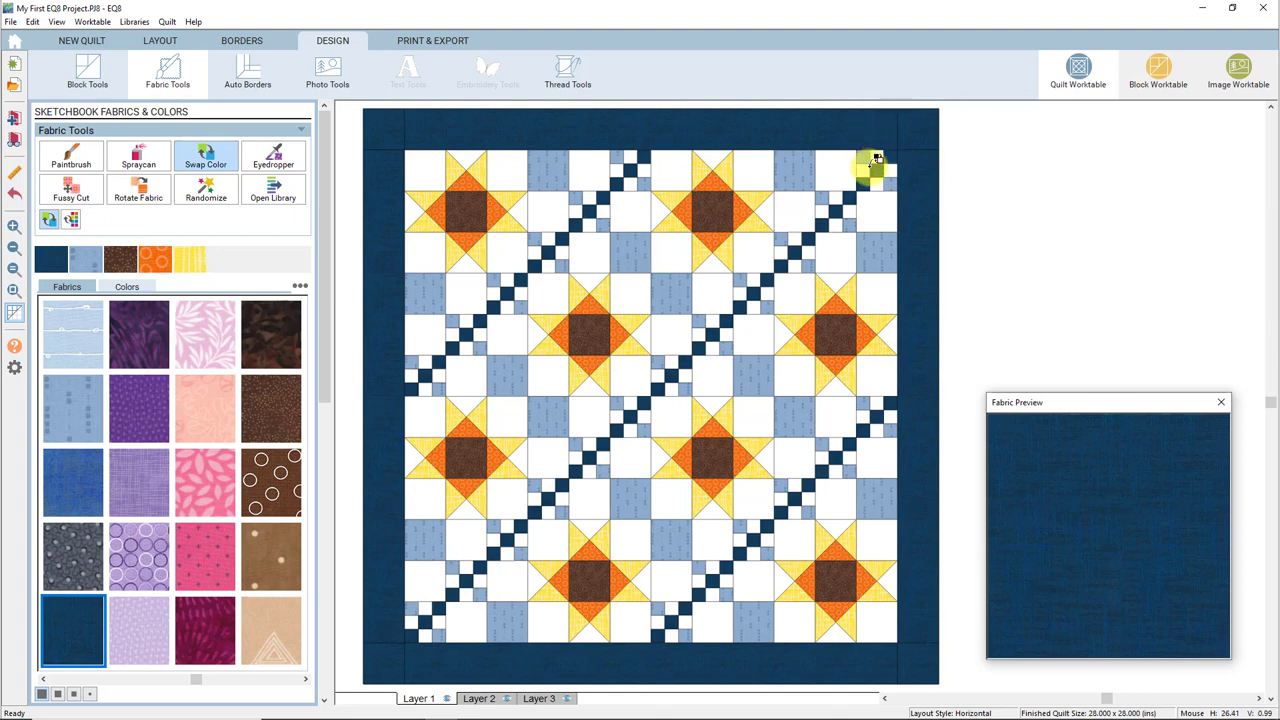
# Paint the four border corner squares with the blue dotted-stripe fabric and add the quilt to the Project Sketchbook
pyautogui.click(81, 259)
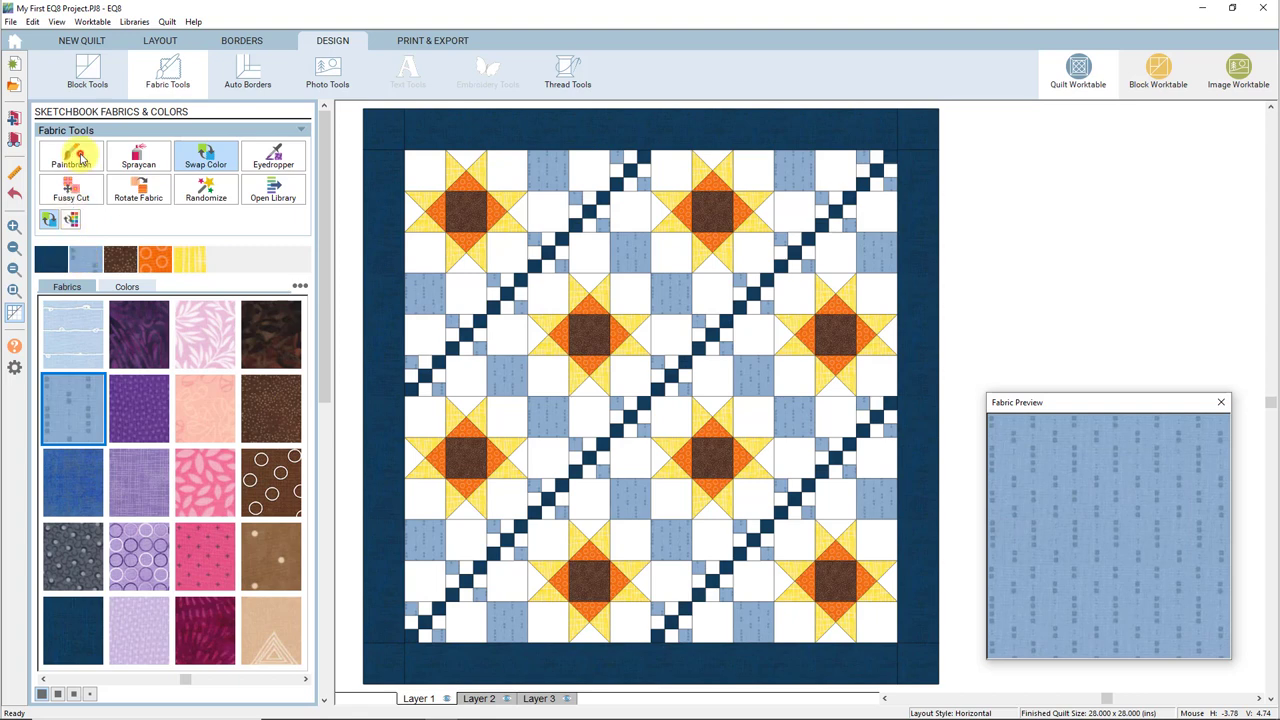
pyautogui.click(78, 158)
pyautogui.click(381, 120)
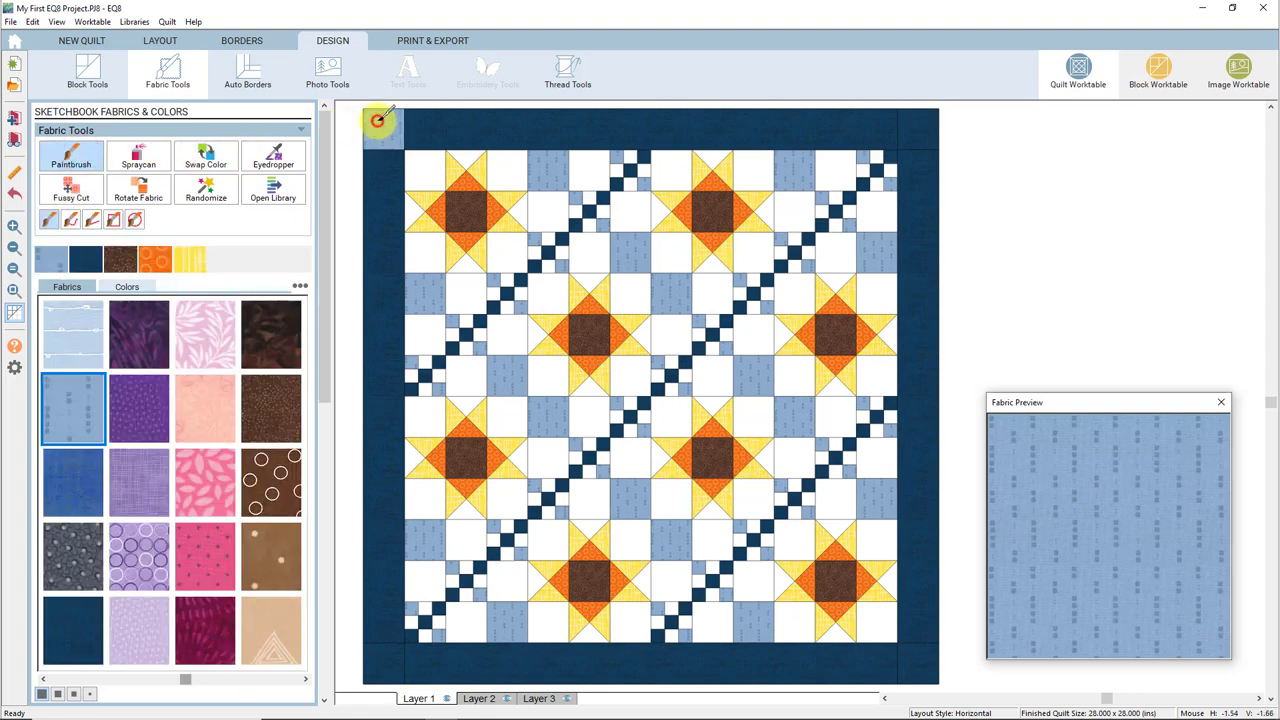
pyautogui.click(931, 135)
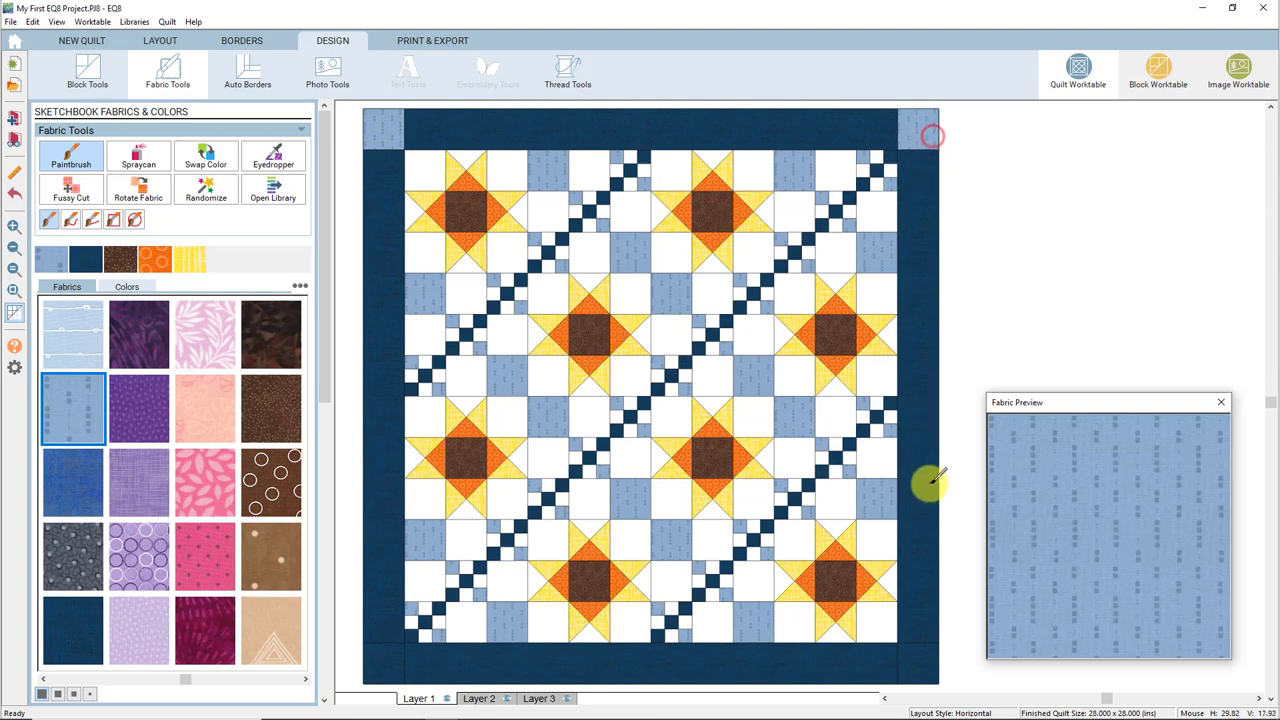
pyautogui.click(918, 666)
pyautogui.click(388, 656)
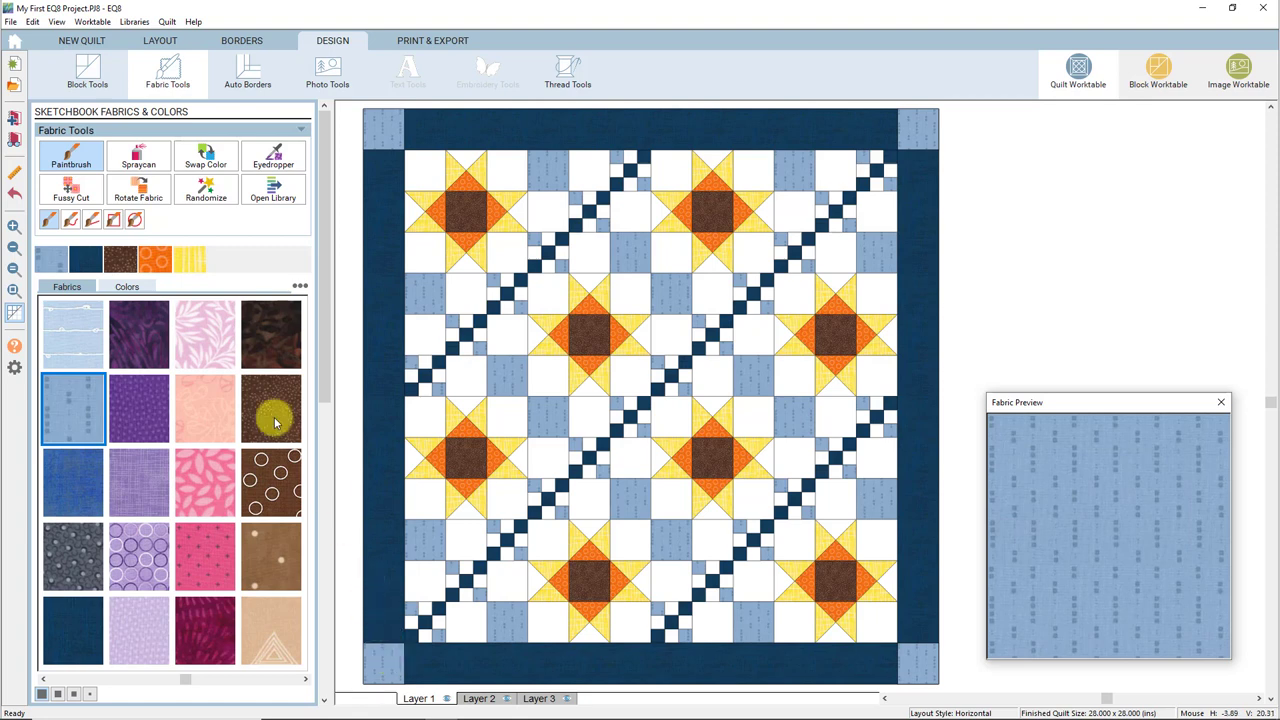
pyautogui.click(14, 117)
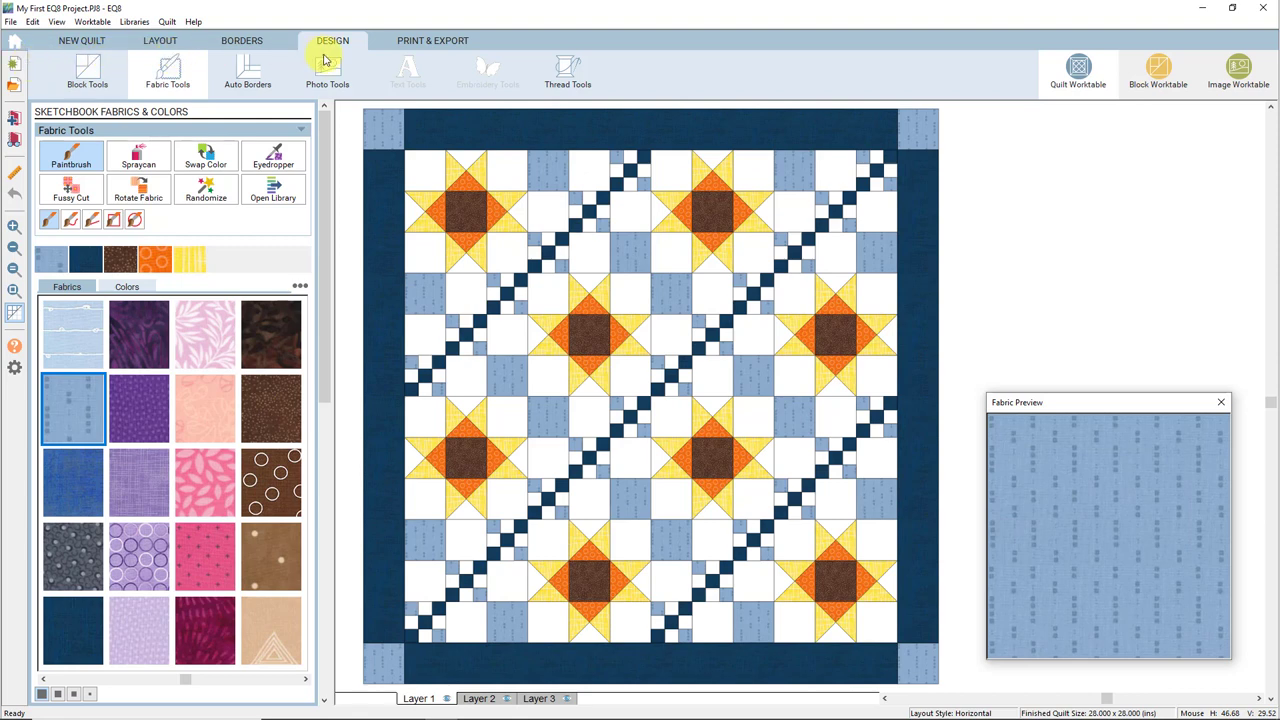
# Preview the quilt's yardage estimates for 44-45 inch fabric with a 0.25 seam allowance, examine the chart enlarged, and close without printing
pyautogui.click(430, 45)
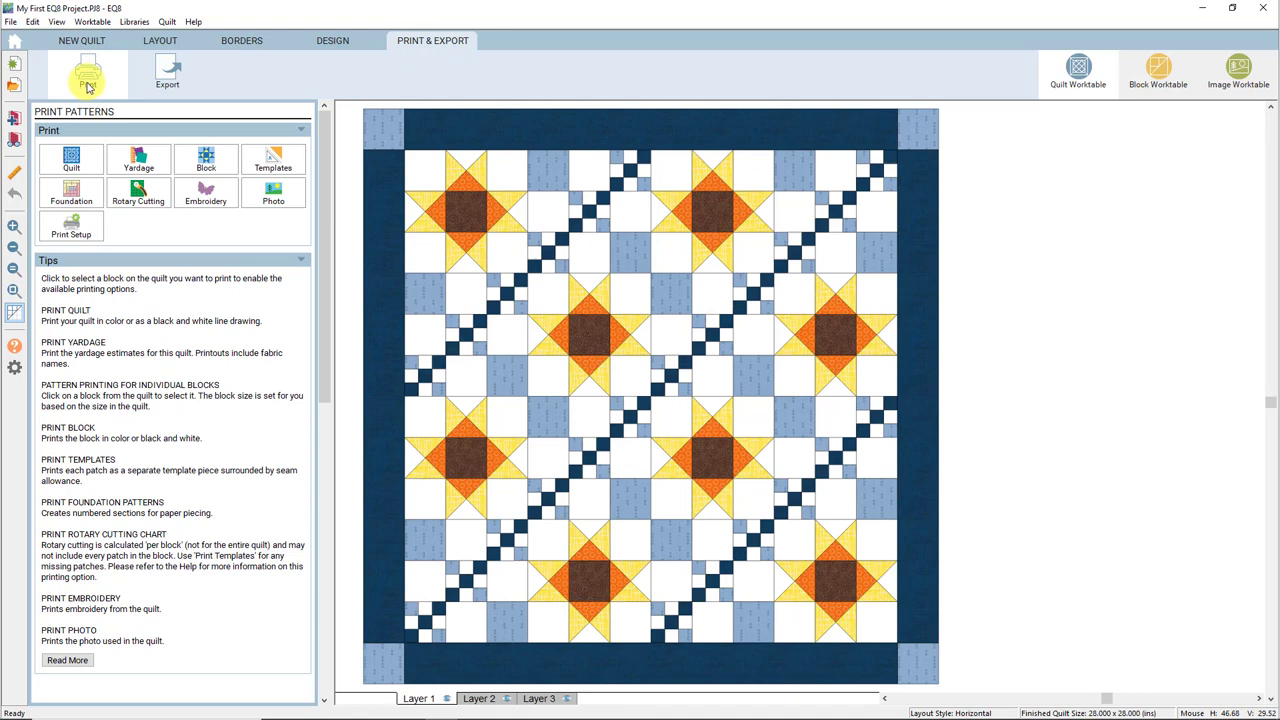
pyautogui.click(138, 160)
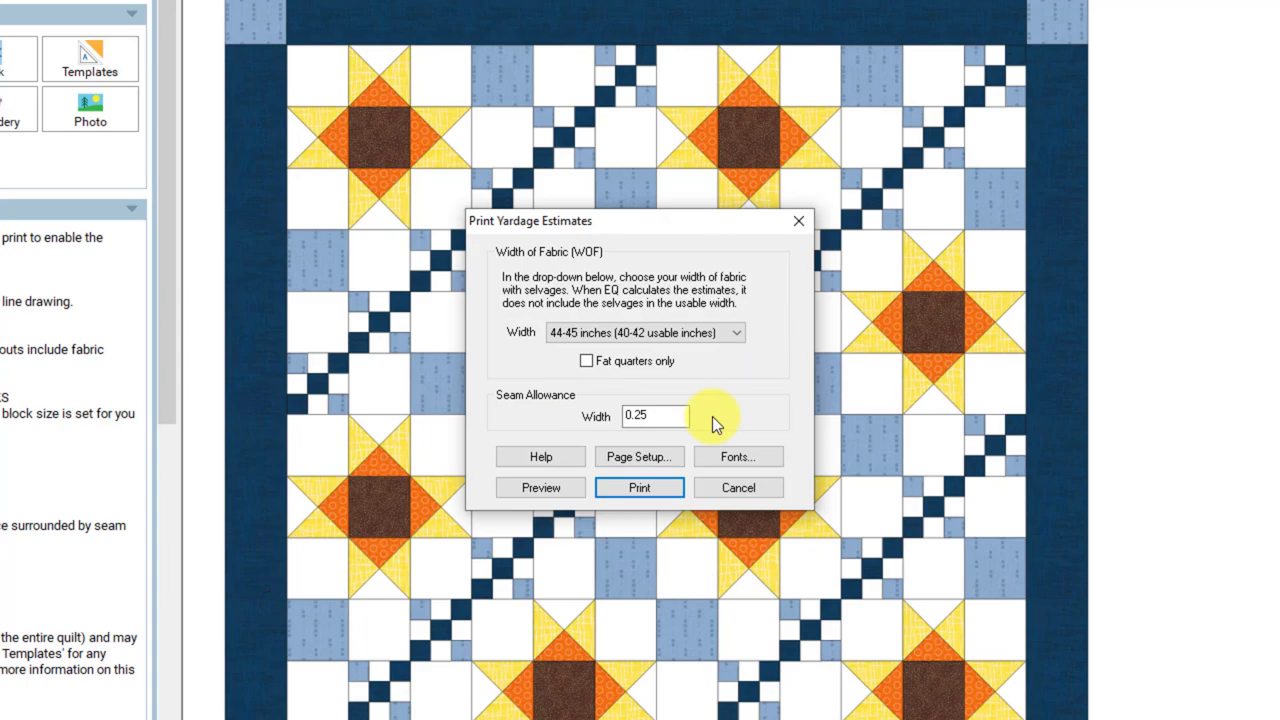
pyautogui.click(548, 491)
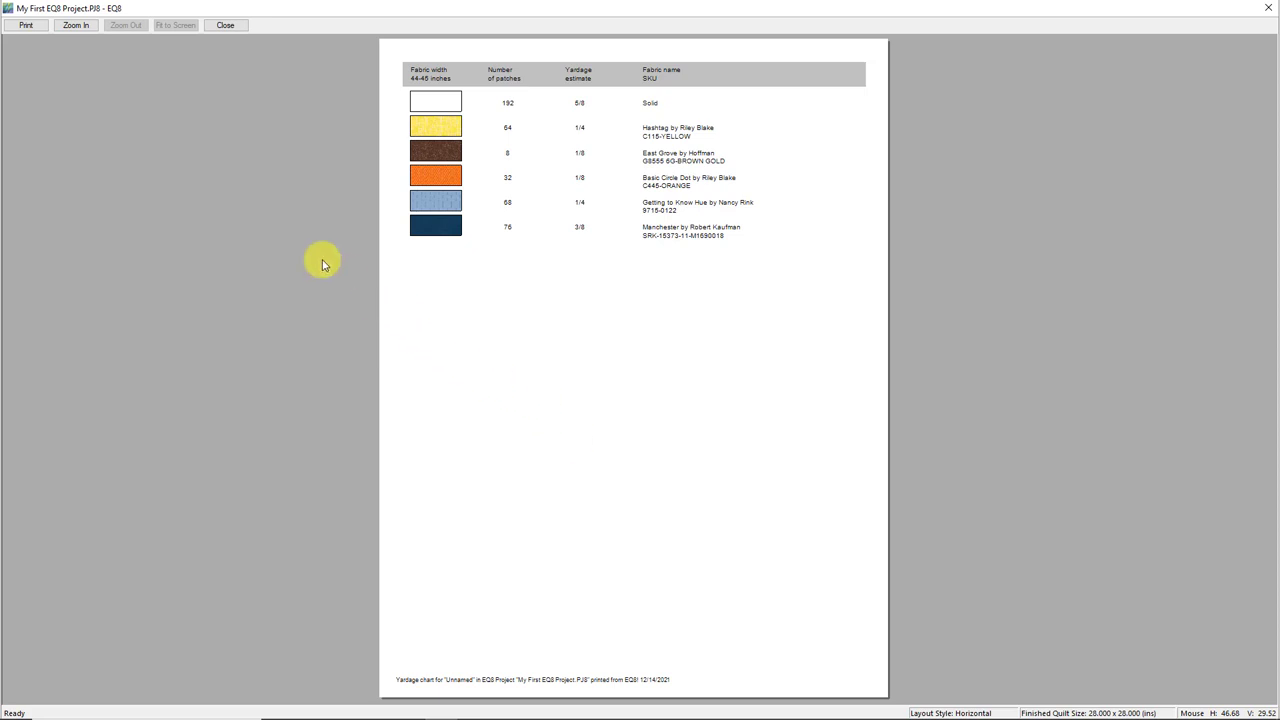
pyautogui.click(72, 27)
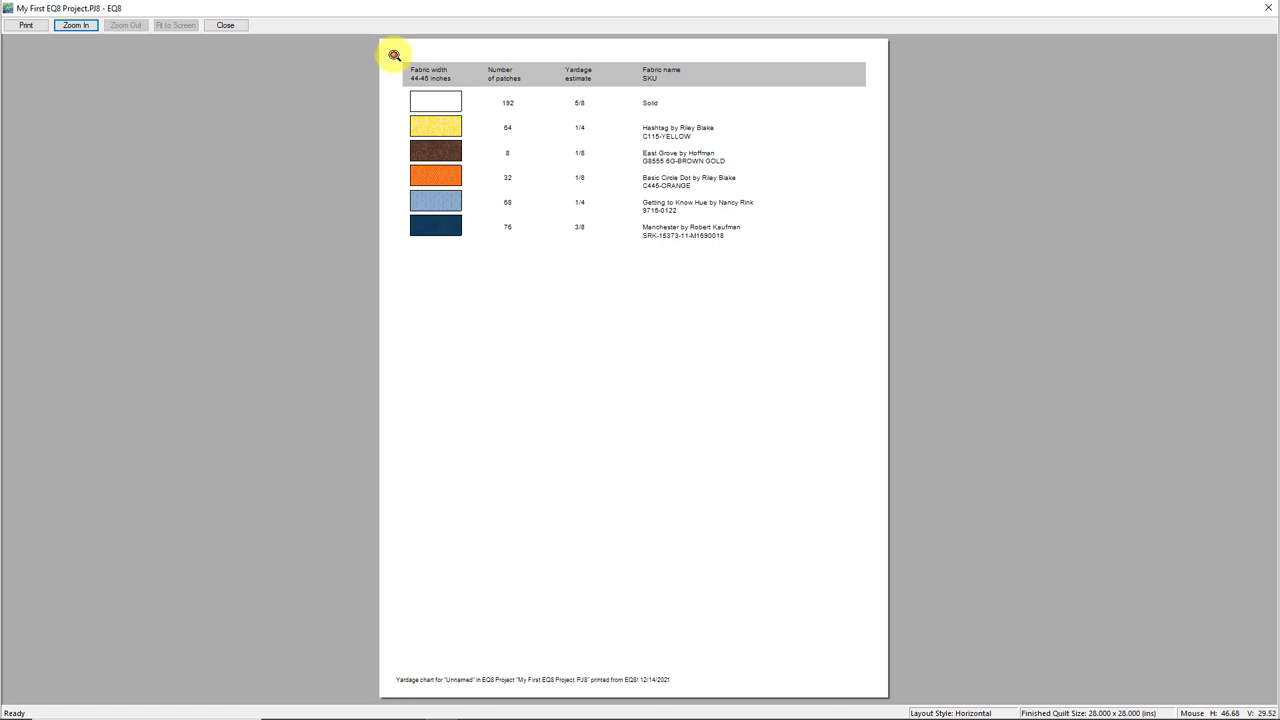
pyautogui.moveTo(396, 57); pyautogui.dragTo(760, 249)
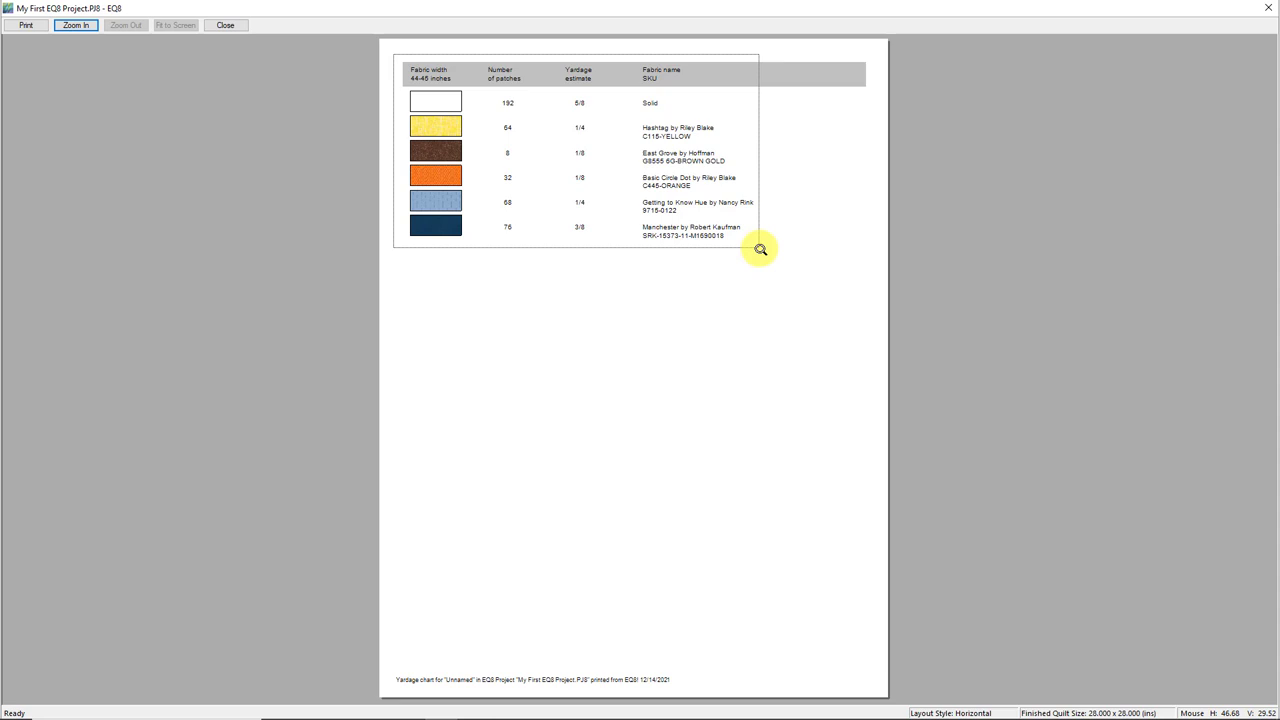
pyautogui.moveTo(760, 249); pyautogui.dragTo(760, 249)
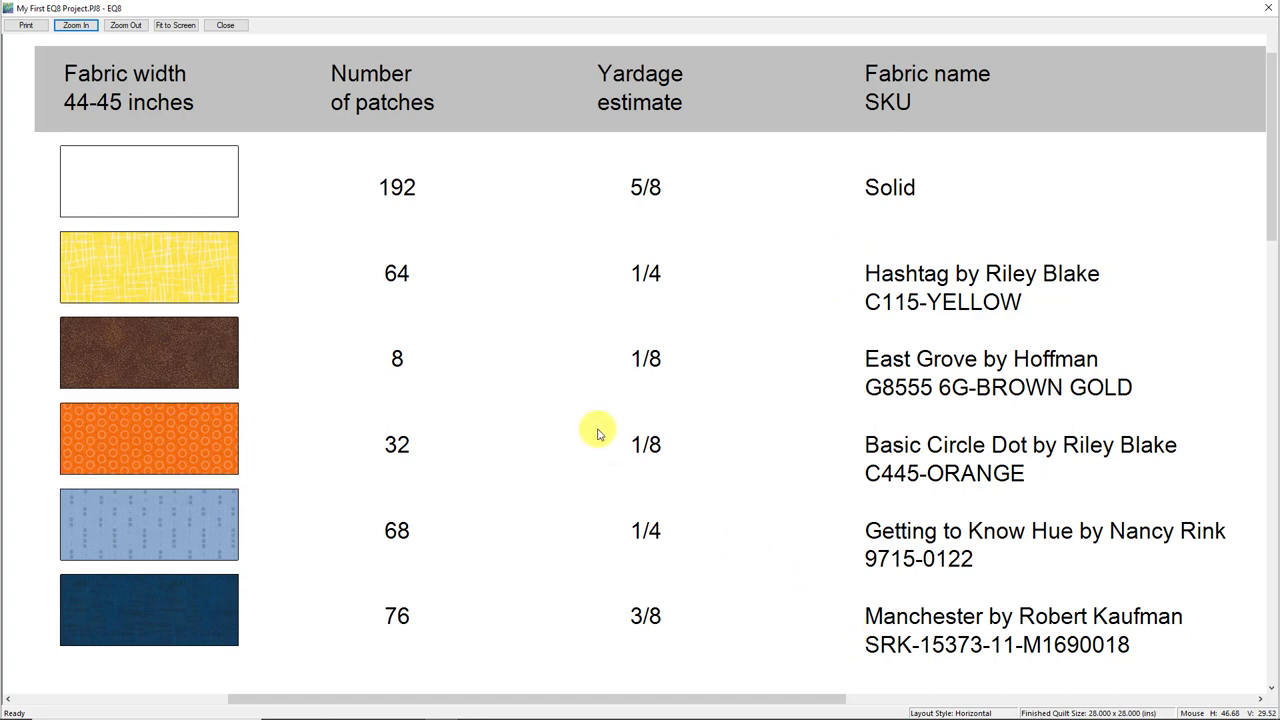
pyautogui.click(230, 25)
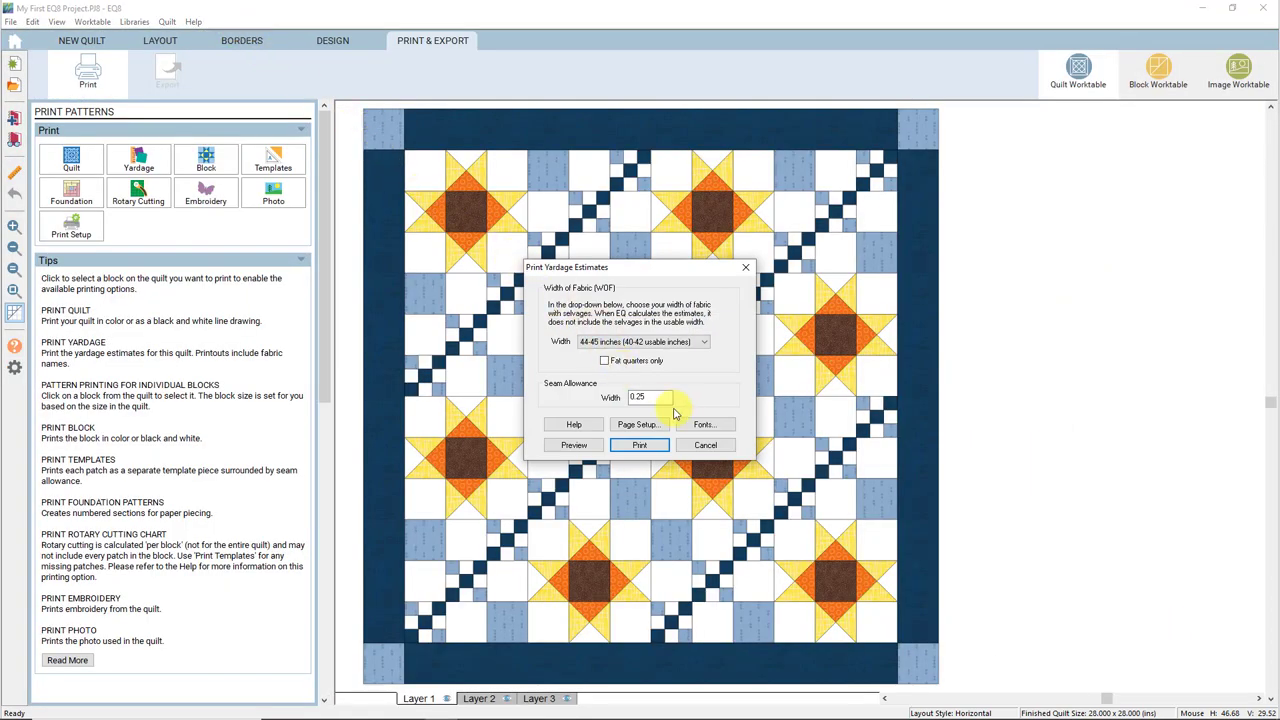
pyautogui.click(706, 446)
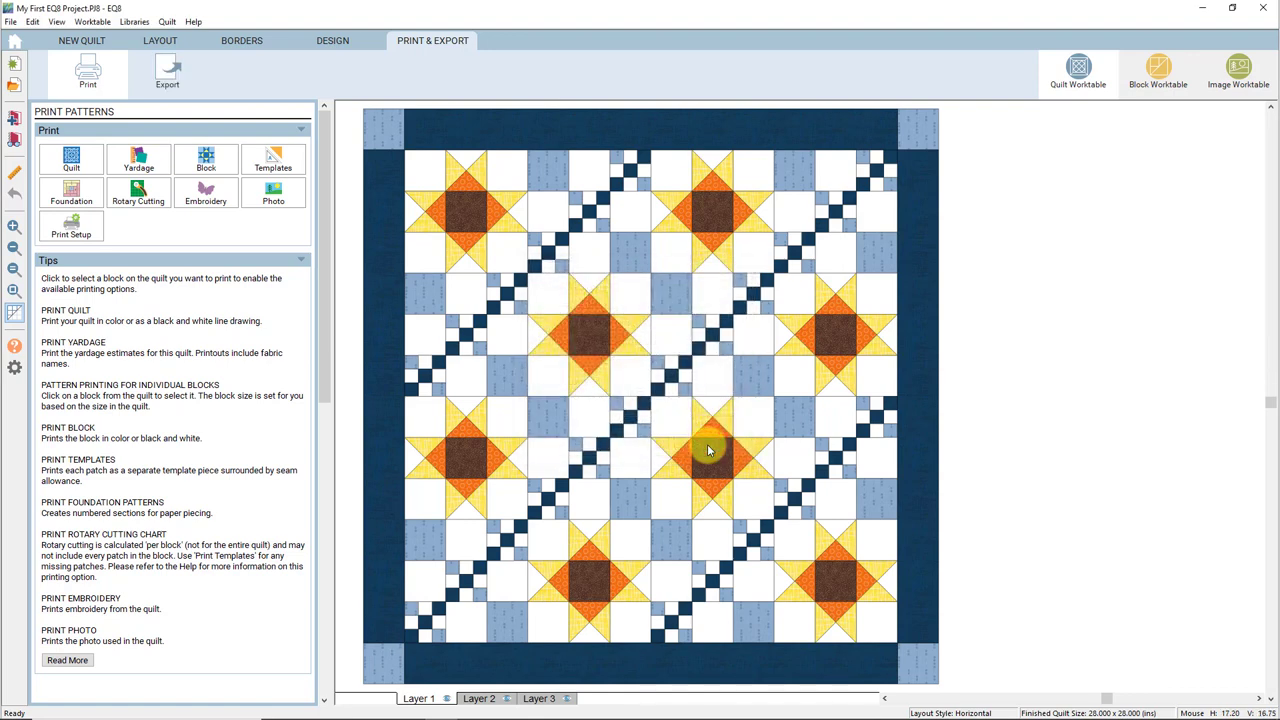
# Preview the templates for the upper-left Ohio Star block, examine the key block and template pieces, and close without printing
pyautogui.click(464, 212)
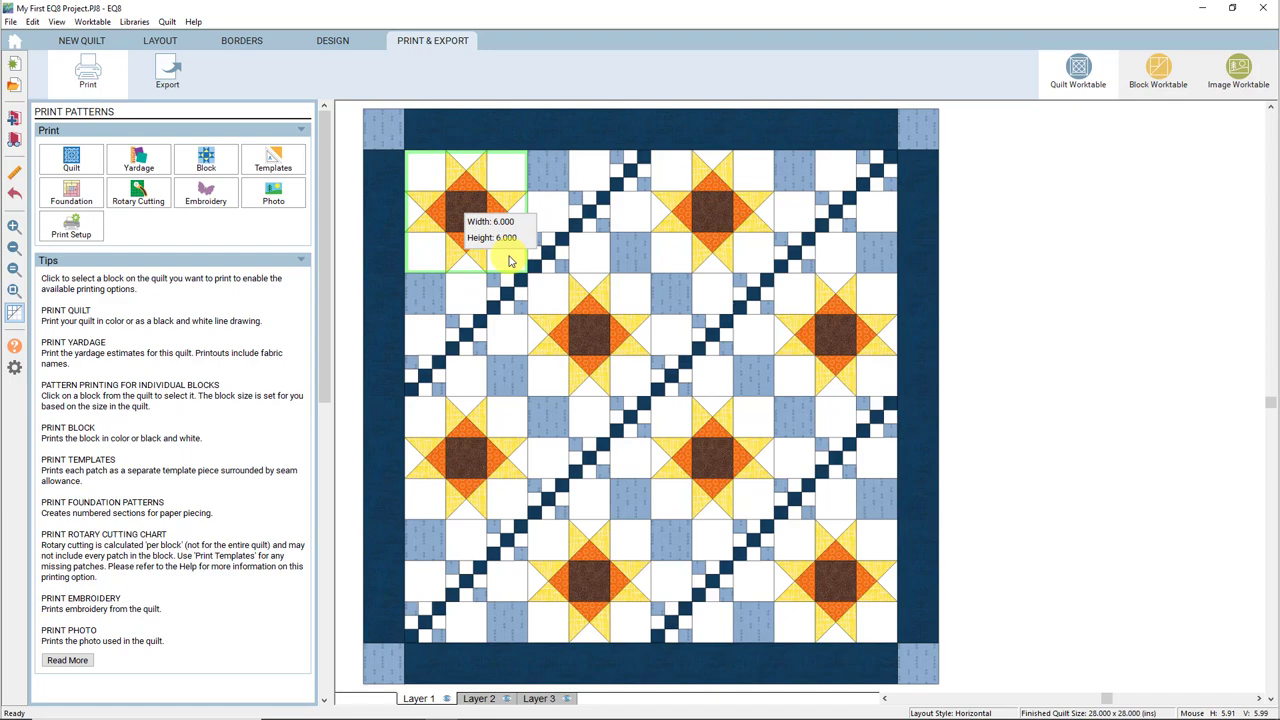
pyautogui.click(272, 165)
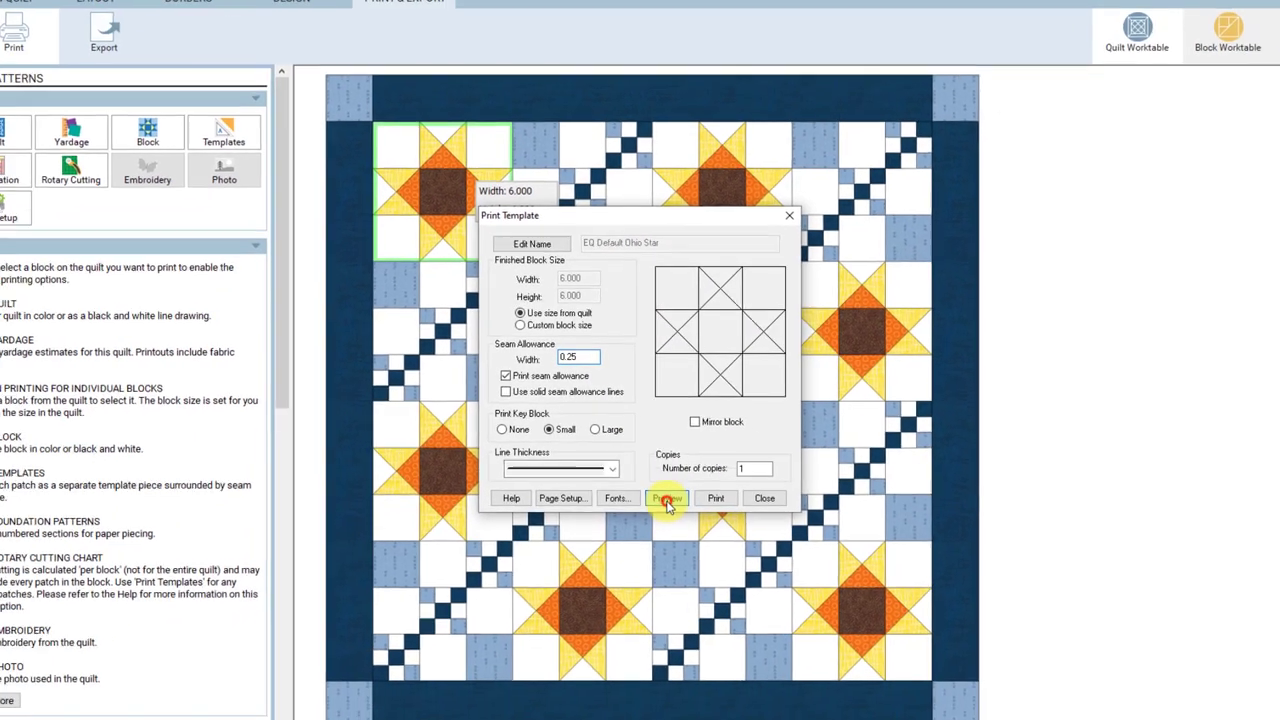
pyautogui.click(675, 543)
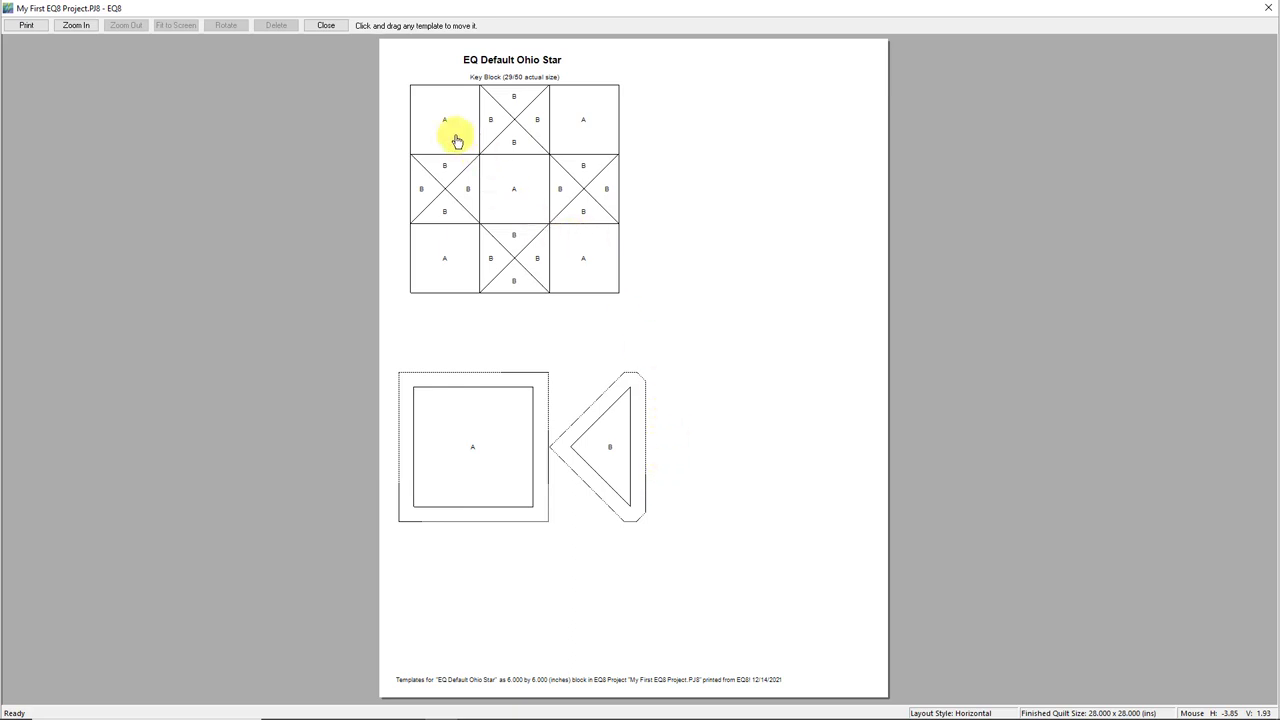
pyautogui.click(88, 25)
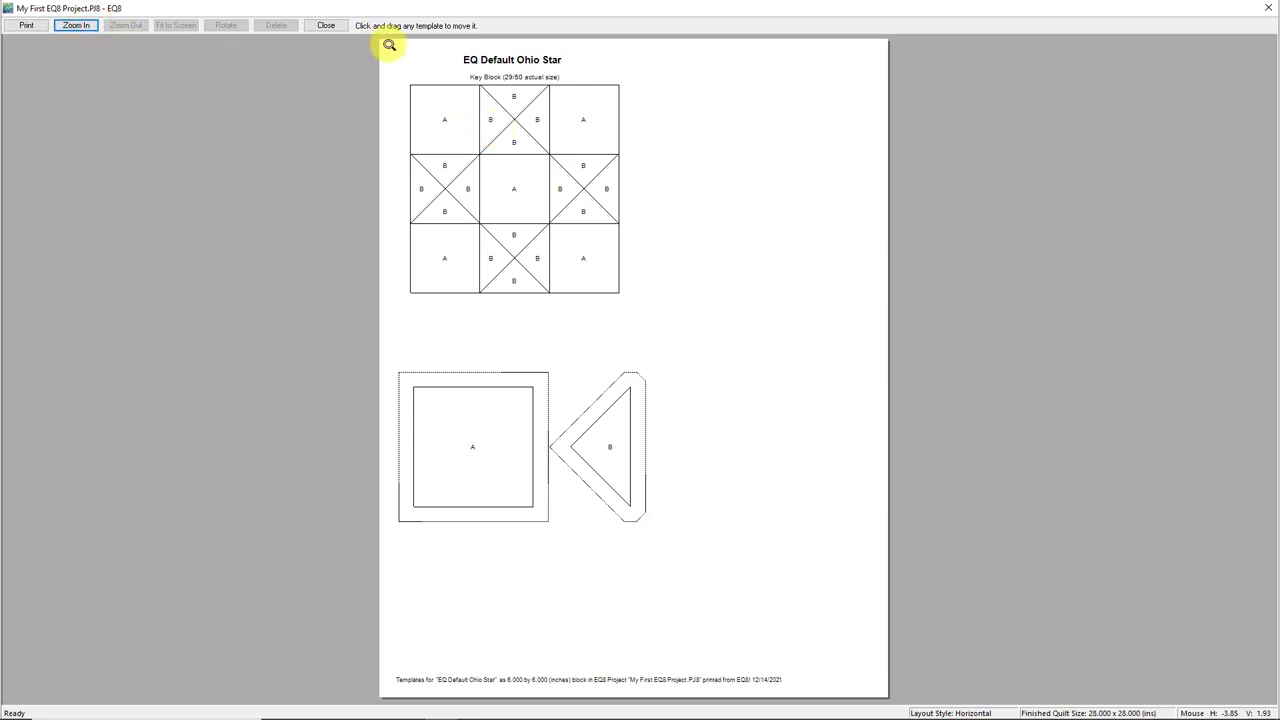
pyautogui.moveTo(389, 45); pyautogui.dragTo(645, 308)
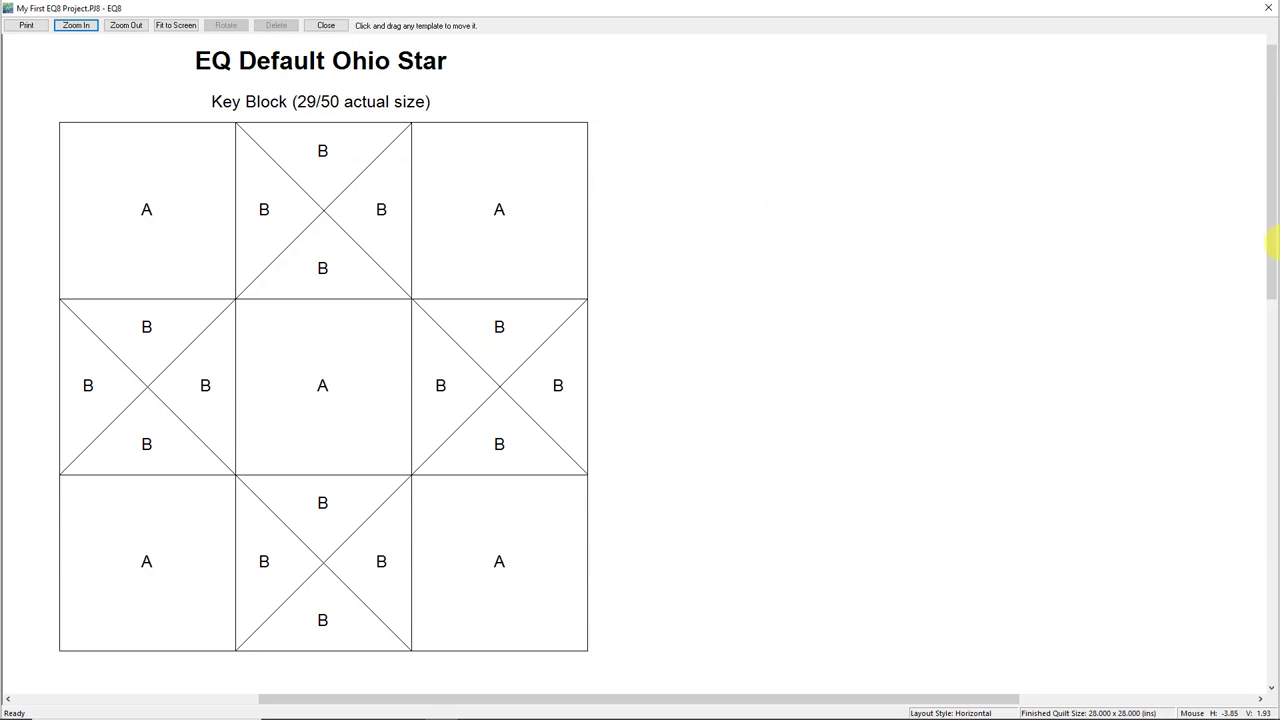
pyautogui.moveTo(1273, 247); pyautogui.dragTo(1264, 505)
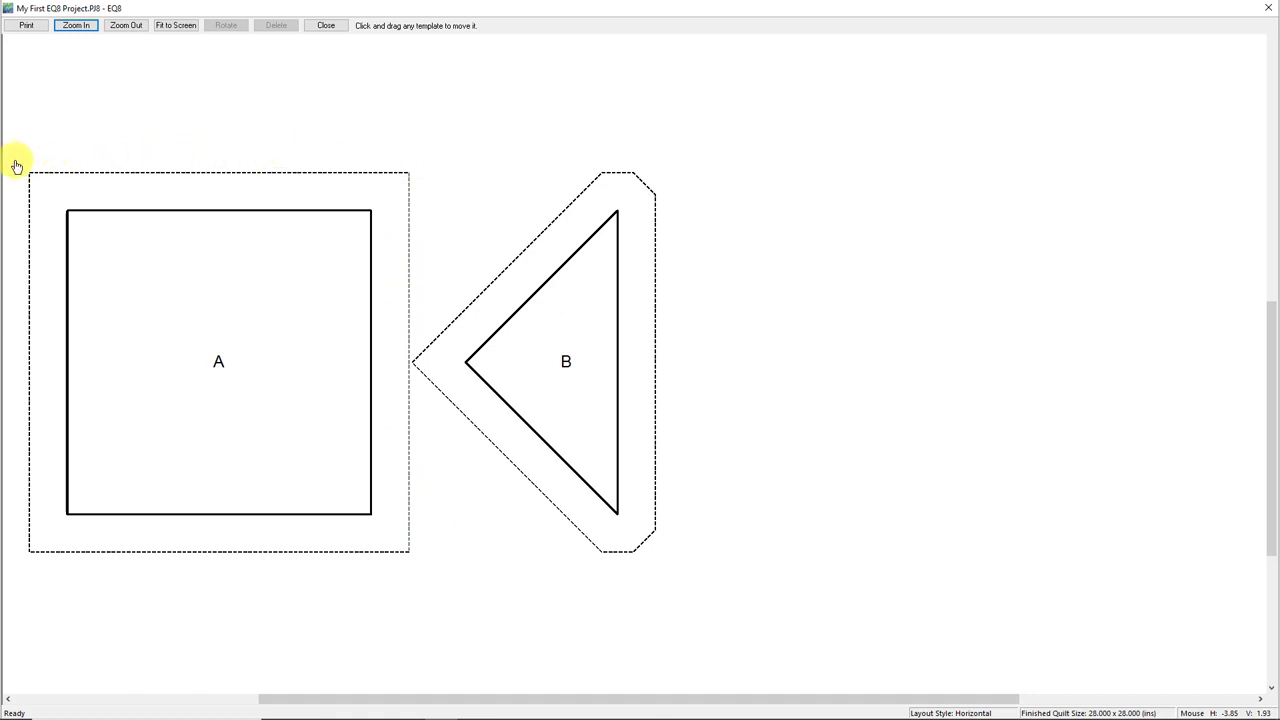
pyautogui.click(326, 26)
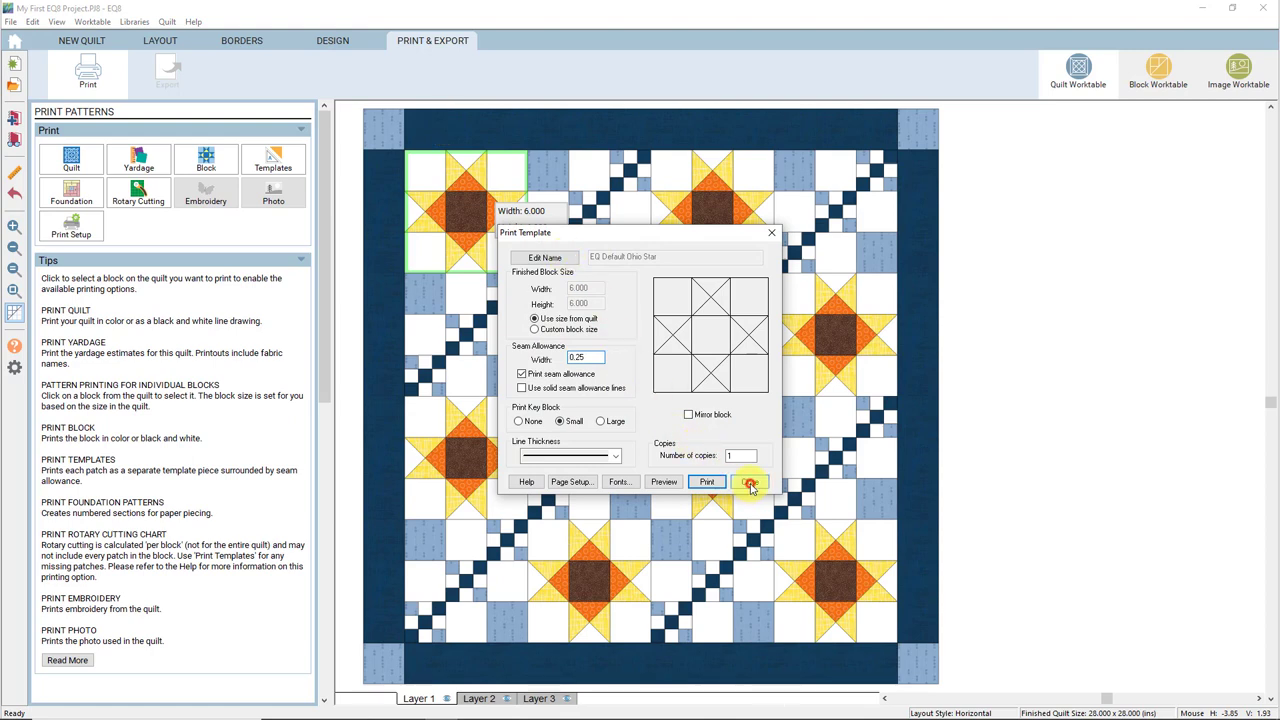
pyautogui.click(750, 483)
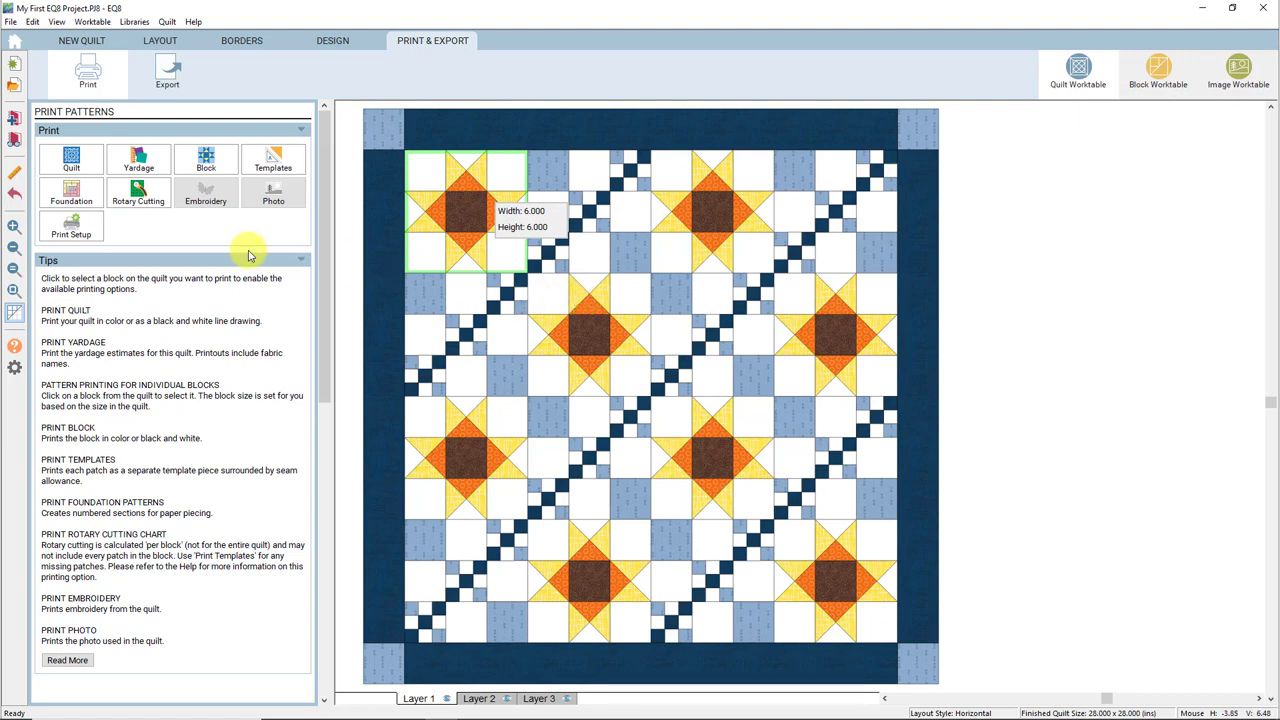
# Check the foundation numbering of the selected Ohio Star block and preview its foundation pattern
pyautogui.click(70, 199)
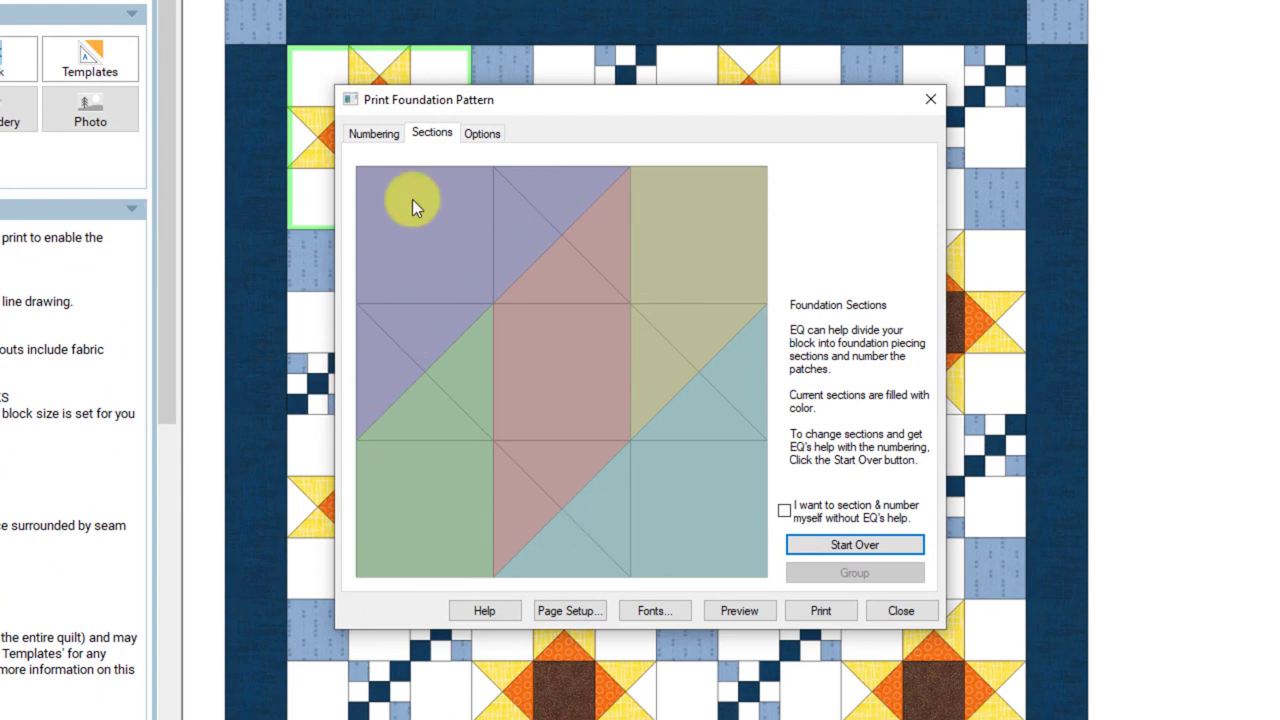
pyautogui.click(375, 133)
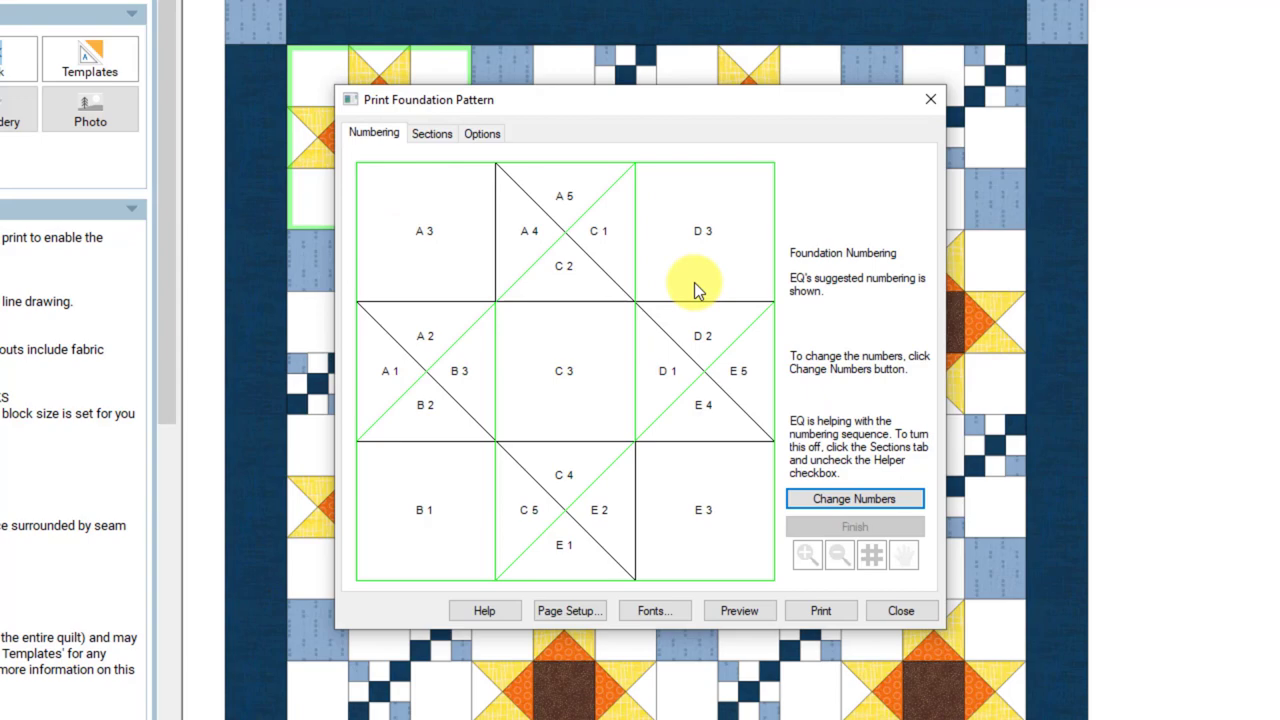
pyautogui.click(738, 611)
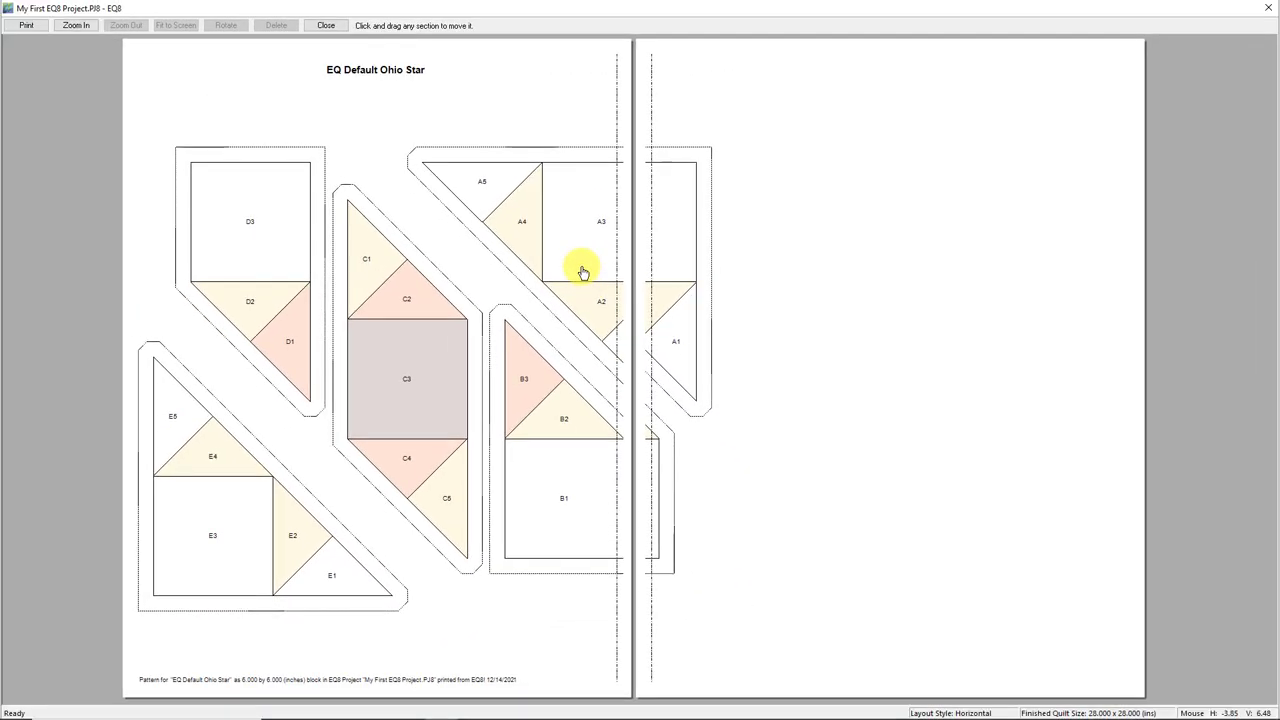
# Rearrange foundation sections A to E in the preview to fit them all on the first page without overlapping
pyautogui.moveTo(580, 266); pyautogui.dragTo(510, 208)
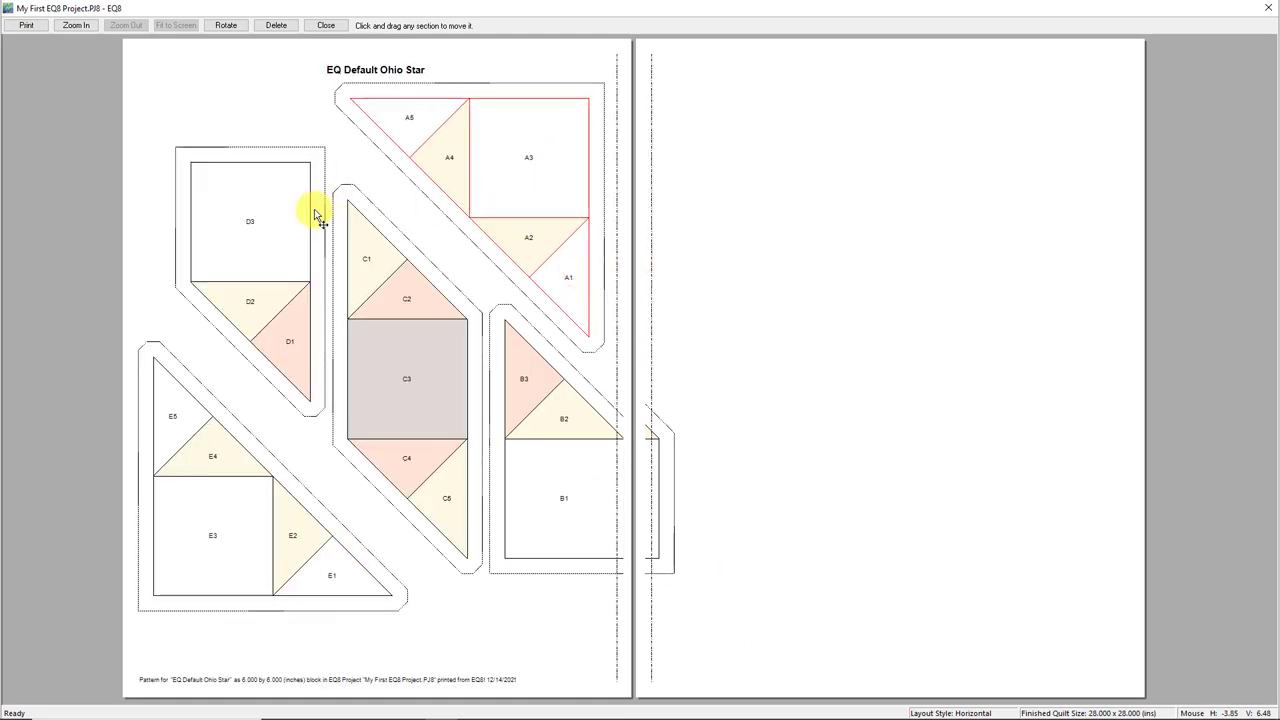
pyautogui.moveTo(280, 211); pyautogui.dragTo(246, 157)
pyautogui.click(371, 326)
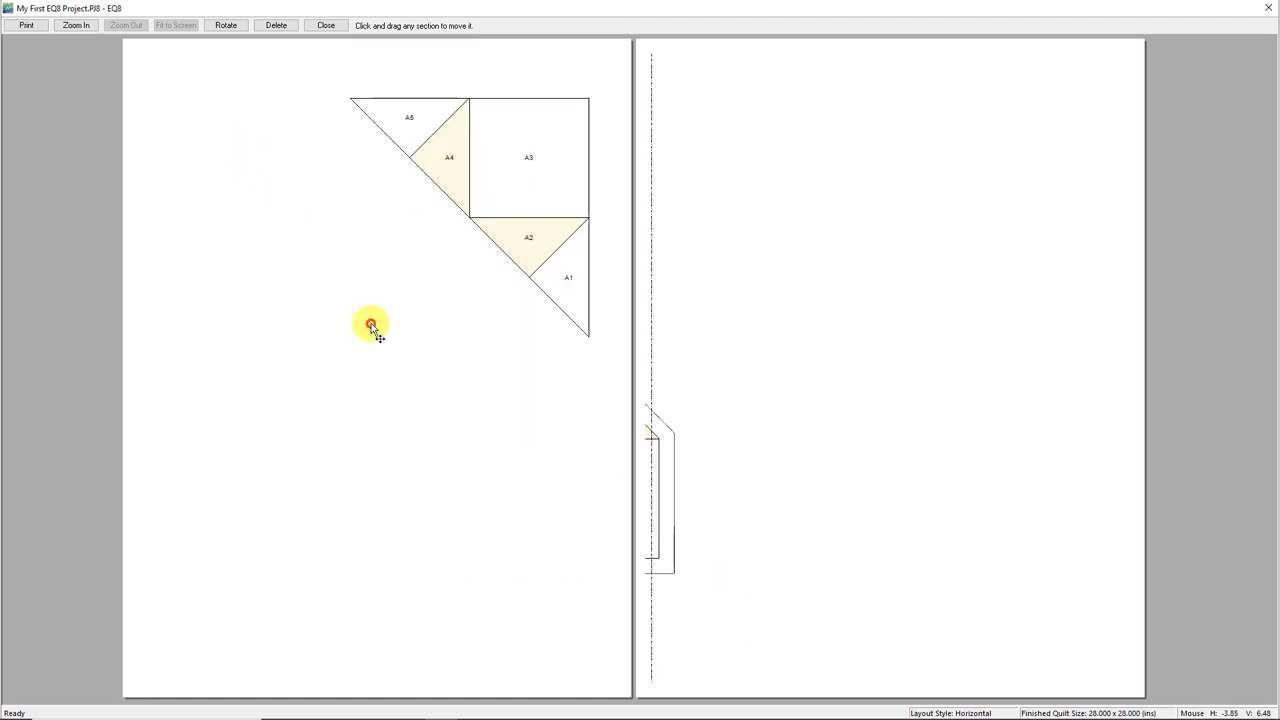
pyautogui.click(563, 508)
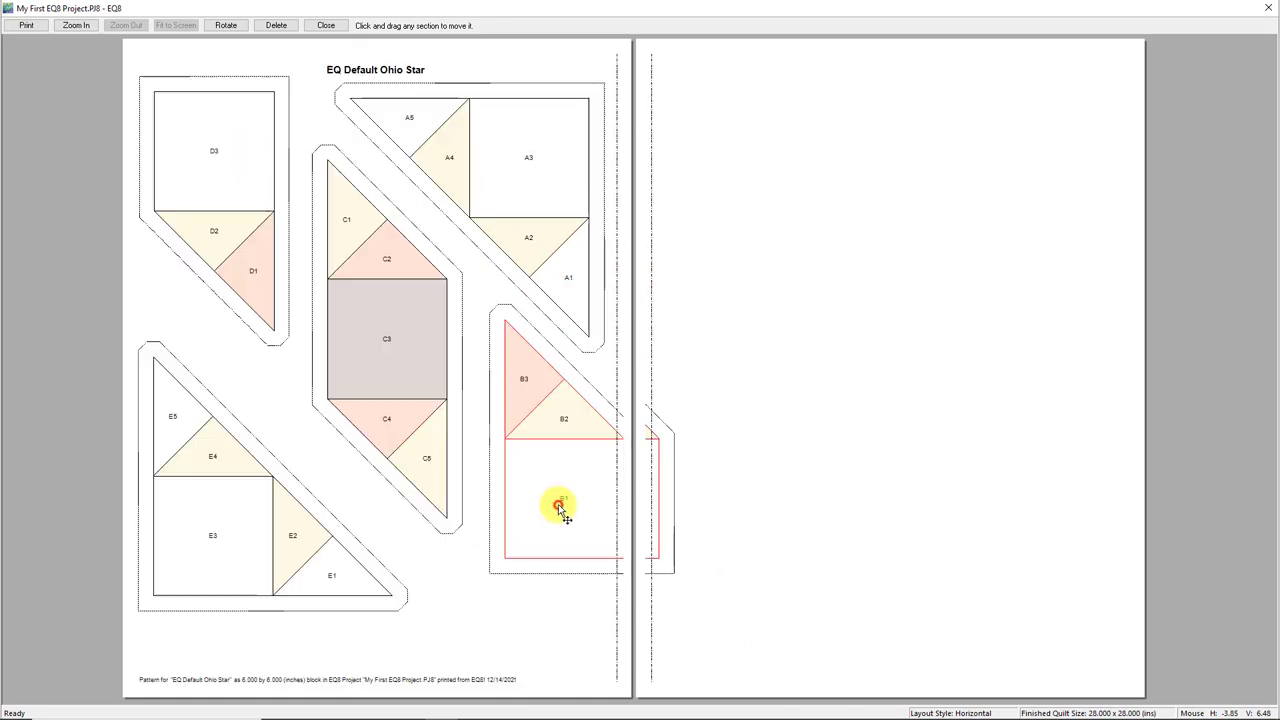
pyautogui.moveTo(563, 508); pyautogui.dragTo(535, 588)
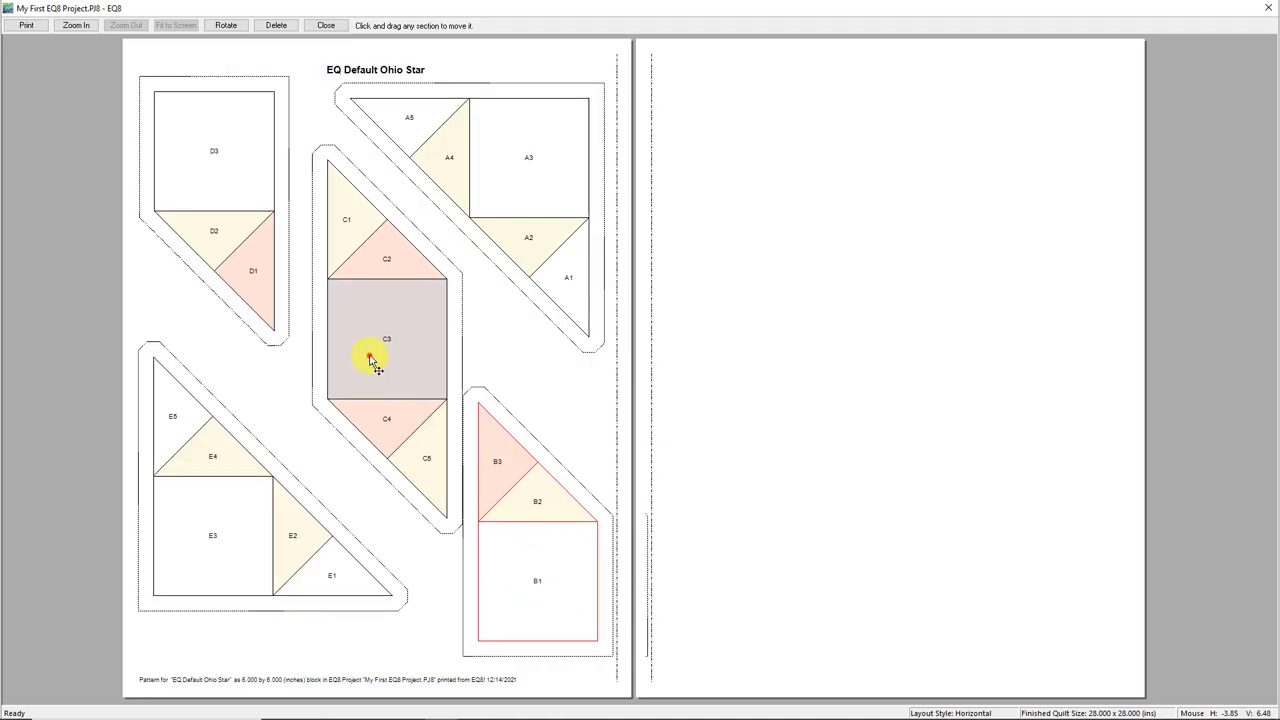
pyautogui.moveTo(371, 364); pyautogui.dragTo(356, 370)
pyautogui.moveTo(536, 549); pyautogui.dragTo(528, 539)
pyautogui.click(194, 534)
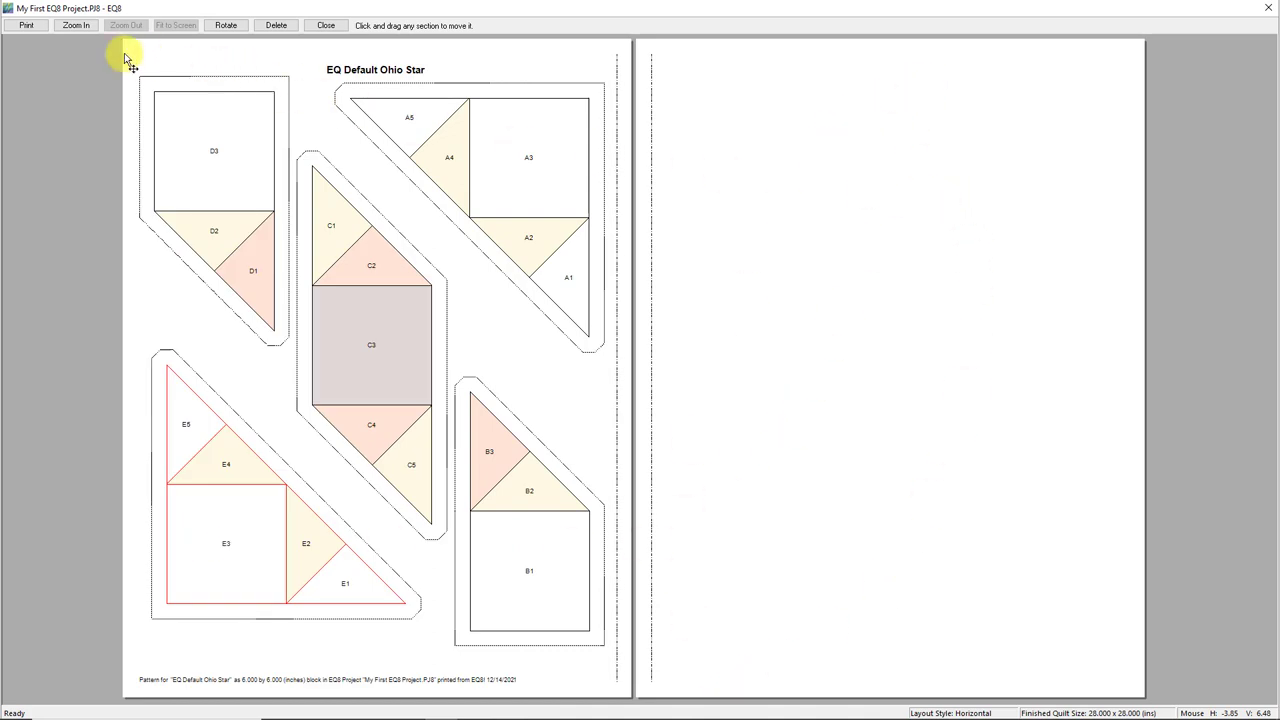
# Examine foundation section A enlarged and close the foundation pattern without printing
pyautogui.click(86, 23)
pyautogui.moveTo(318, 55); pyautogui.dragTo(613, 375)
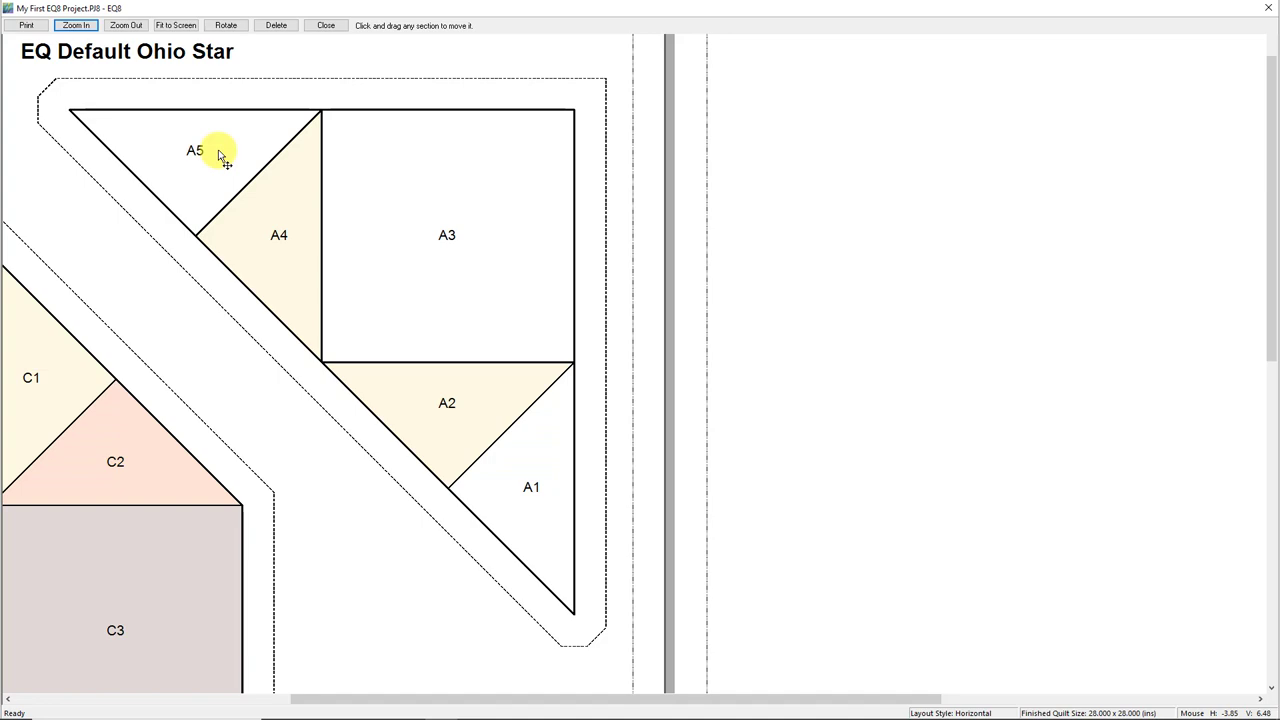
pyautogui.click(323, 26)
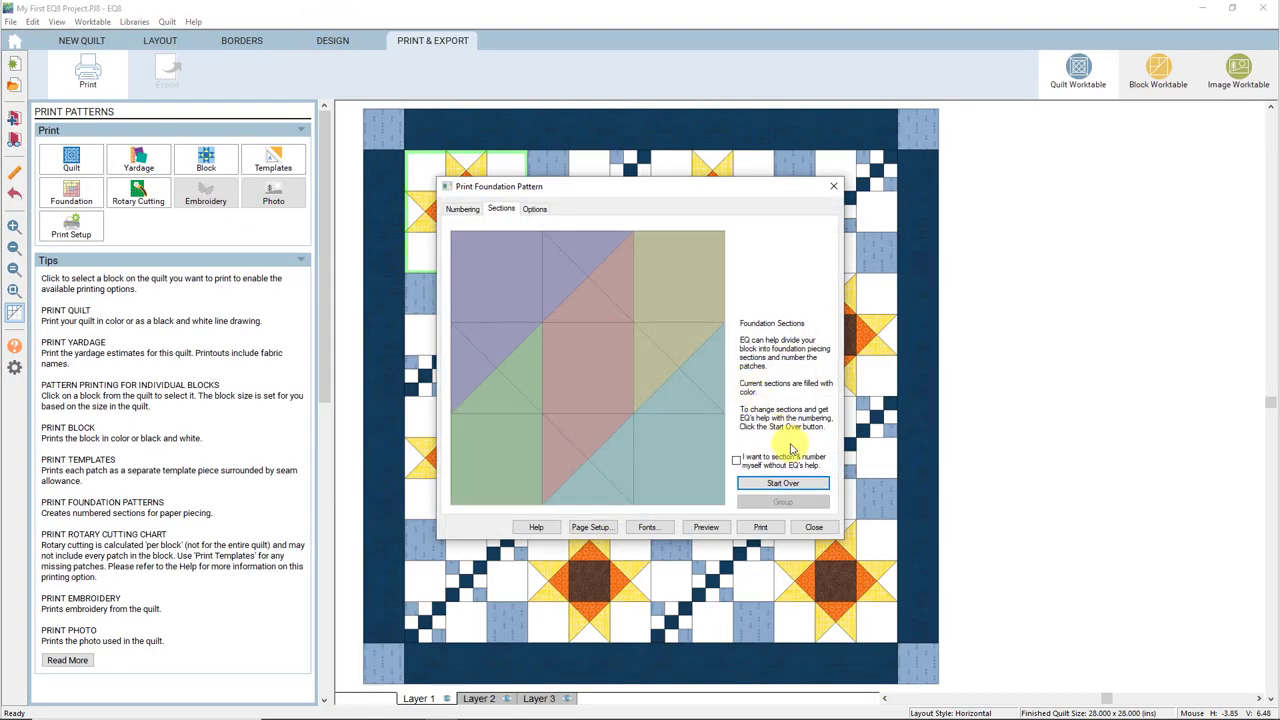
pyautogui.click(814, 527)
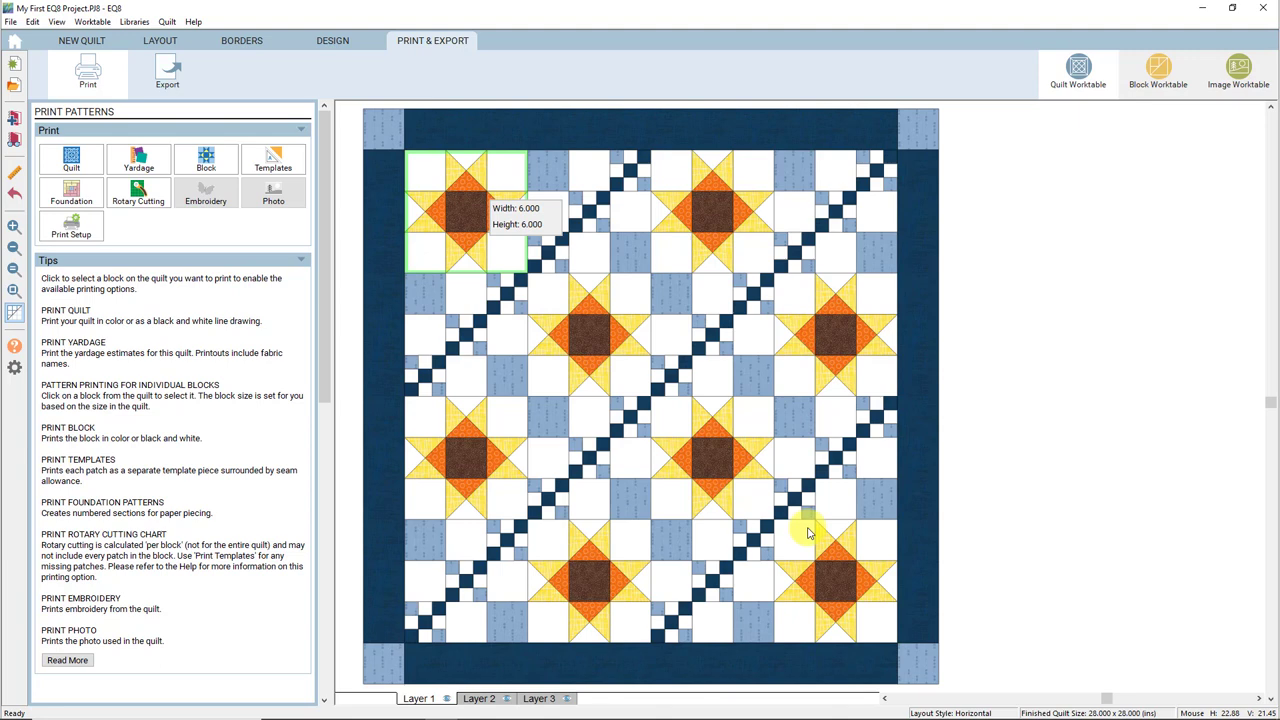
# Preview the rotary cutting chart for the Nine Patch Chain block in the top row and close it without printing
pyautogui.click(590, 215)
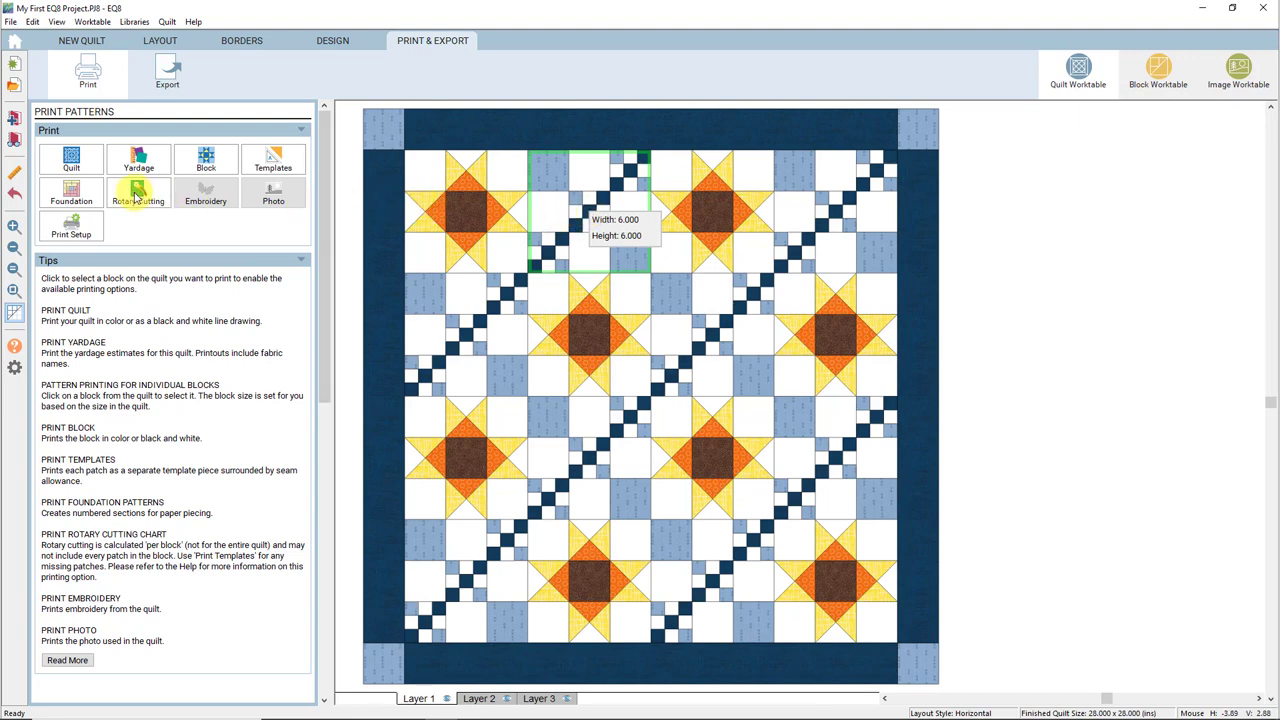
pyautogui.click(138, 197)
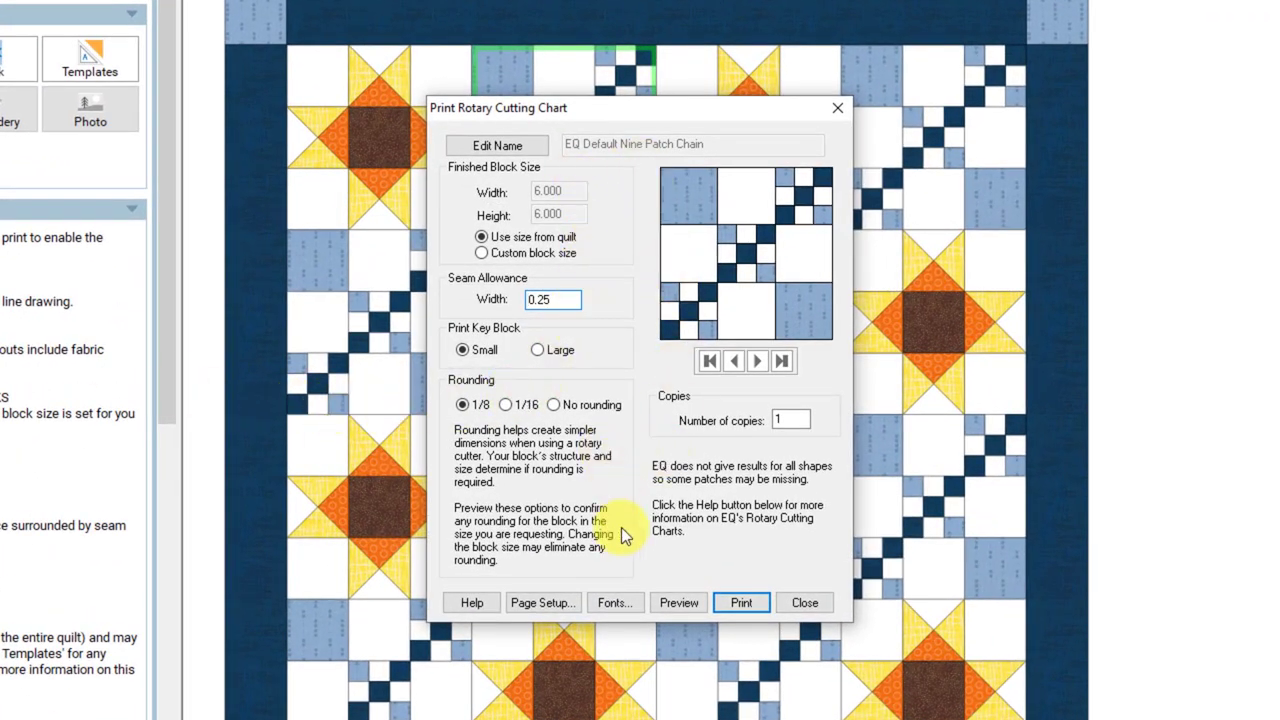
pyautogui.click(676, 605)
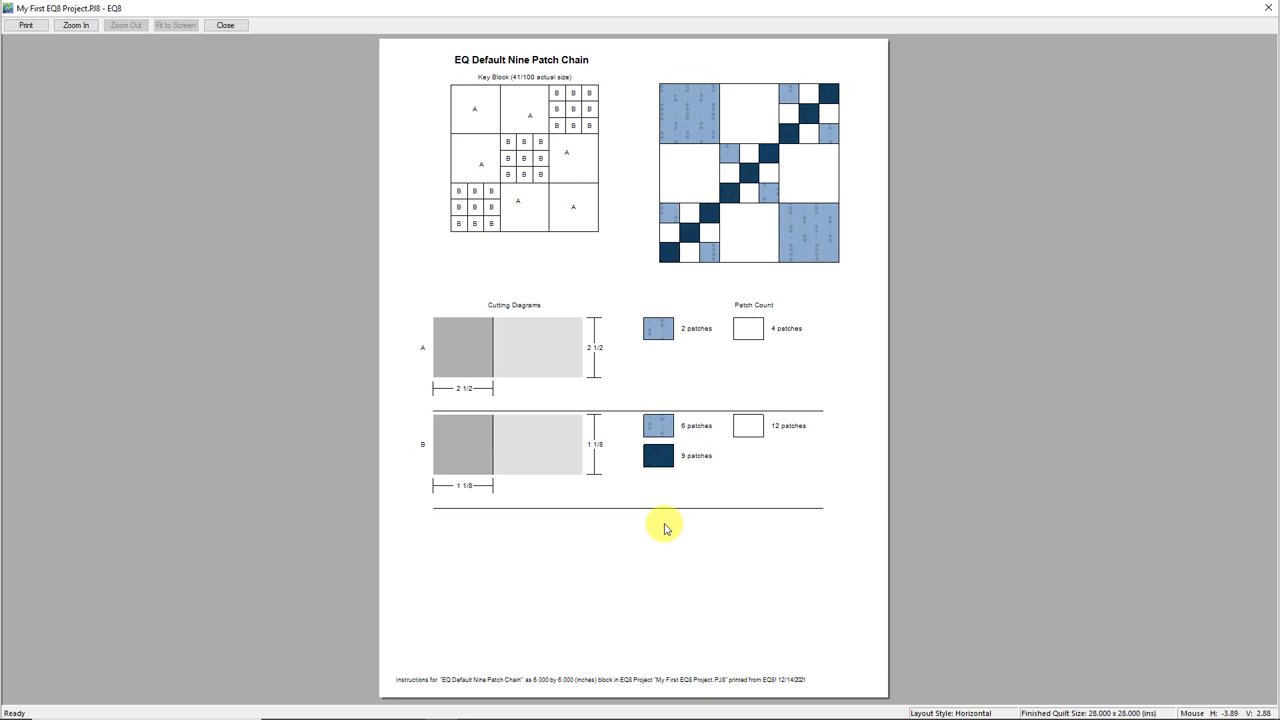
pyautogui.click(228, 26)
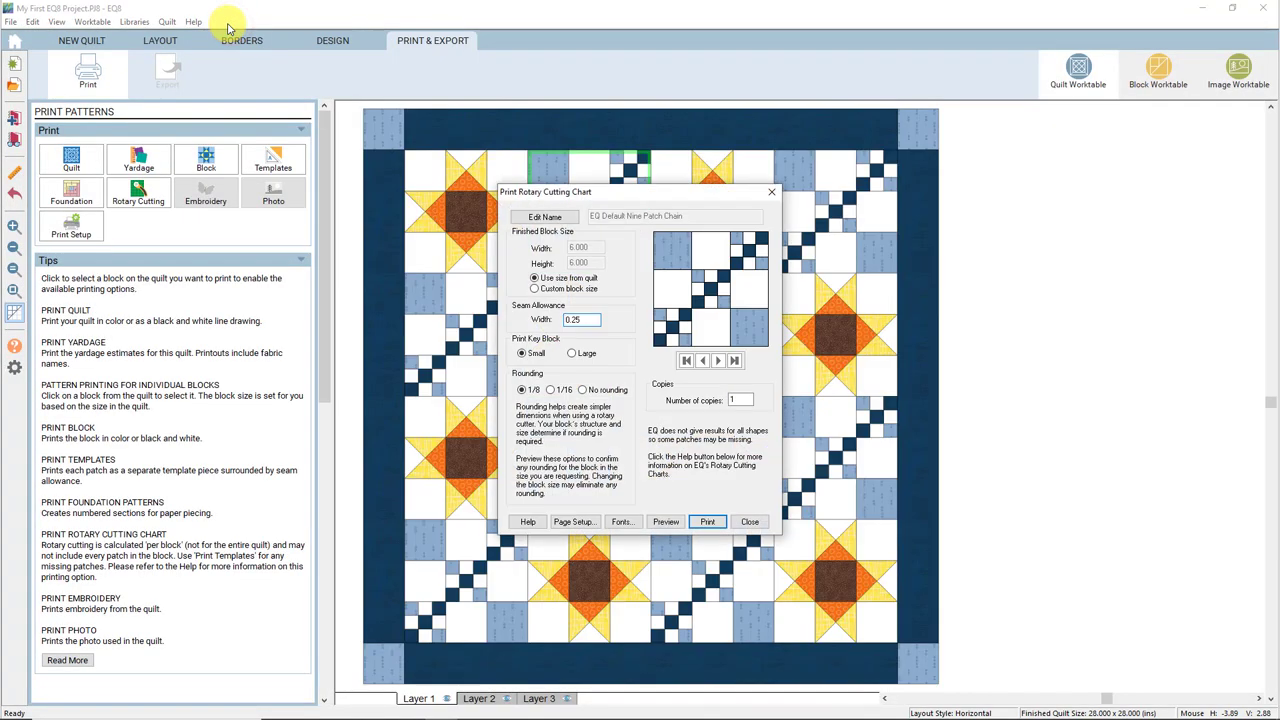
pyautogui.click(750, 523)
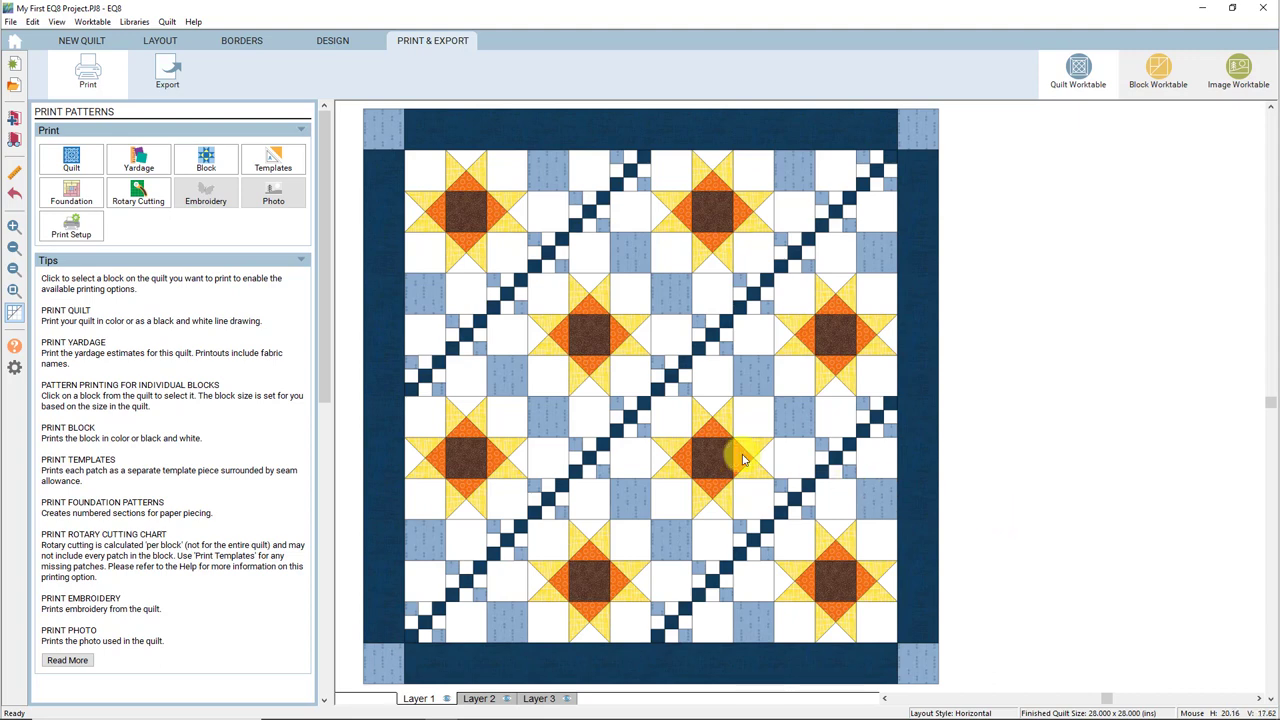
# View the saved quilts in the Project Sketchbook, going back to the first version, and close the sketchbook
pyautogui.click(13, 142)
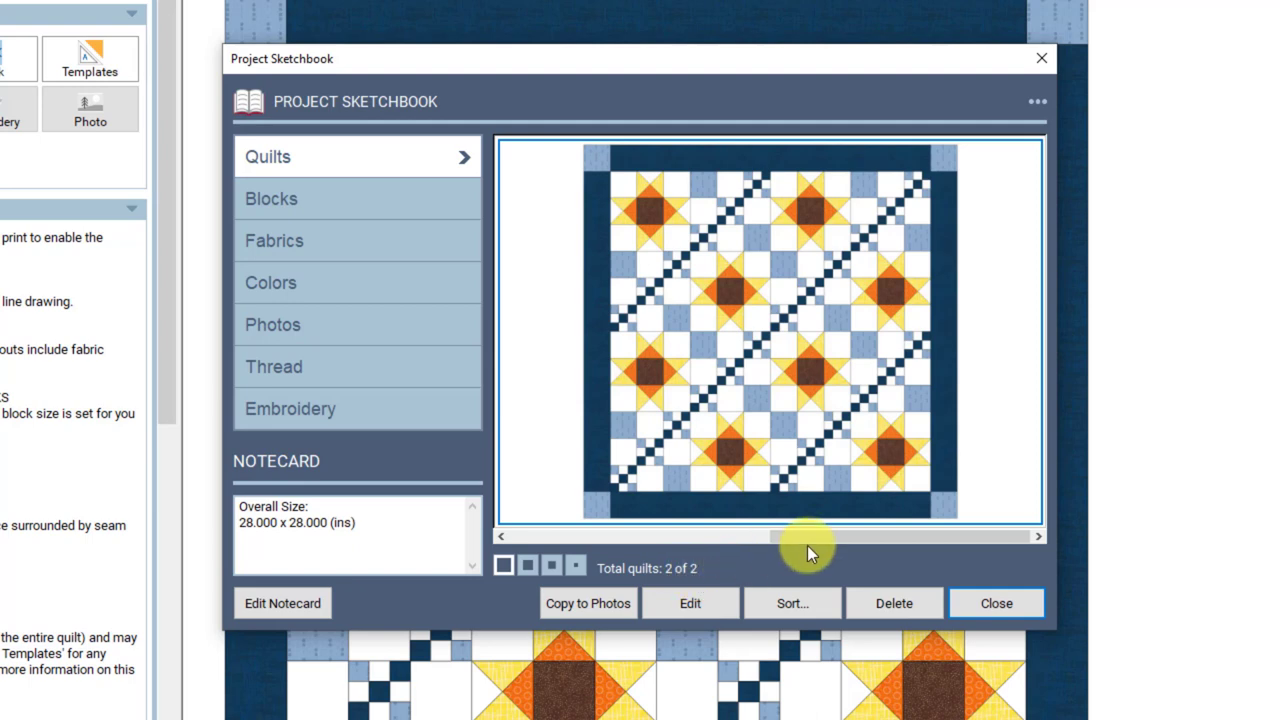
pyautogui.moveTo(812, 538); pyautogui.dragTo(519, 537)
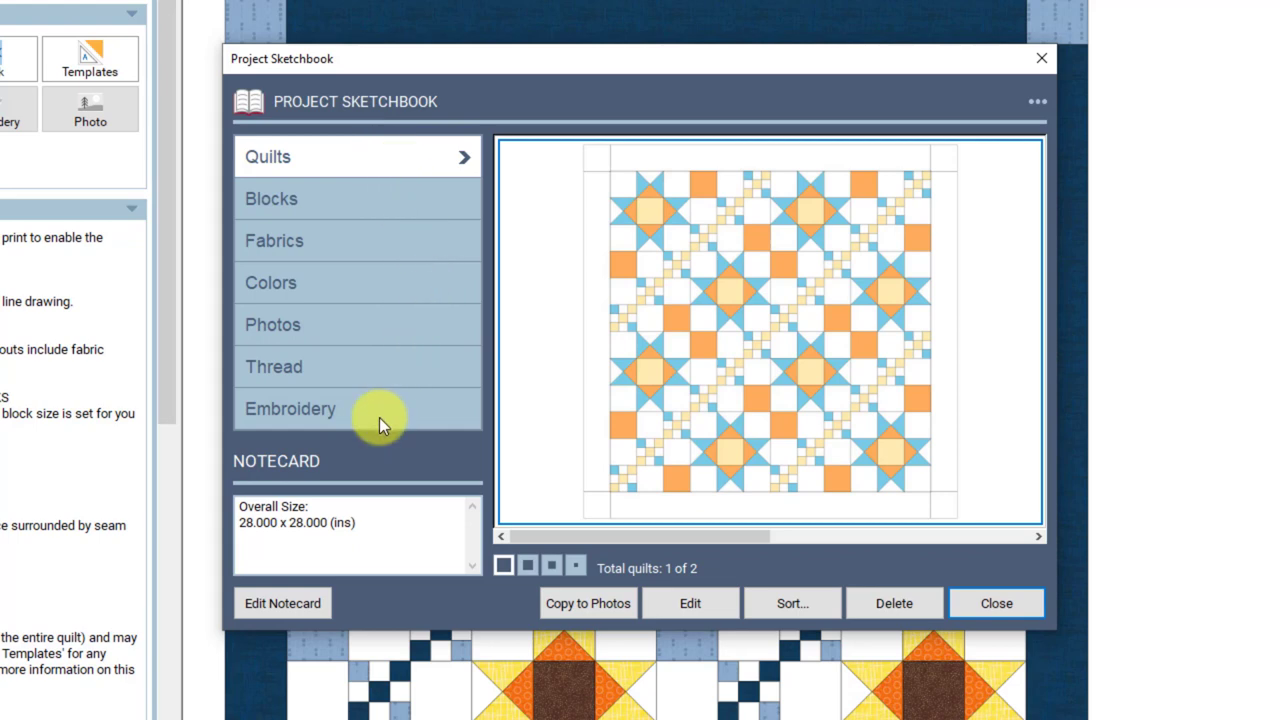
pyautogui.click(1000, 604)
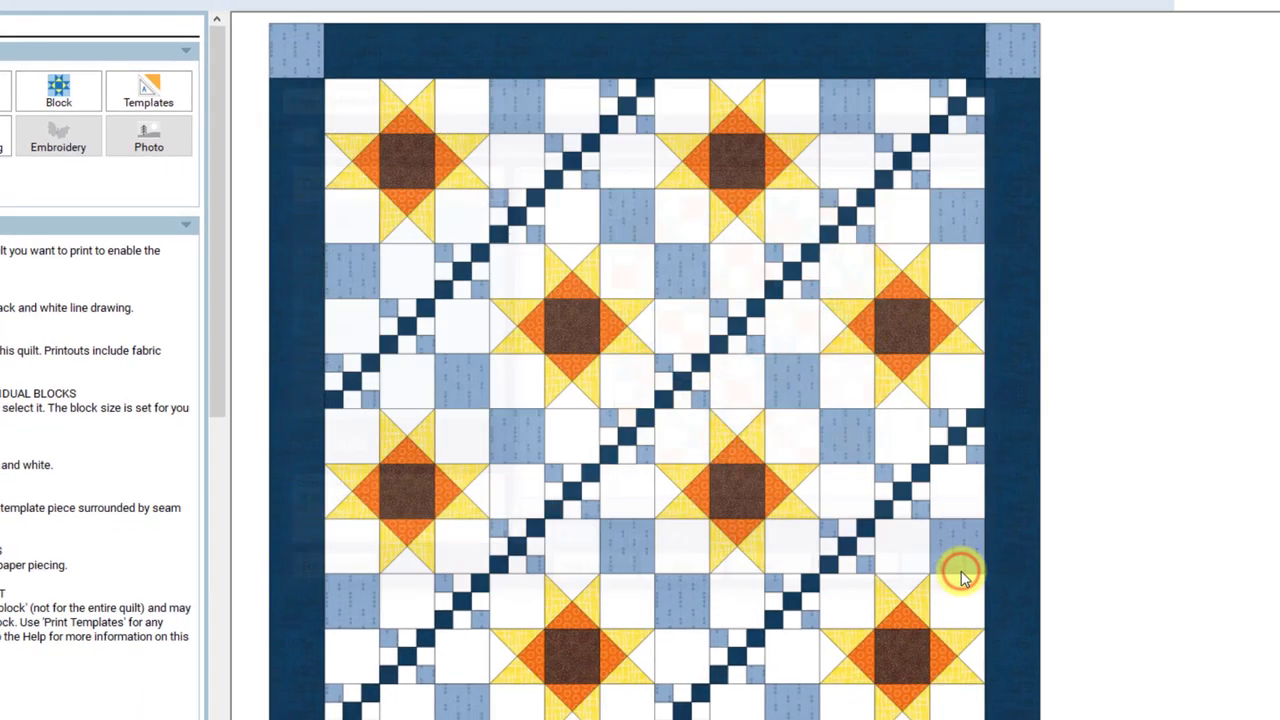